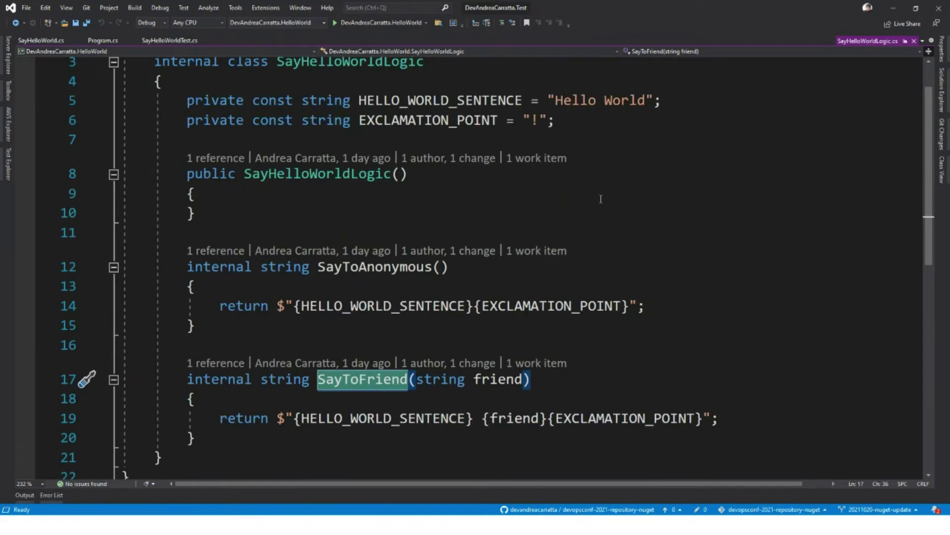
# Step: Switch from the SayHelloWorldLogic code in Visual Studio to the 'Pipeline di build' slide
pyautogui.hotkey('alt', 'Tab')
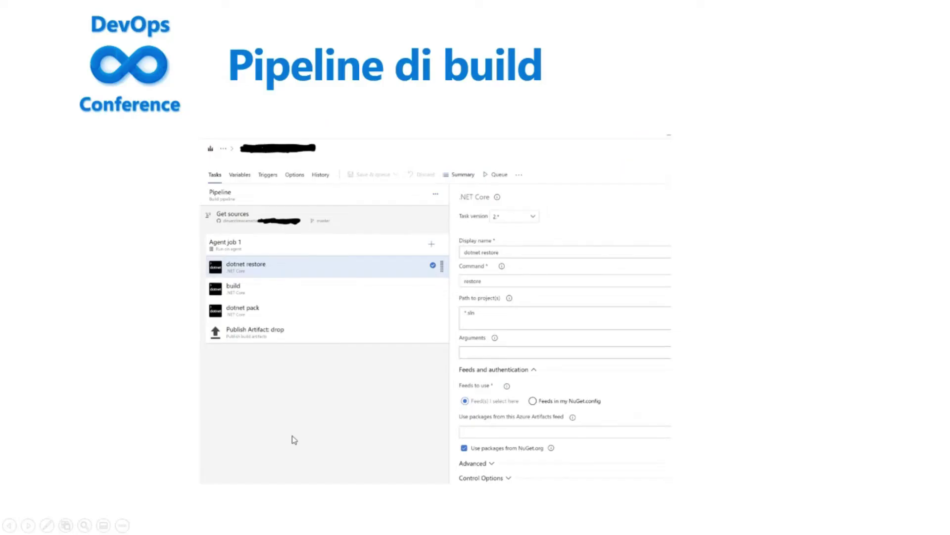
pyautogui.hotkey('alt', 'Tab')
# Step: Bring forward the Chrome window showing the devopsconf-demo Overview summary page
pyautogui.click(381, 294)
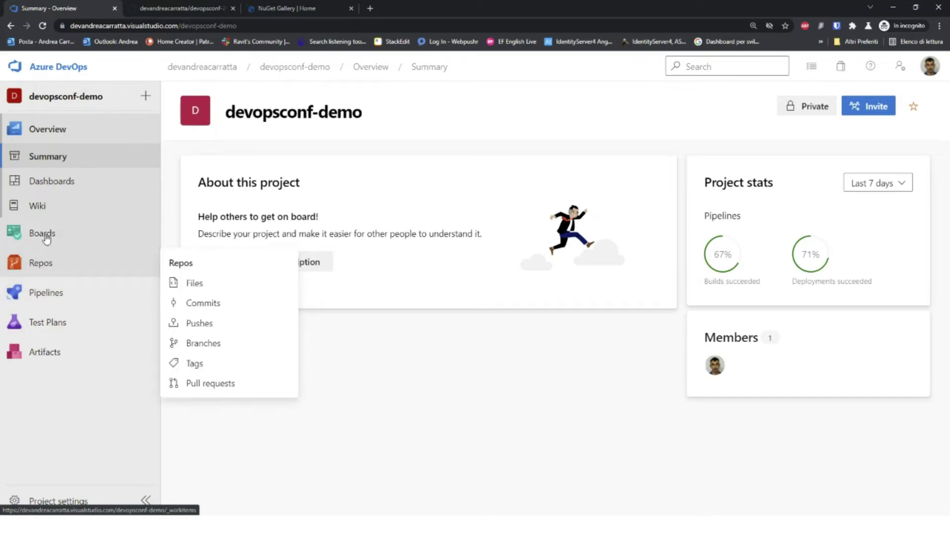
# Step: Open the hello-world-build pipeline definition editor and enlarge the page
pyautogui.click(43, 291)
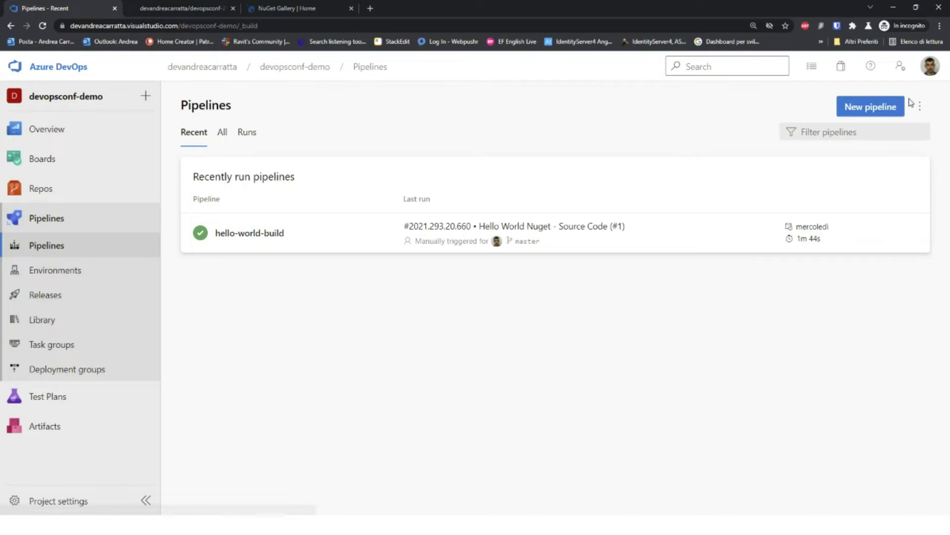
pyautogui.click(685, 233)
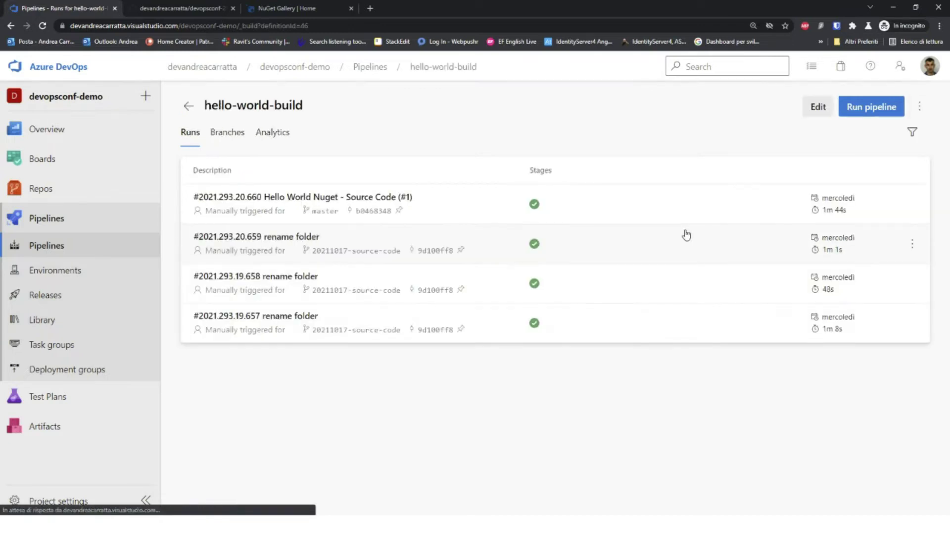
pyautogui.click(819, 107)
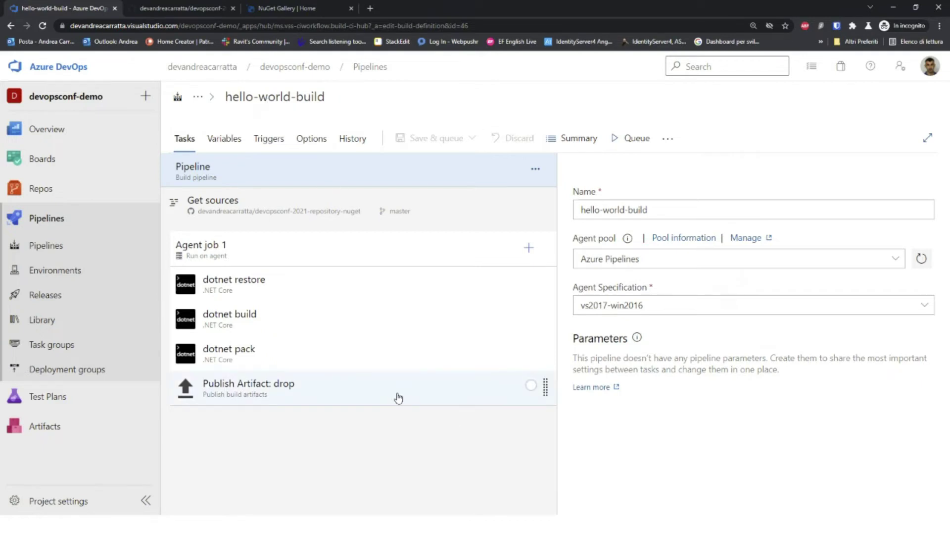
pyautogui.hotkey('ctrl', '+')
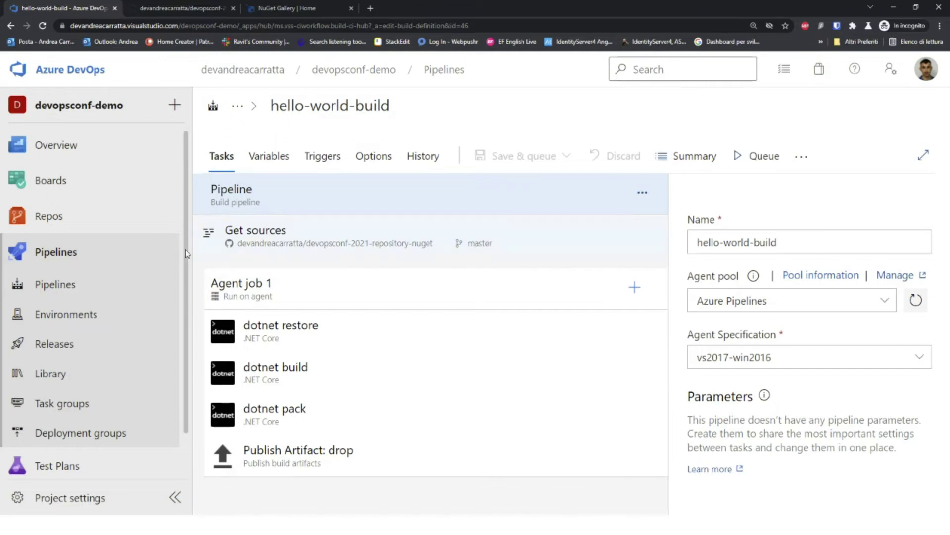
# Step: Review Get sources: GitHub repo devopsconf-2021-repository-nuget, master branch, Clean true
pyautogui.click(331, 230)
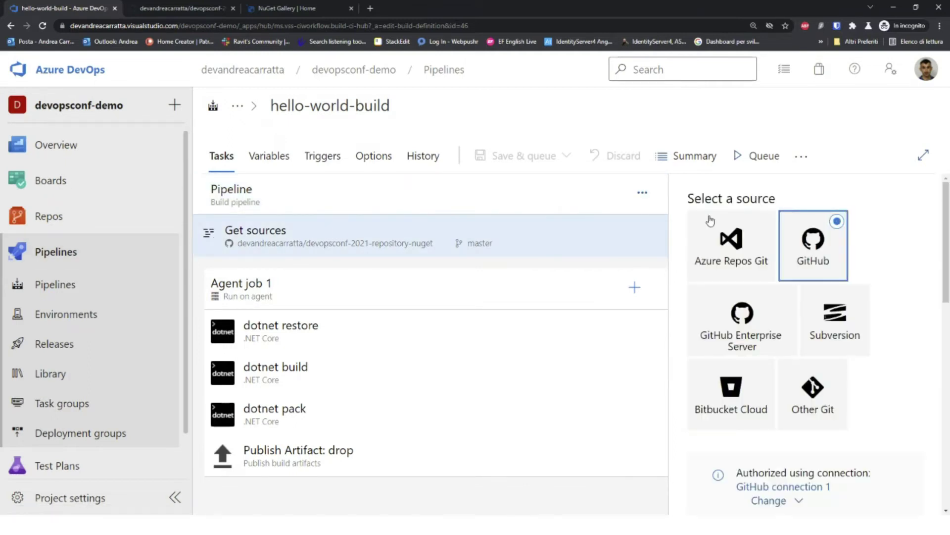
pyautogui.hotkey('ctrl', '-')
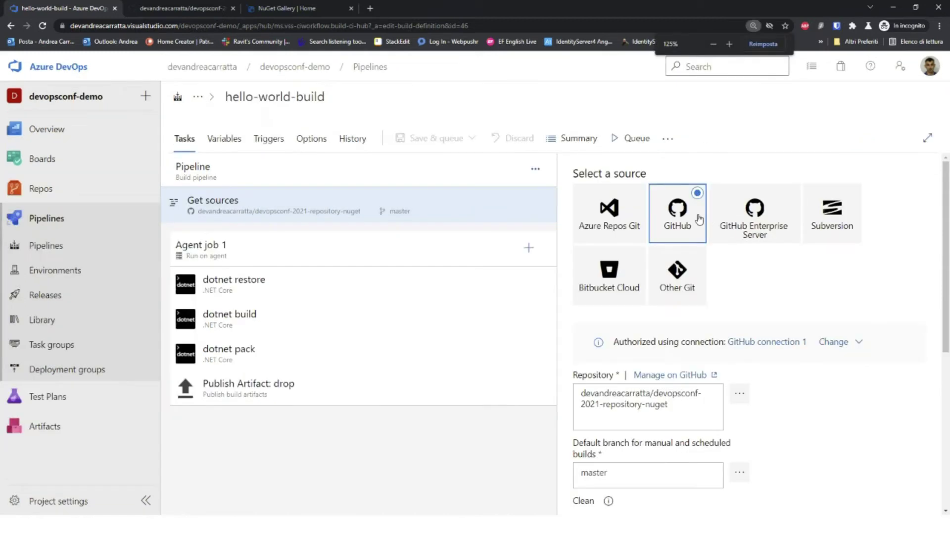
pyautogui.scroll(-2, 842, 371)
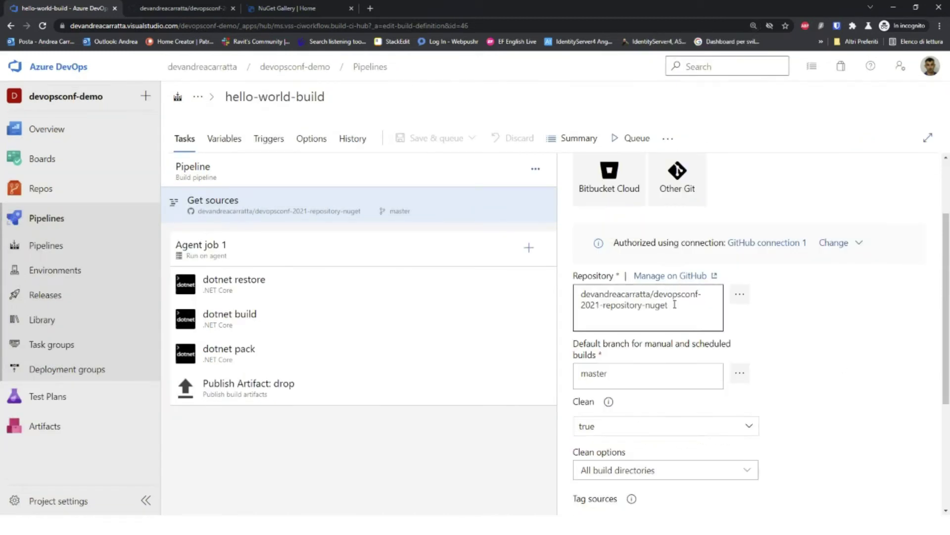
pyautogui.moveTo(672, 308); pyautogui.dragTo(579, 295)
pyautogui.click(830, 330)
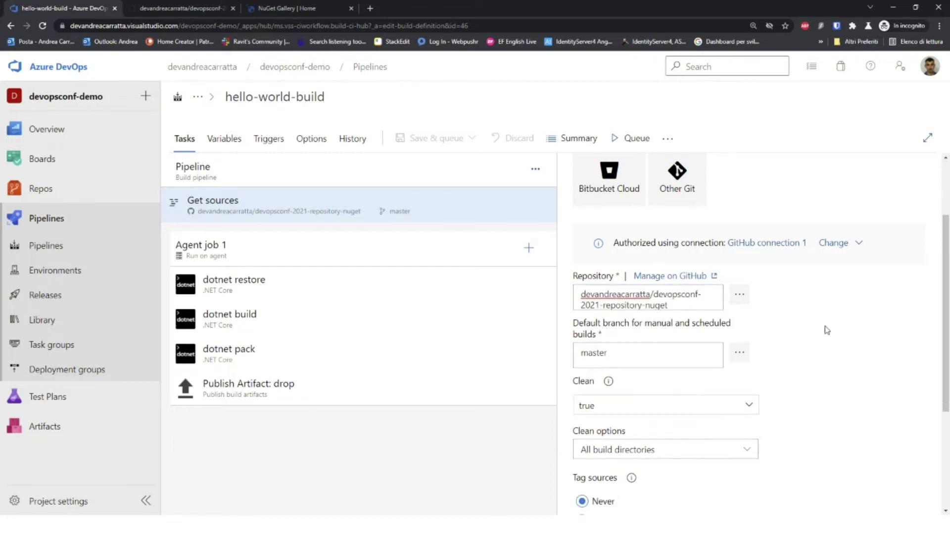
pyautogui.scroll(-2, 826, 329)
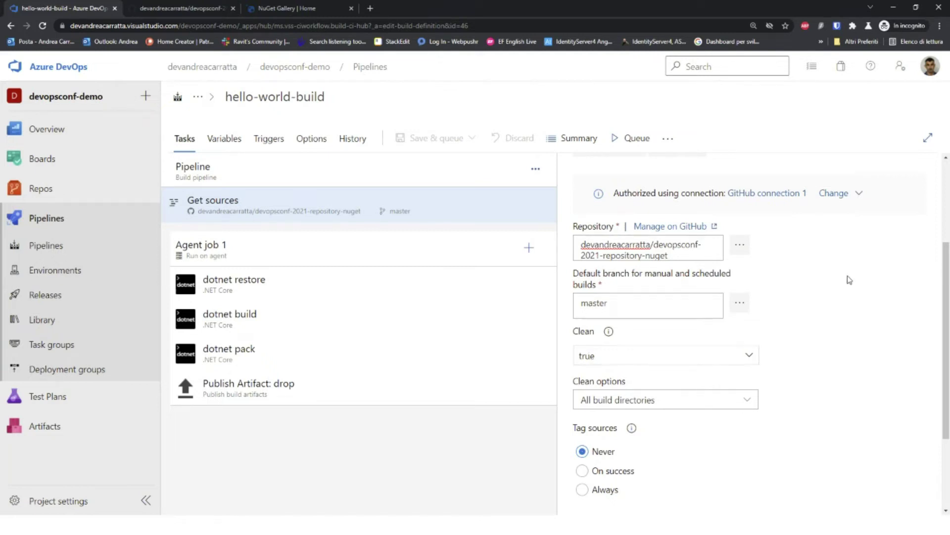
# Step: Inspect Agent job 1 and the dotnet restore task's display name and project path
pyautogui.click(406, 250)
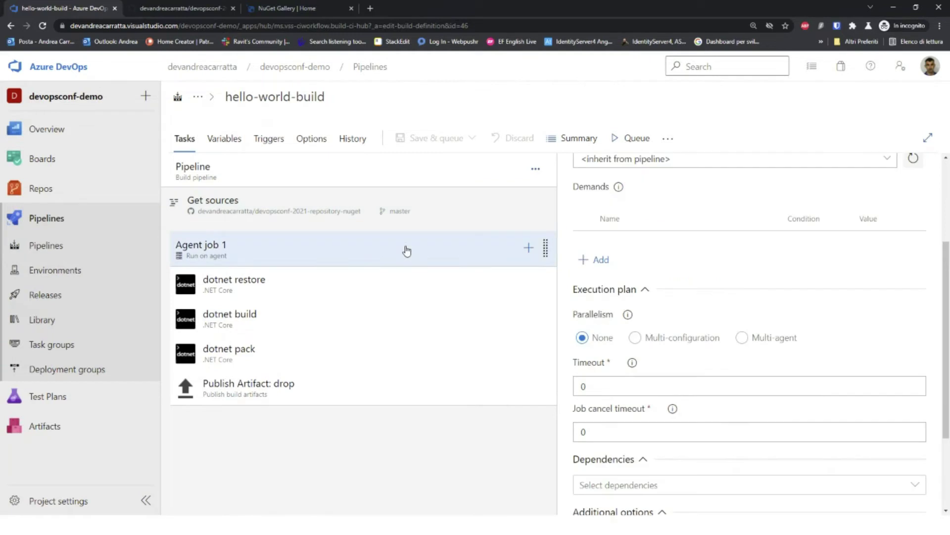
pyautogui.click(414, 286)
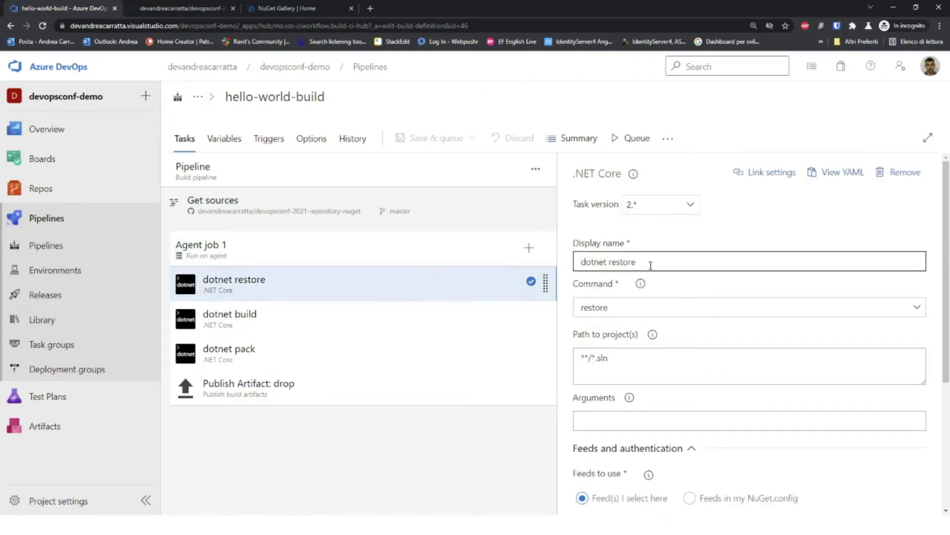
pyautogui.click(589, 260)
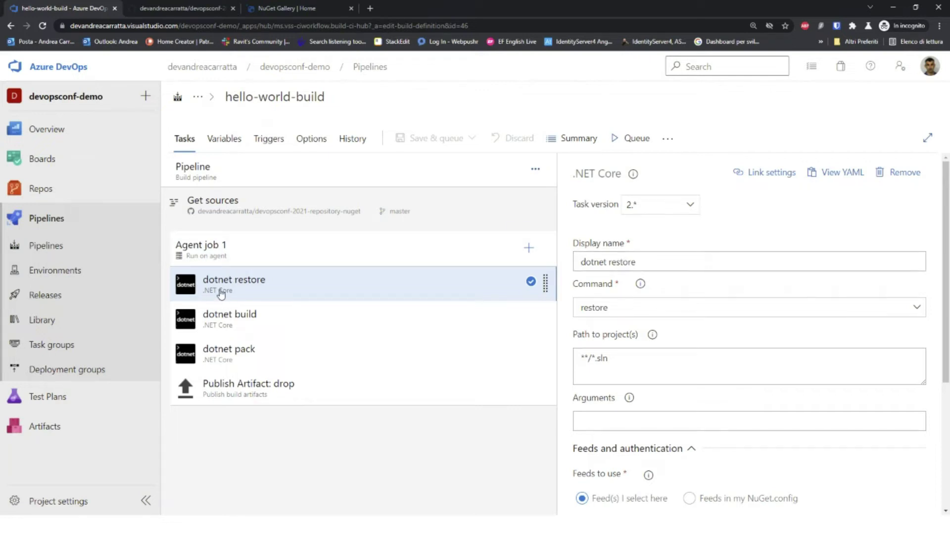
pyautogui.tripleClick(620, 359)
pyautogui.click(647, 360)
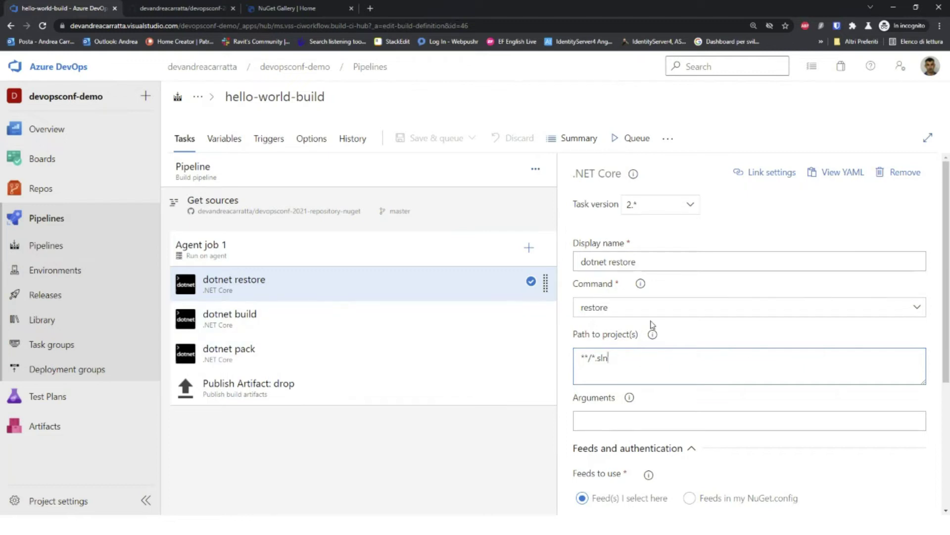
pyautogui.scroll(-3, 651, 324)
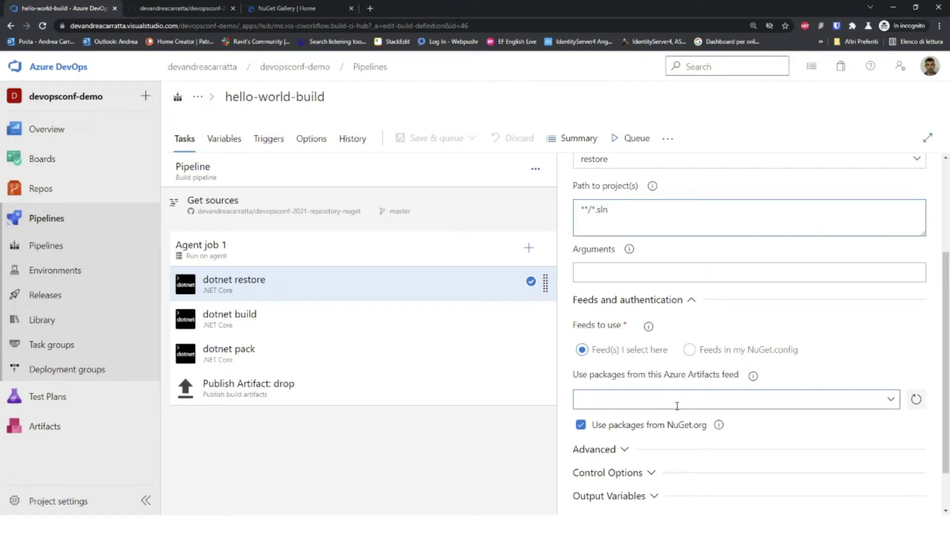
# Step: Inspect the dotnet build version arguments, the dotnet pack task and the Publish Artifact: drop settings
pyautogui.click(279, 315)
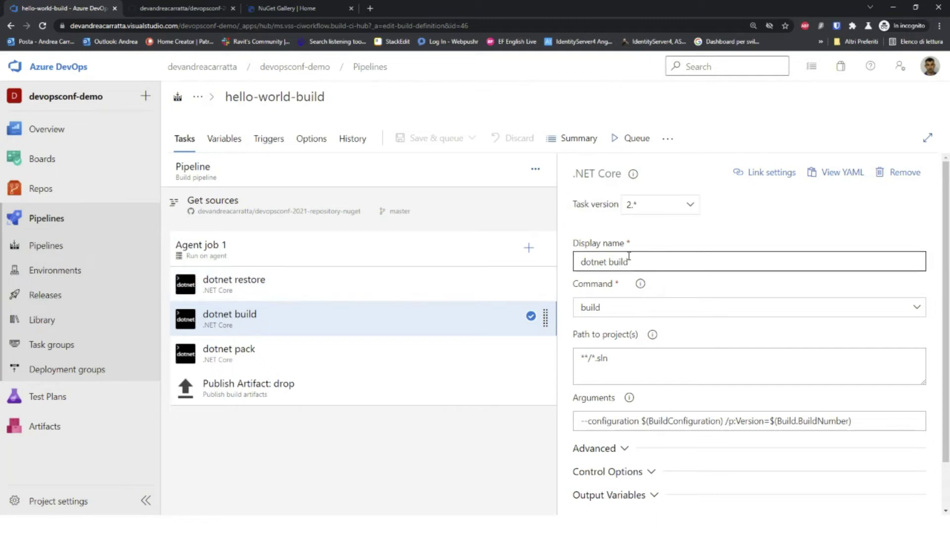
pyautogui.moveTo(617, 356); pyautogui.dragTo(572, 365)
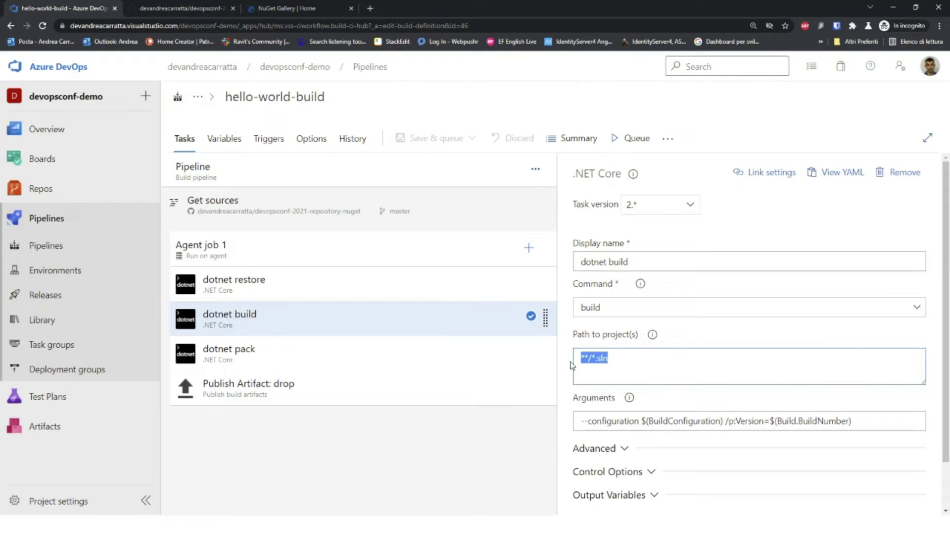
pyautogui.click(817, 425)
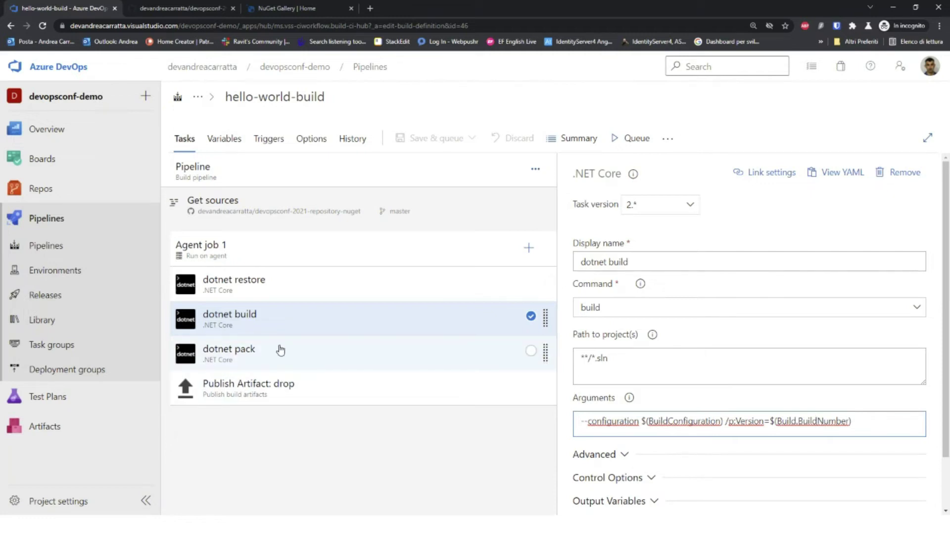
pyautogui.click(281, 357)
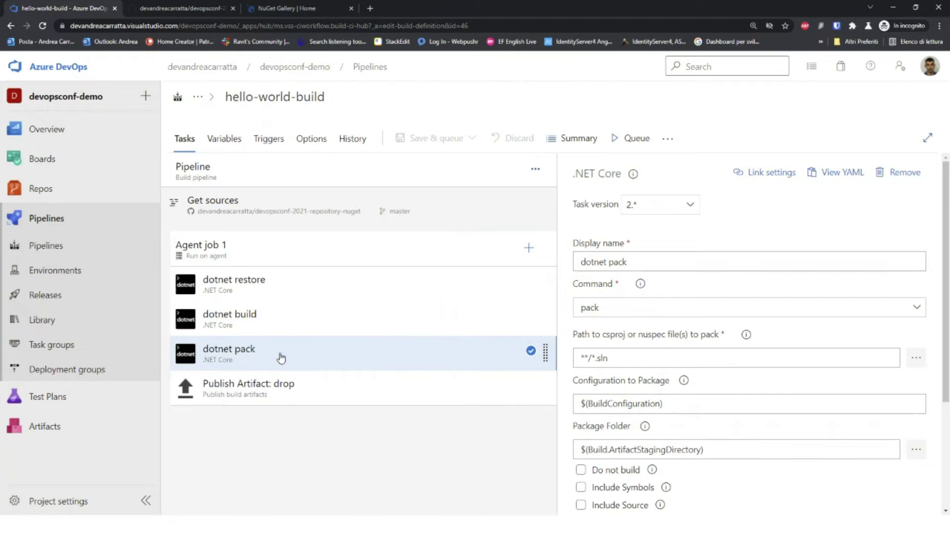
pyautogui.scroll(-1, 586, 184)
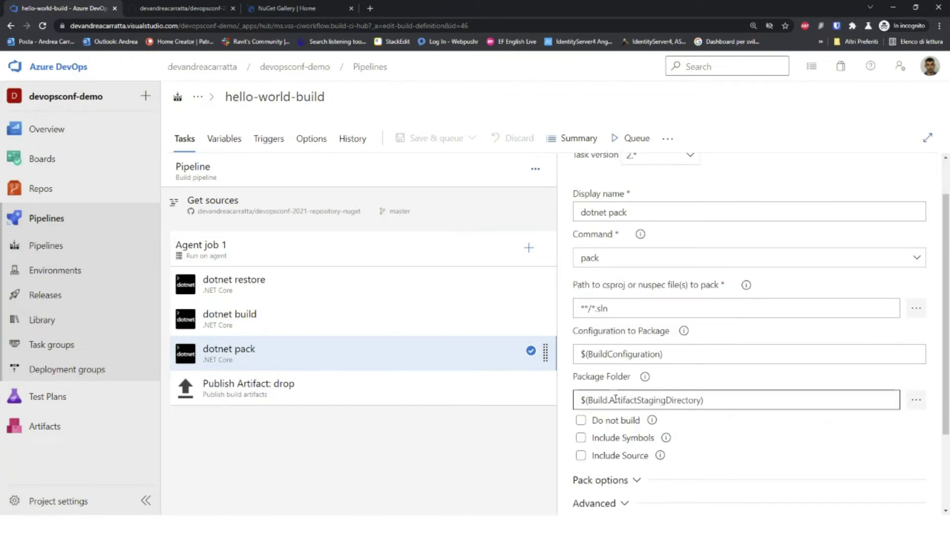
pyautogui.scroll(-2, 653, 368)
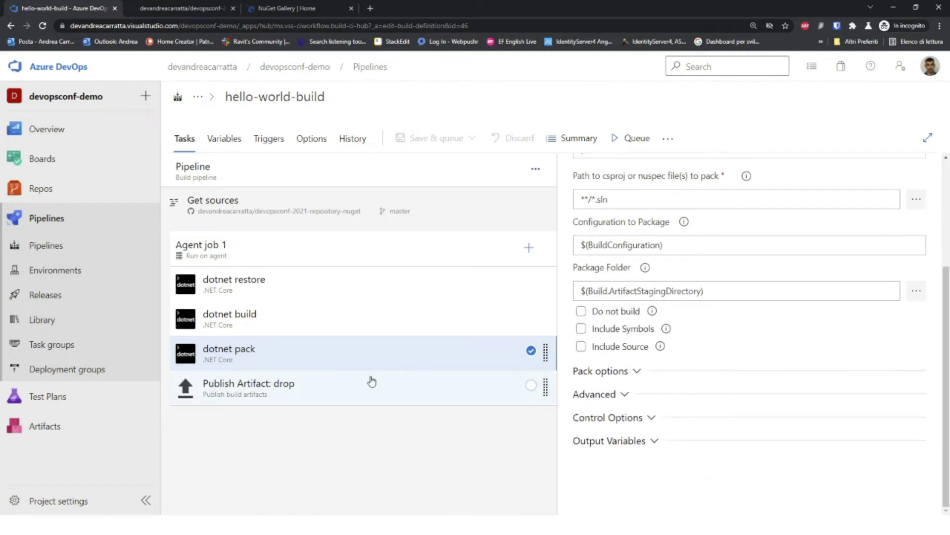
pyautogui.click(237, 396)
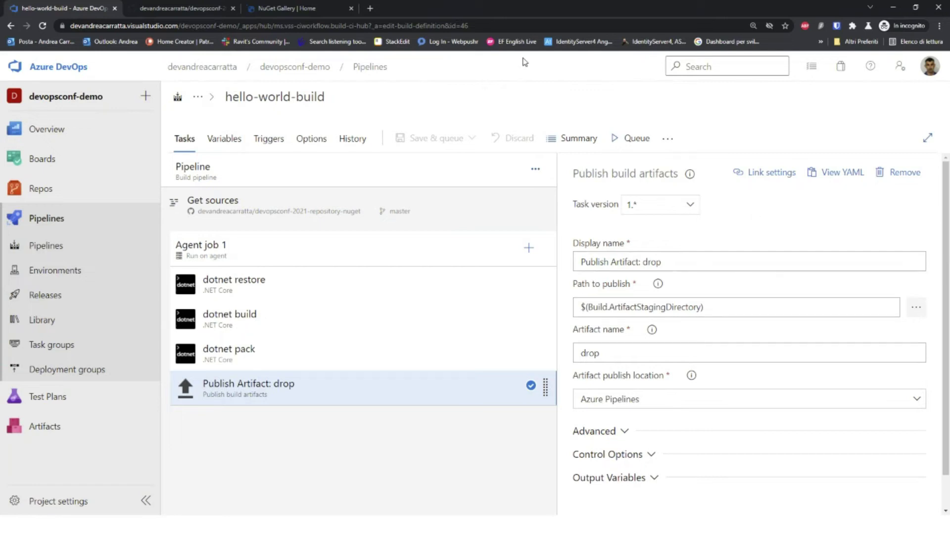
# Step: Look over the pipeline's Variables and Triggers tabs
pyautogui.click(231, 142)
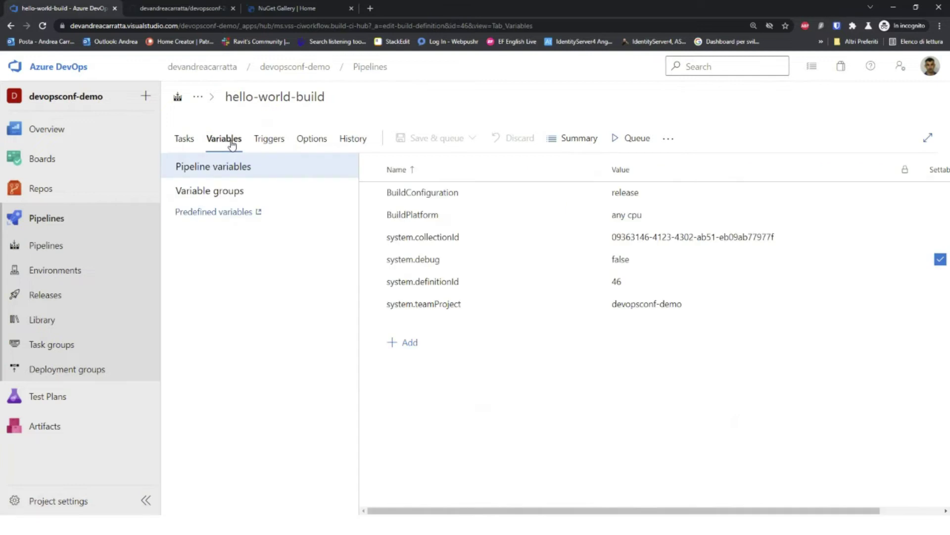
pyautogui.click(267, 142)
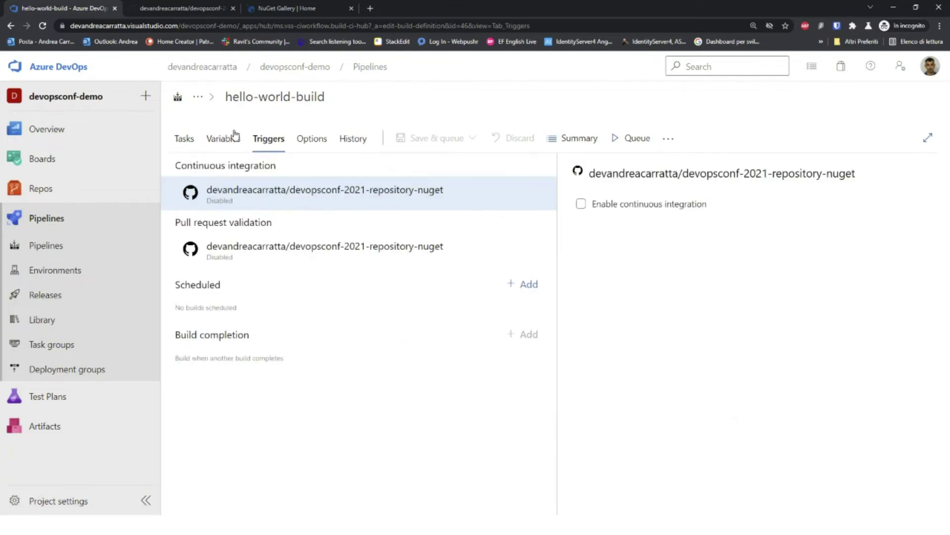
pyautogui.click(226, 148)
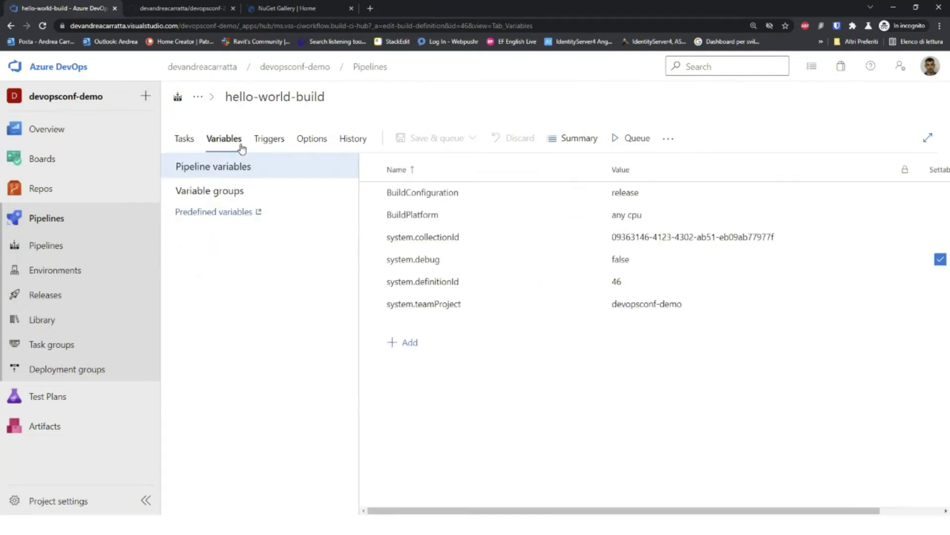
pyautogui.click(281, 141)
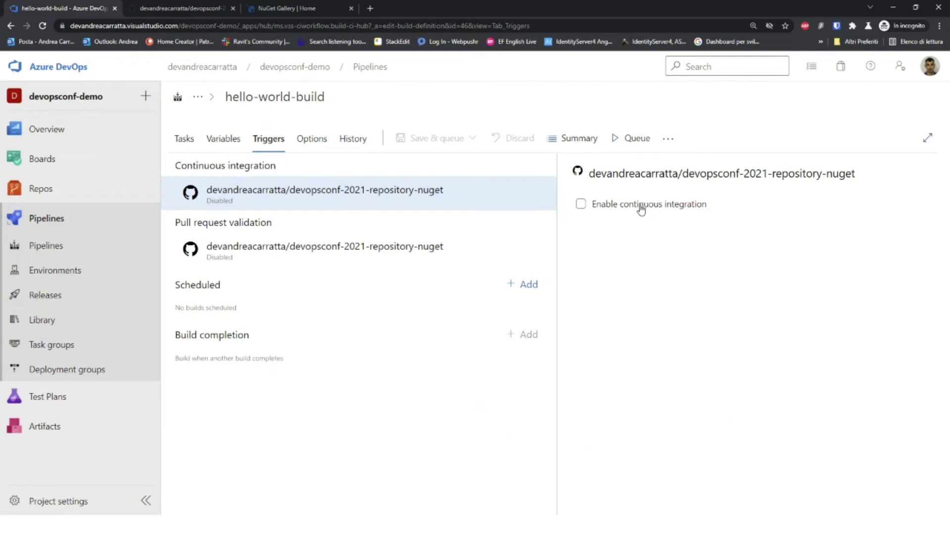
# Step: Check the build number format under Options and view the change history
pyautogui.click(308, 144)
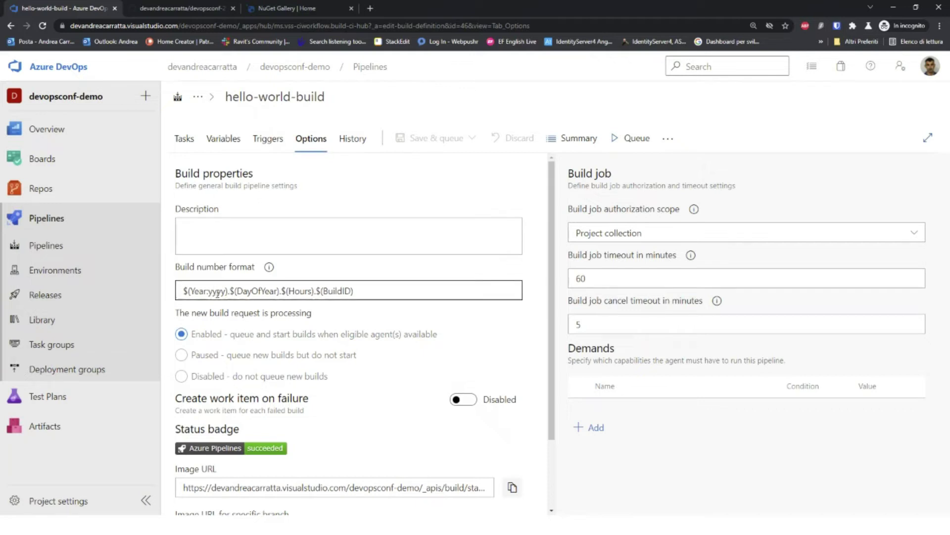
pyautogui.click(363, 291)
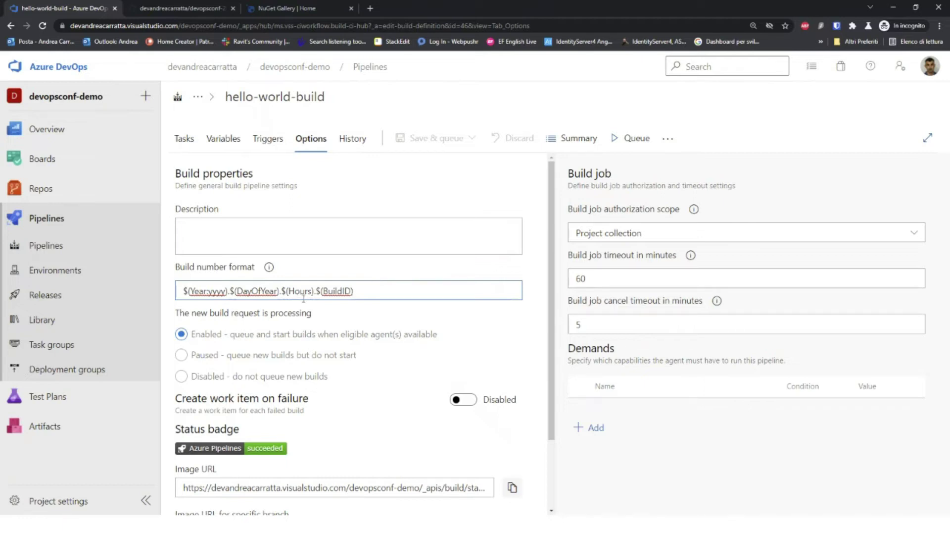
pyautogui.scroll(-2, 304, 297)
pyautogui.scroll(2, 319, 341)
pyautogui.click(352, 139)
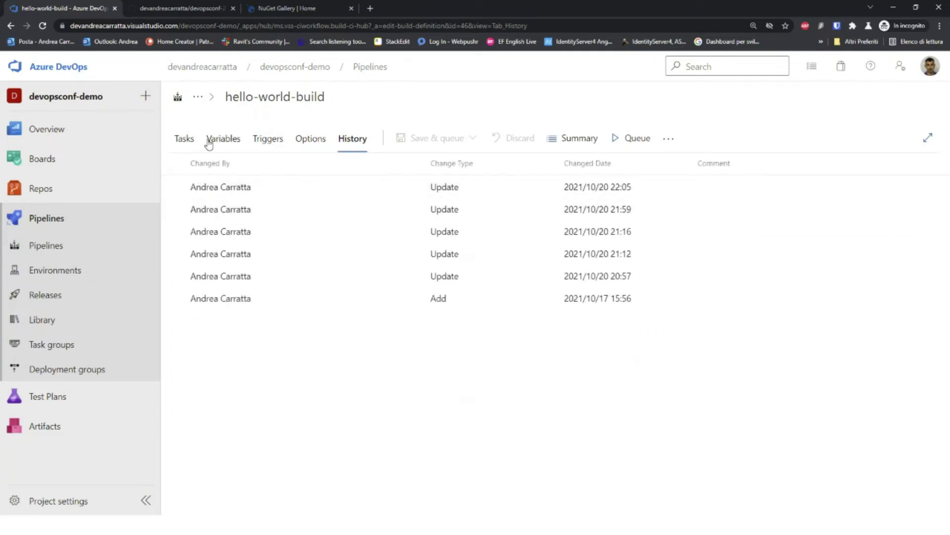
# Step: Queue a new hello-world-build run on the master branch
pyautogui.click(191, 142)
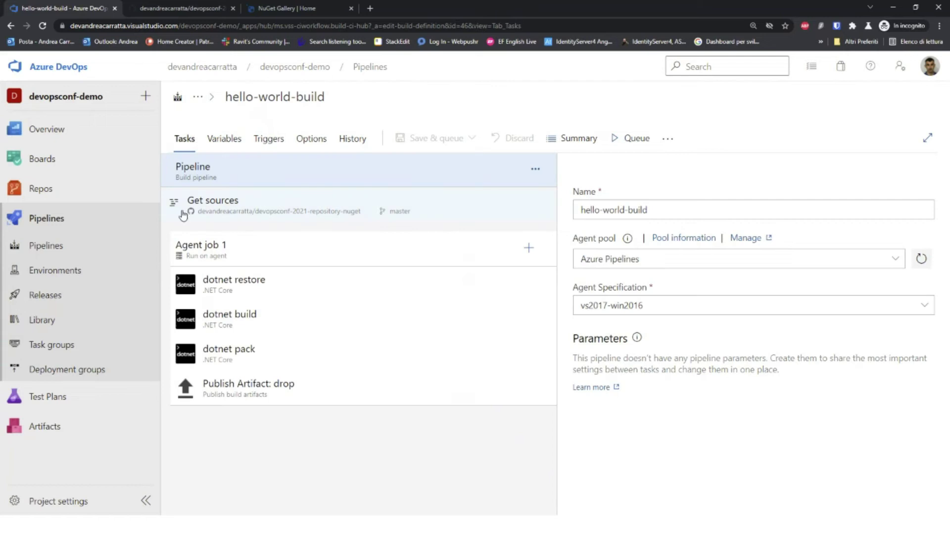
pyautogui.click(75, 250)
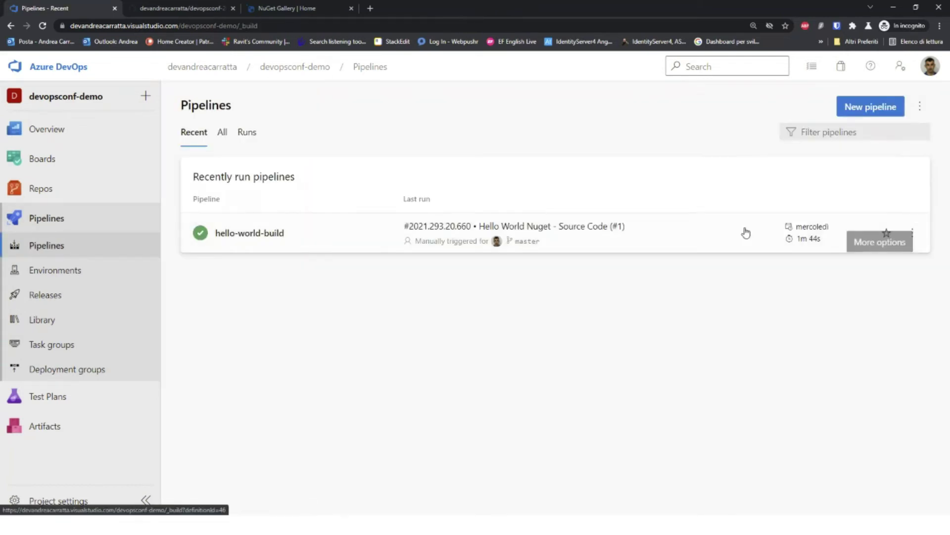
pyautogui.click(347, 248)
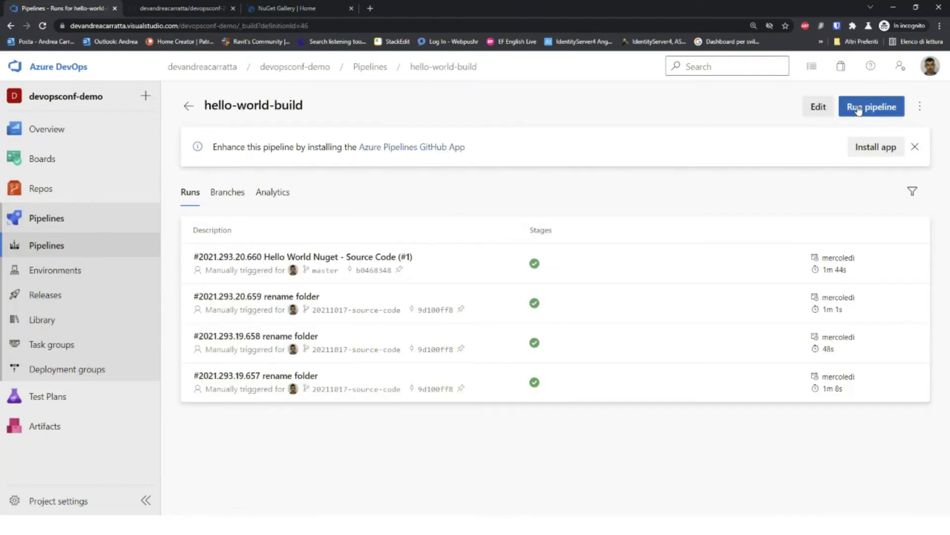
pyautogui.click(857, 108)
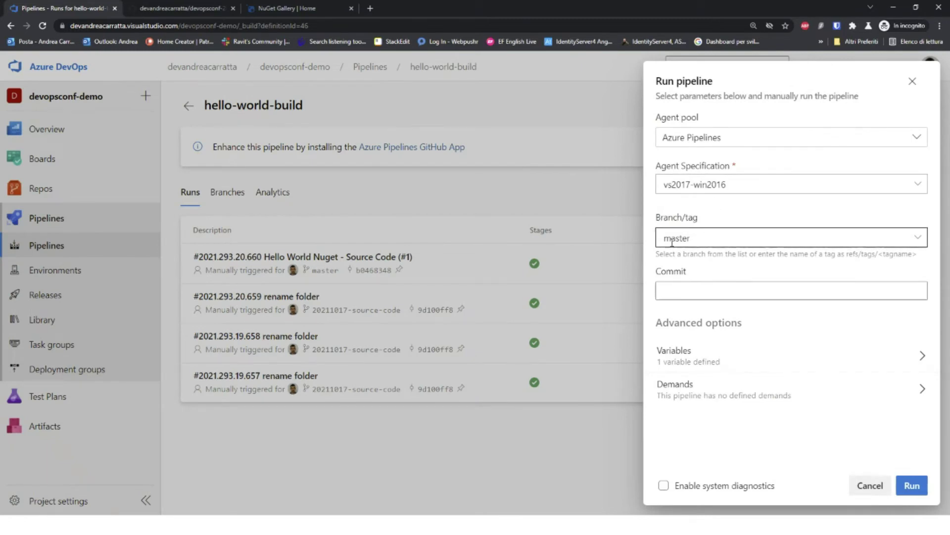
pyautogui.click(910, 487)
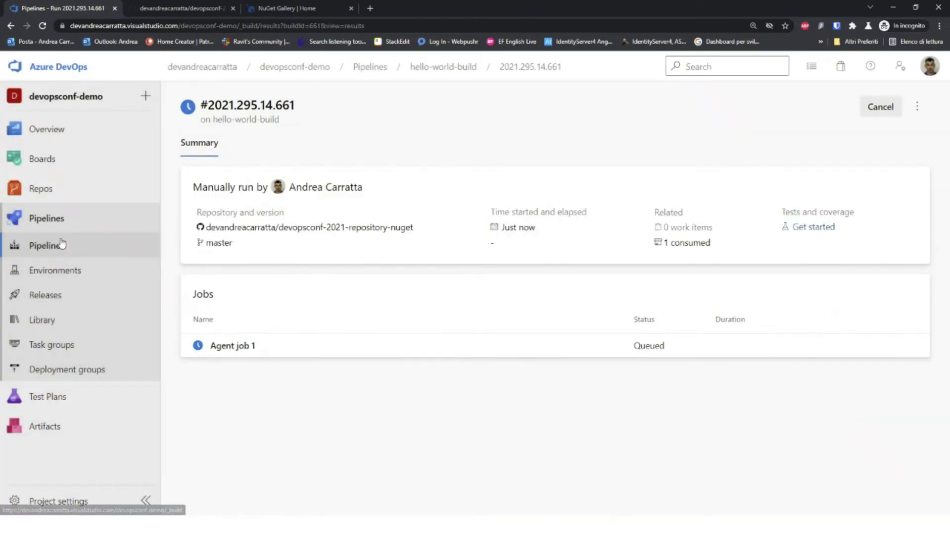
# Step: Move back through the pipelines list, hello-world-build runs and its definition page
pyautogui.click(62, 245)
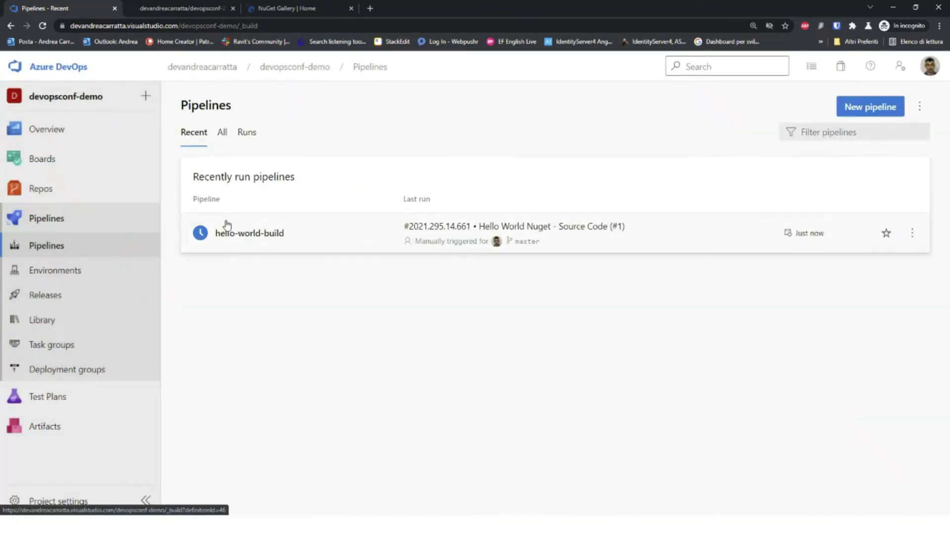
pyautogui.click(323, 229)
pyautogui.click(809, 109)
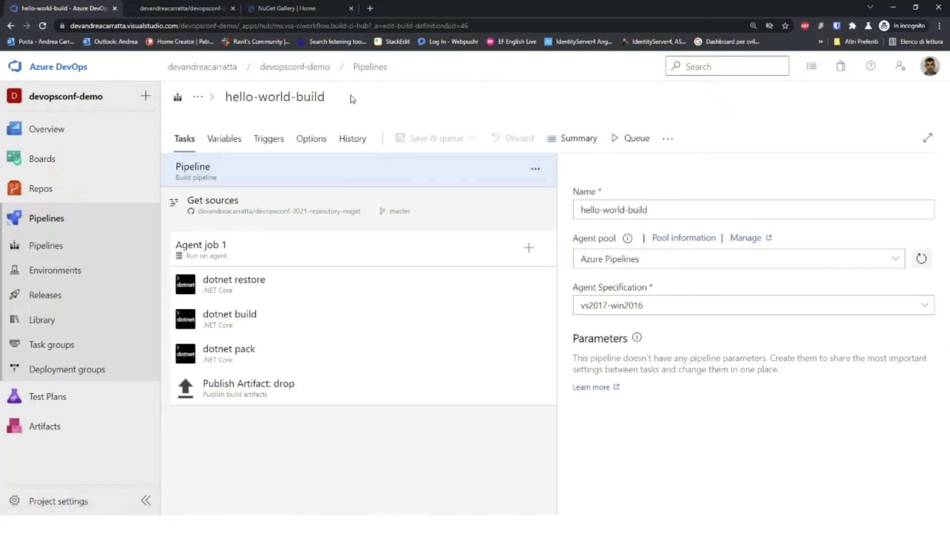
pyautogui.click(60, 241)
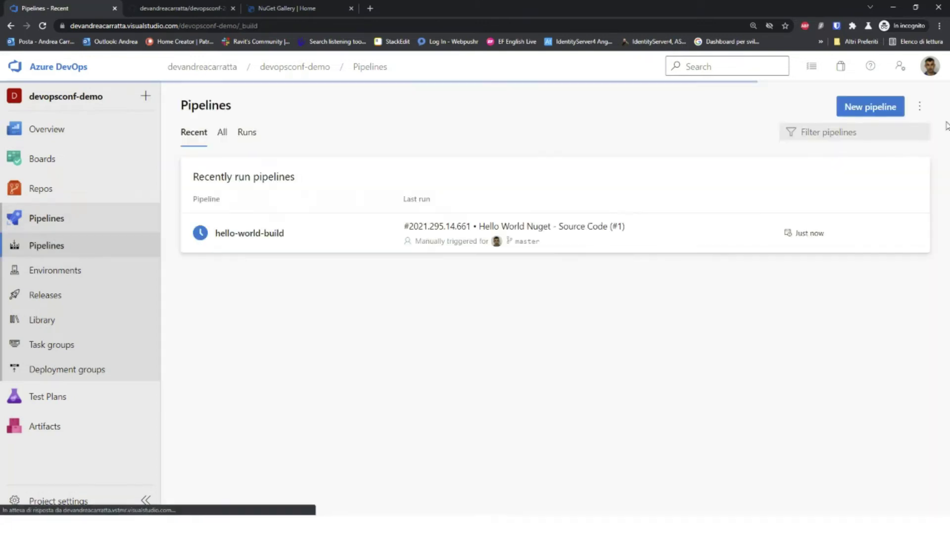
pyautogui.click(920, 106)
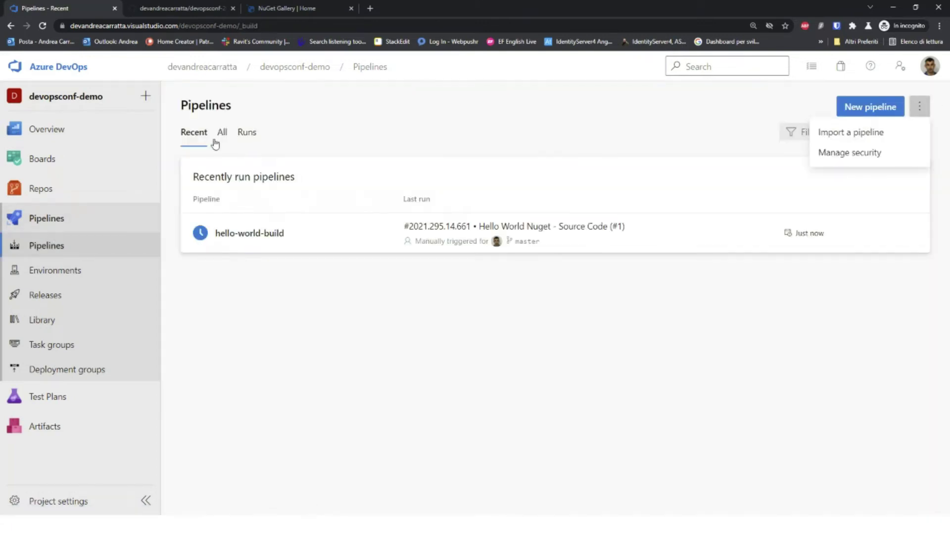
pyautogui.click(304, 223)
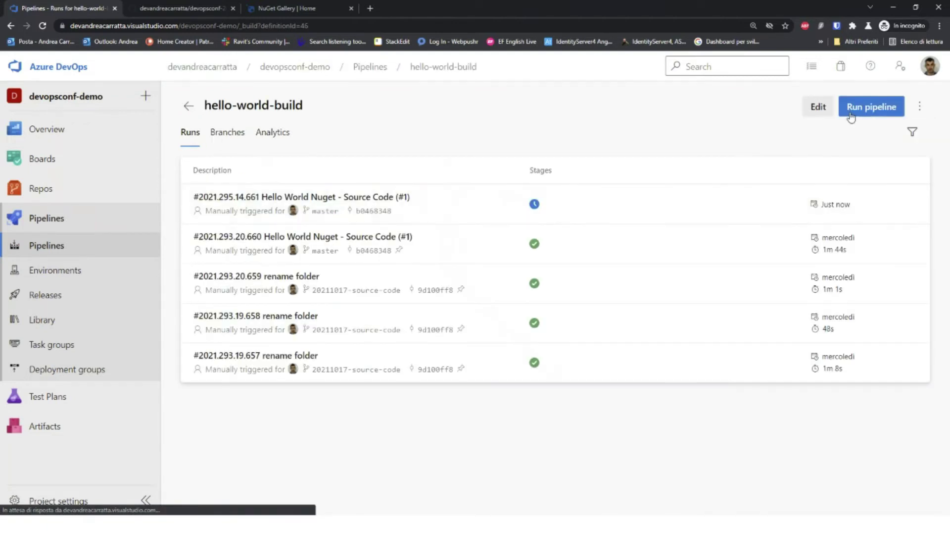
# Step: Open run 2021.295.14.661's job logs, then go to the Artifacts feeds
pyautogui.click(920, 106)
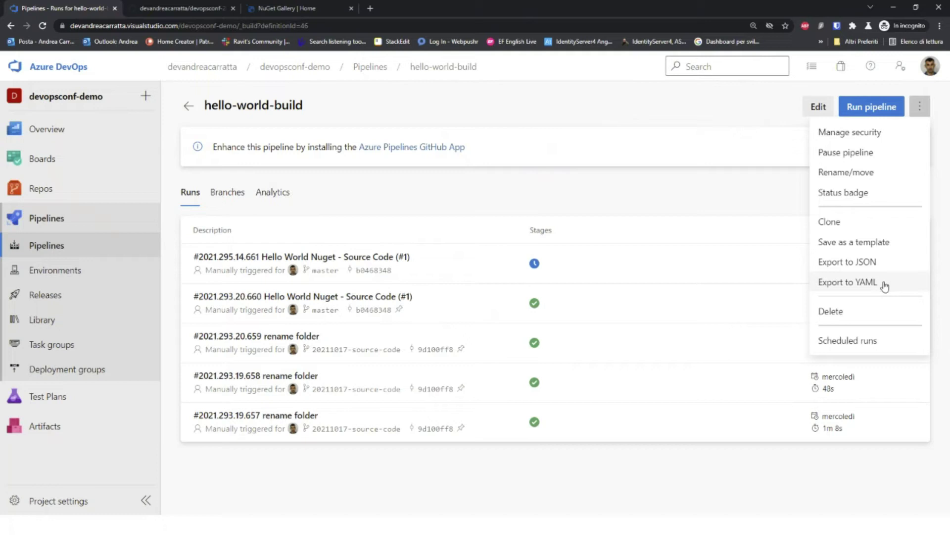
pyautogui.click(510, 205)
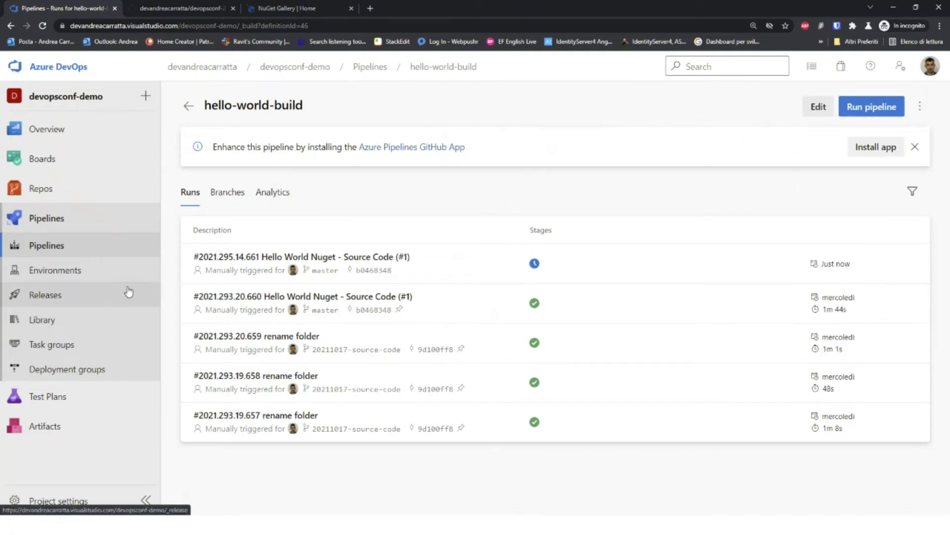
pyautogui.click(452, 256)
pyautogui.click(237, 348)
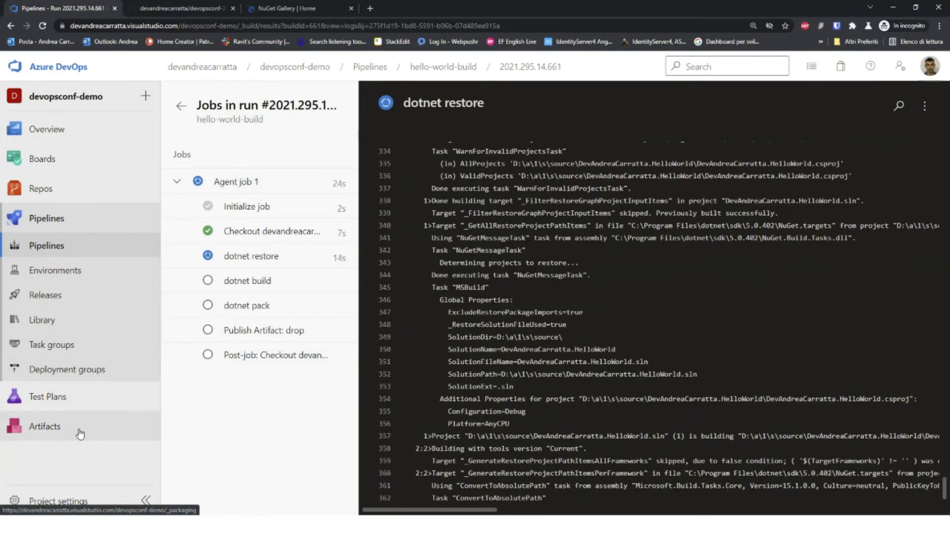
pyautogui.click(79, 433)
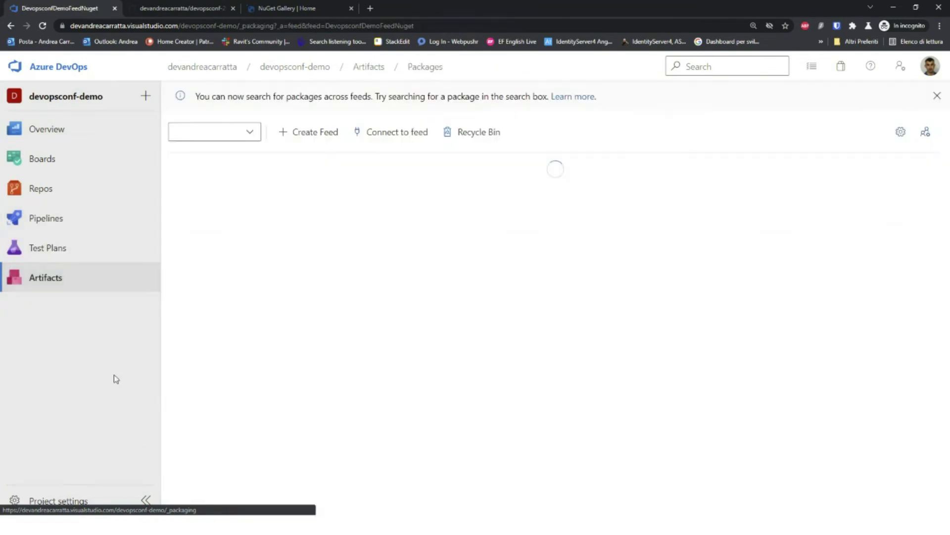
# Step: Create a feed named 'TestLiveToRemove' with Organization scope
pyautogui.click(320, 138)
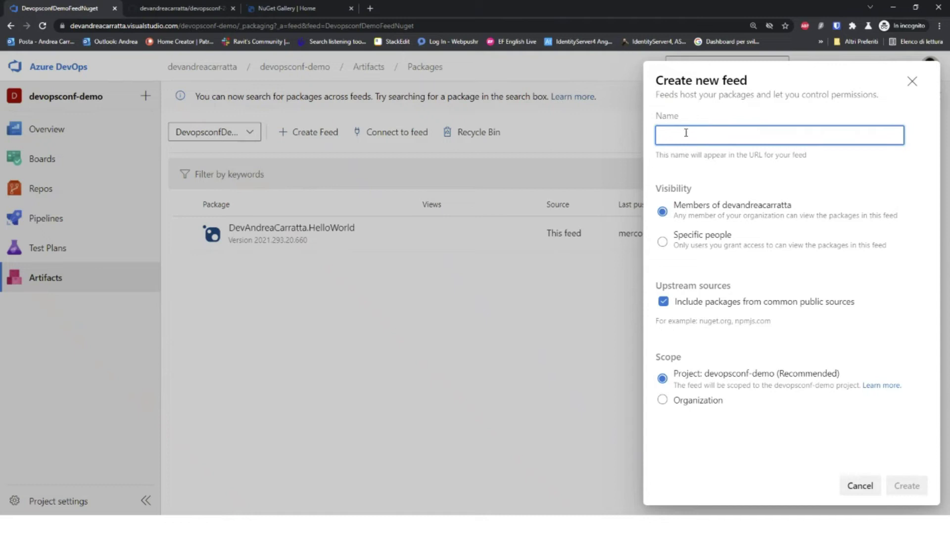
pyautogui.write('Test L')
pyautogui.press('BackSpace')
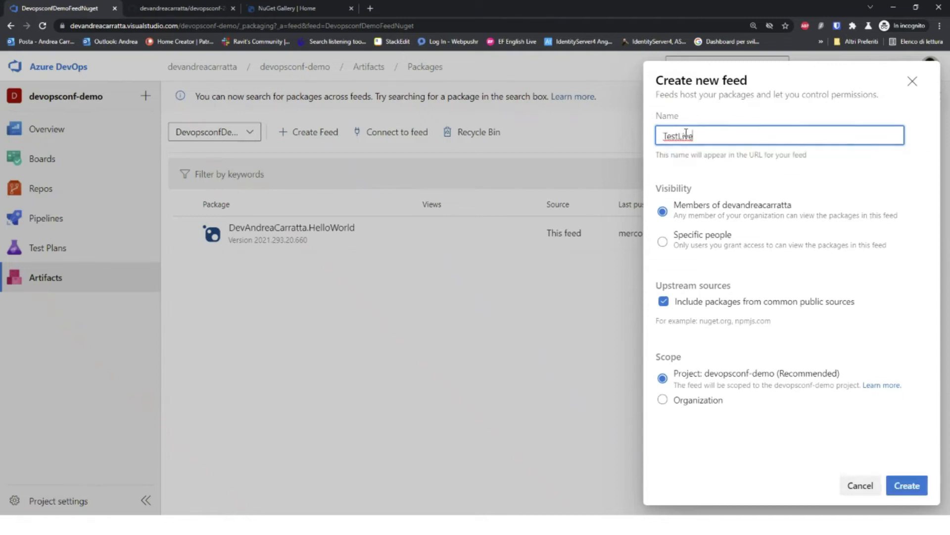
pyautogui.write('ToRemove')
pyautogui.click(703, 402)
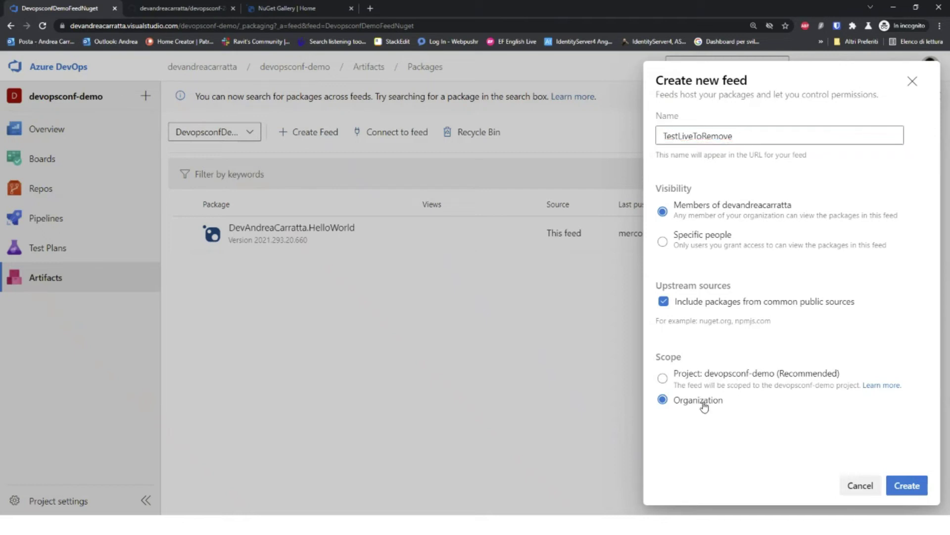
pyautogui.click(910, 485)
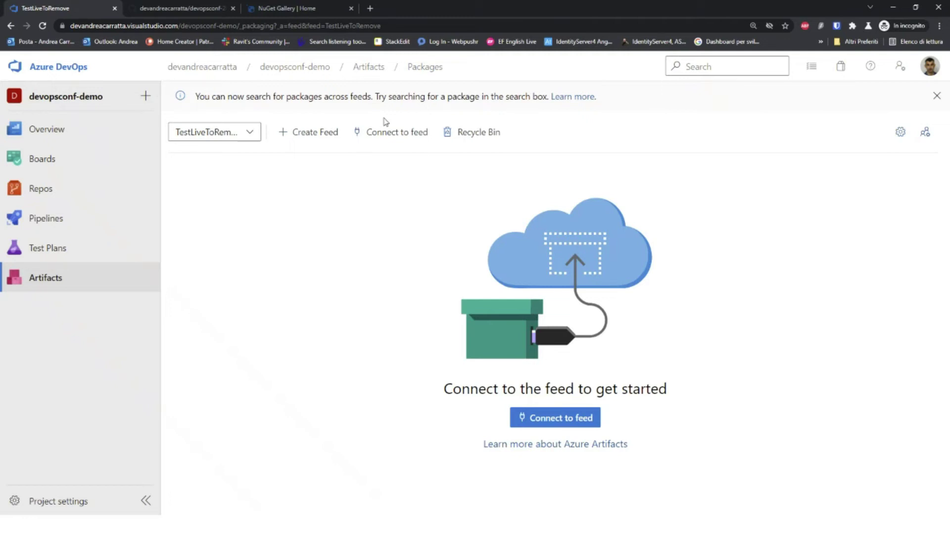
# Step: Show the feed's NuGet Visual Studio connection setup and select its Source URL
pyautogui.click(387, 135)
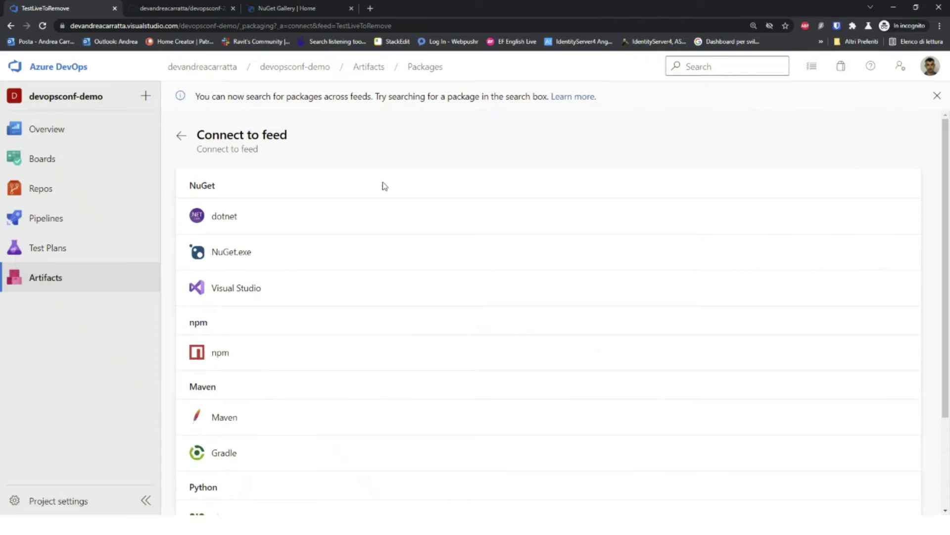
pyautogui.scroll(-3, 382, 225)
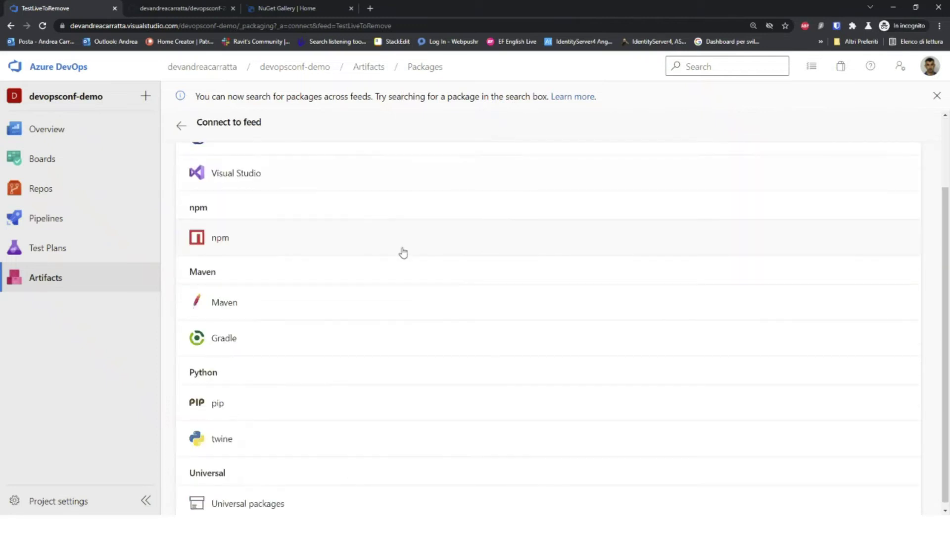
pyautogui.scroll(3, 358, 330)
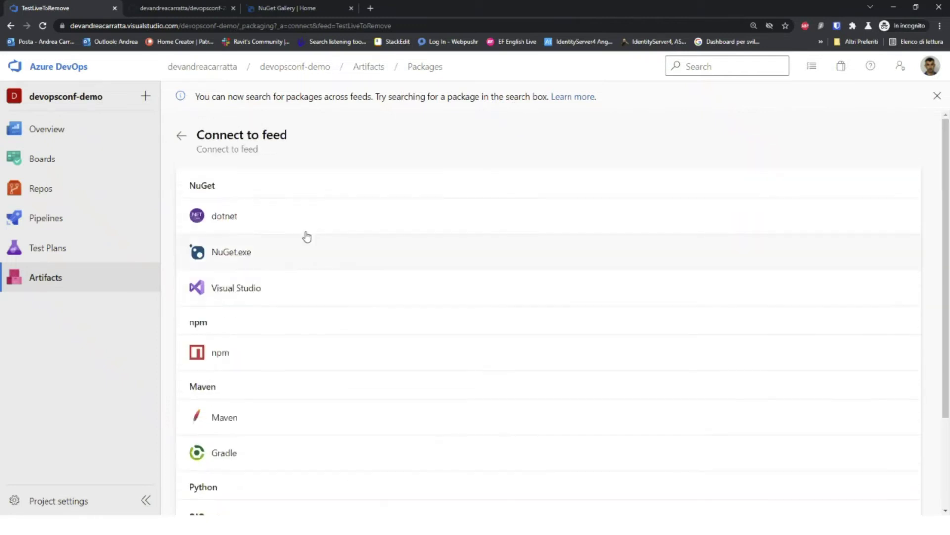
pyautogui.click(302, 290)
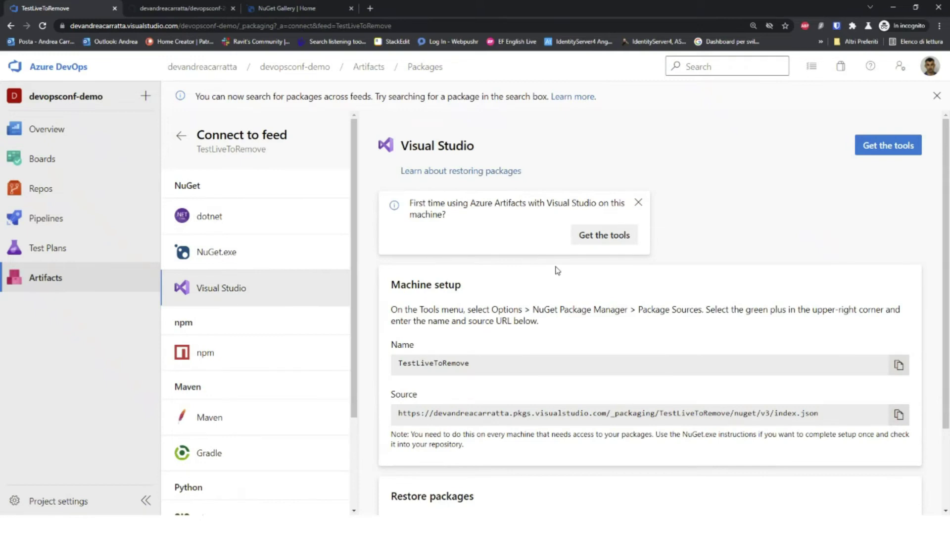
pyautogui.scroll(-1, 845, 411)
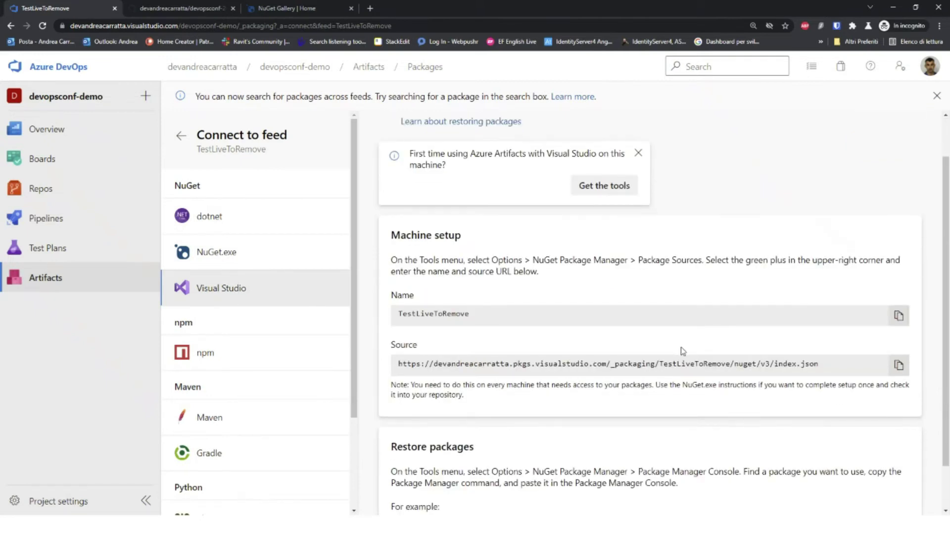
pyautogui.moveTo(398, 365)
pyautogui.mouseDown()
pyautogui.moveTo(835, 365)
pyautogui.moveTo(374, 380)
pyautogui.moveTo(394, 366)
pyautogui.mouseUp()
pyautogui.scroll(-1, 521, 371)
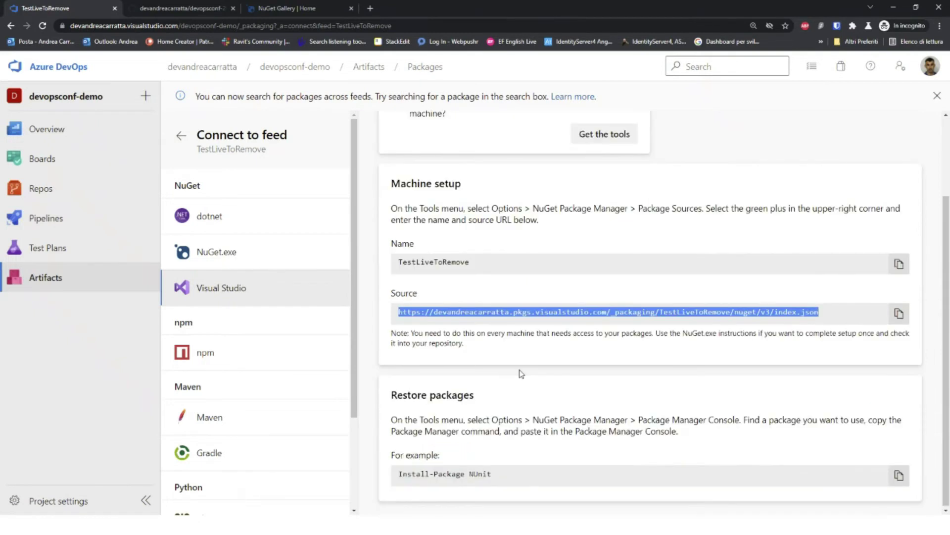
pyautogui.scroll(1, 521, 372)
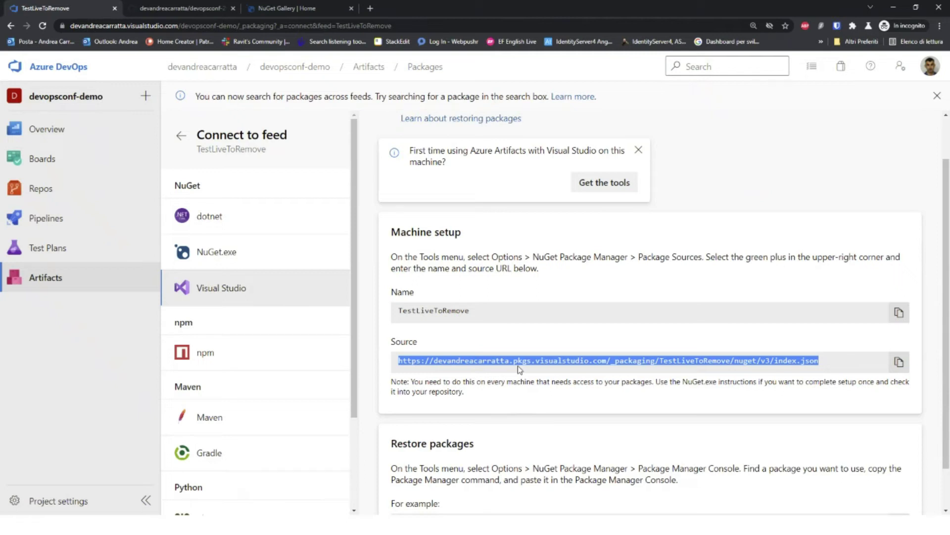
# Step: Confirm run 2021.295.14.661 succeeded in 1m 14s, then go to Releases
pyautogui.click(70, 163)
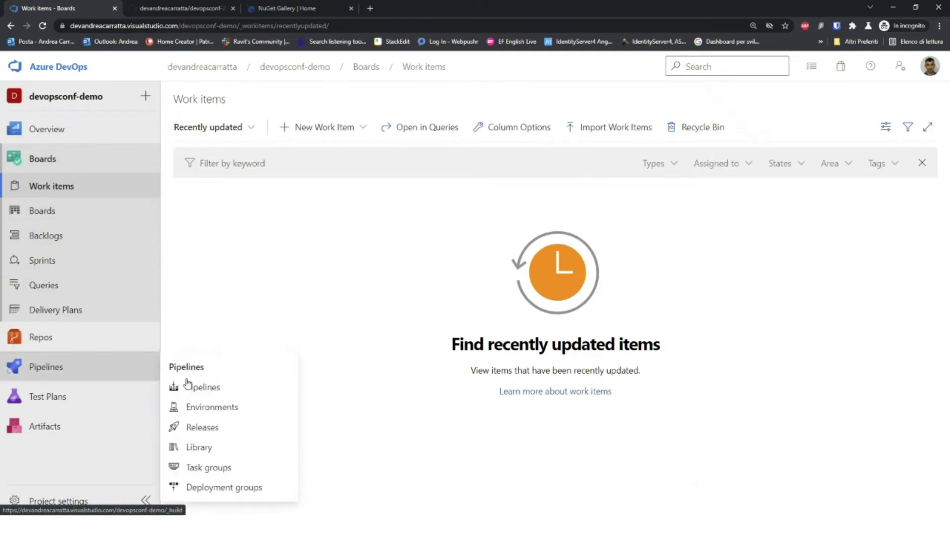
pyautogui.click(187, 386)
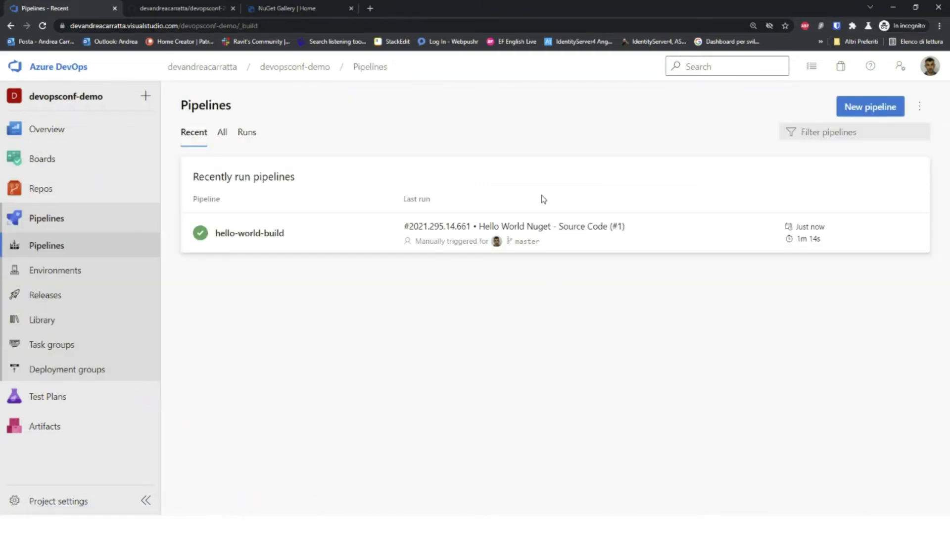
pyautogui.click(808, 242)
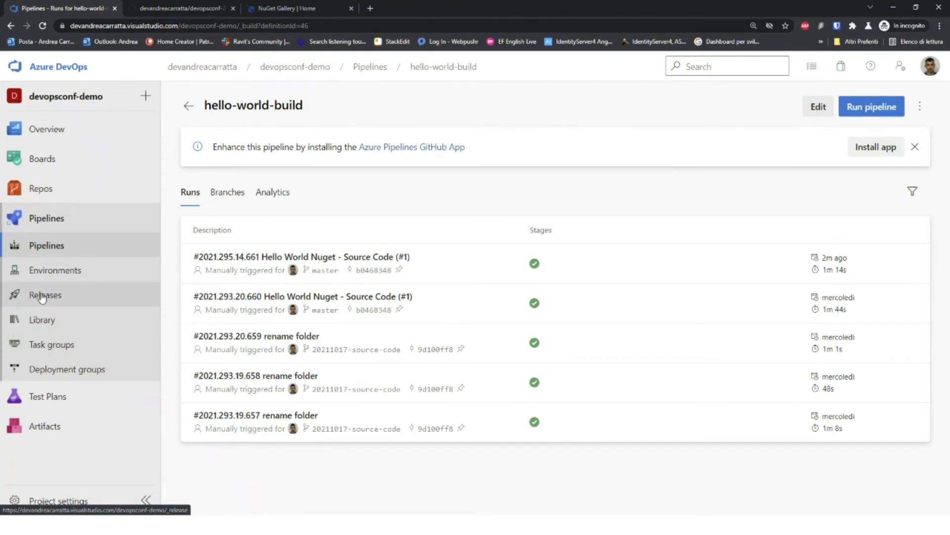
pyautogui.click(43, 297)
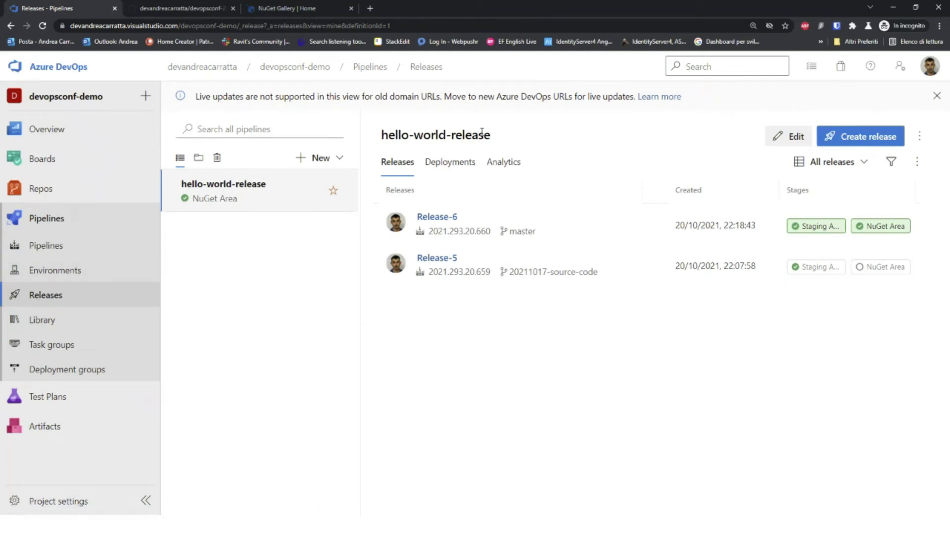
# Step: Edit the hello-world-release pipeline and inspect the _hello-world-build artifact settings
pyautogui.click(797, 138)
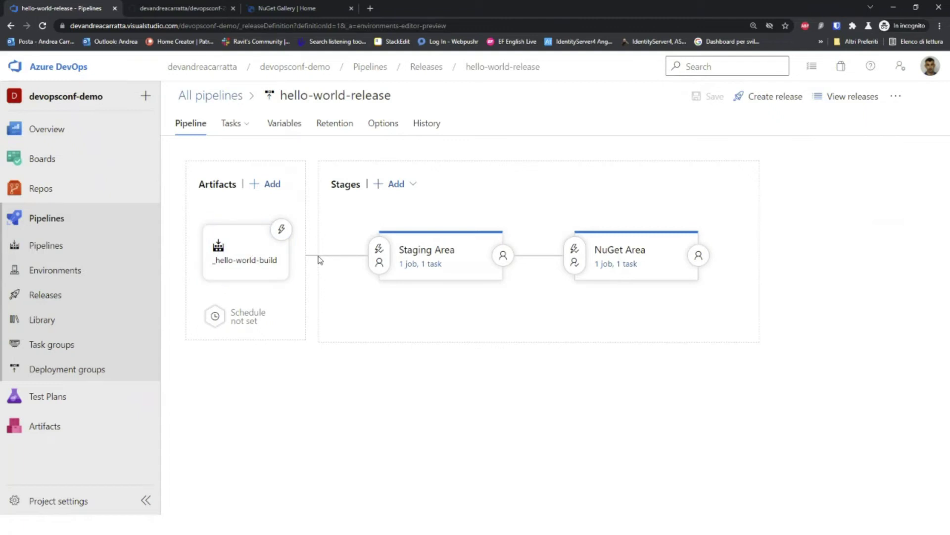
pyautogui.click(248, 251)
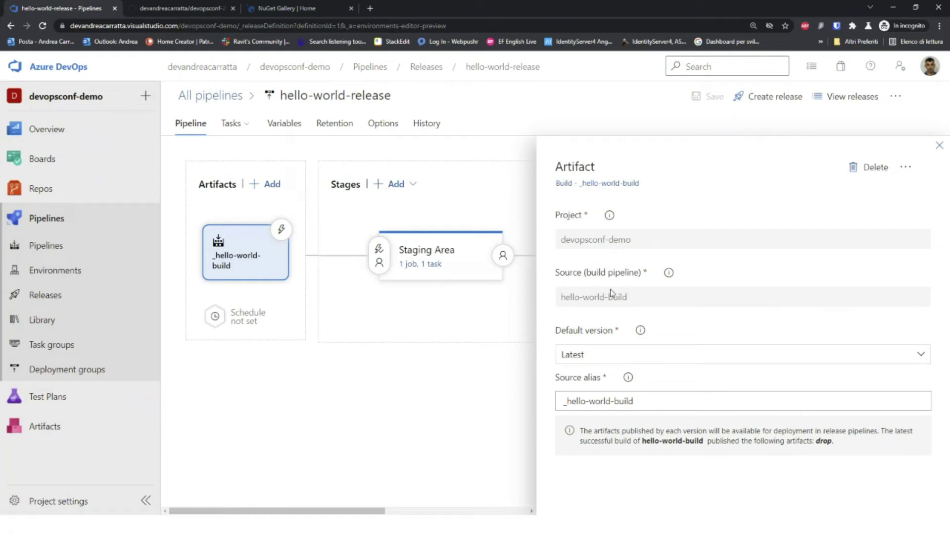
pyautogui.click(625, 300)
pyautogui.click(939, 146)
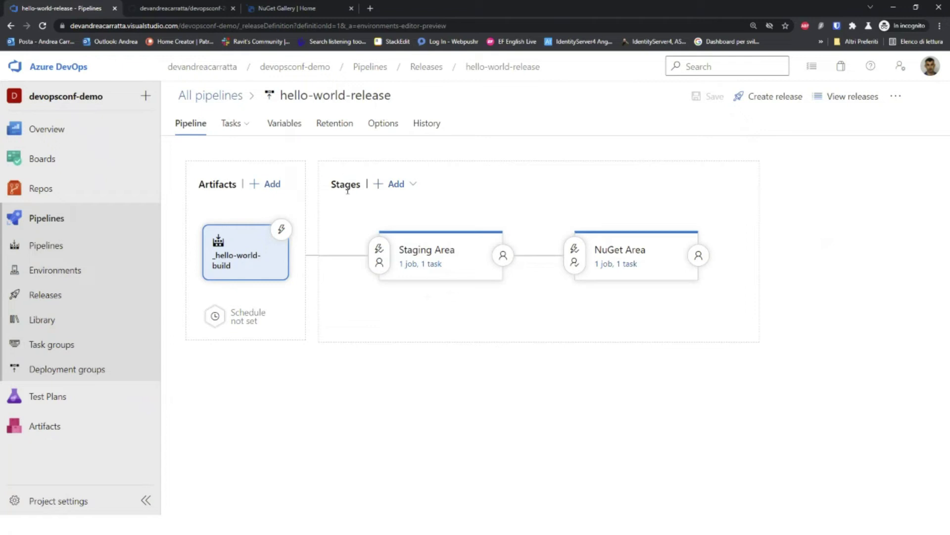
# Step: Open the Staging Area stage's job and task list
pyautogui.moveTo(445, 285)
pyautogui.moveTo(636, 274)
pyautogui.click(422, 268)
# Step: Check the Staging Area NuGet push task's package path and DevopsconfDemoFeedNuget feed, then return to Pipeline
pyautogui.click(421, 246)
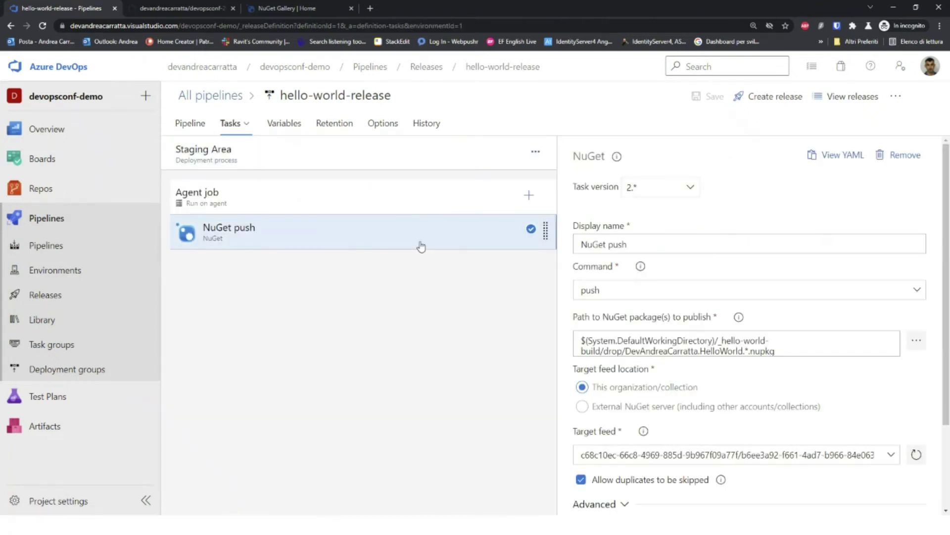
pyautogui.click(798, 344)
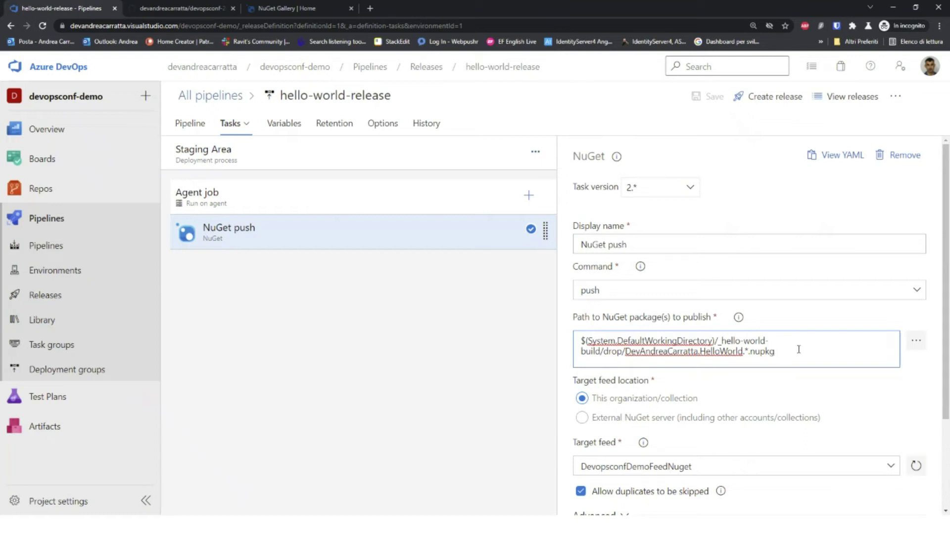
pyautogui.scroll(-1, 798, 349)
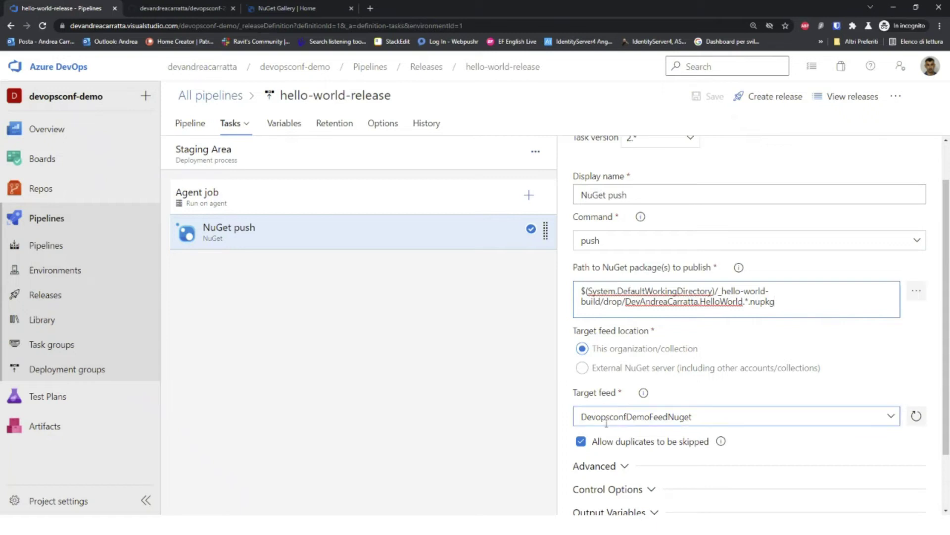
pyautogui.scroll(-2, 653, 418)
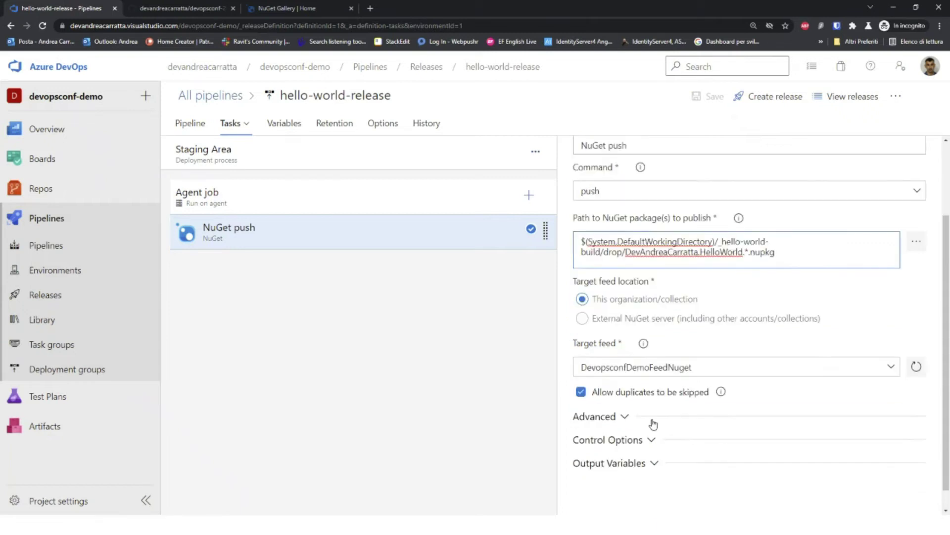
pyautogui.scroll(1, 653, 418)
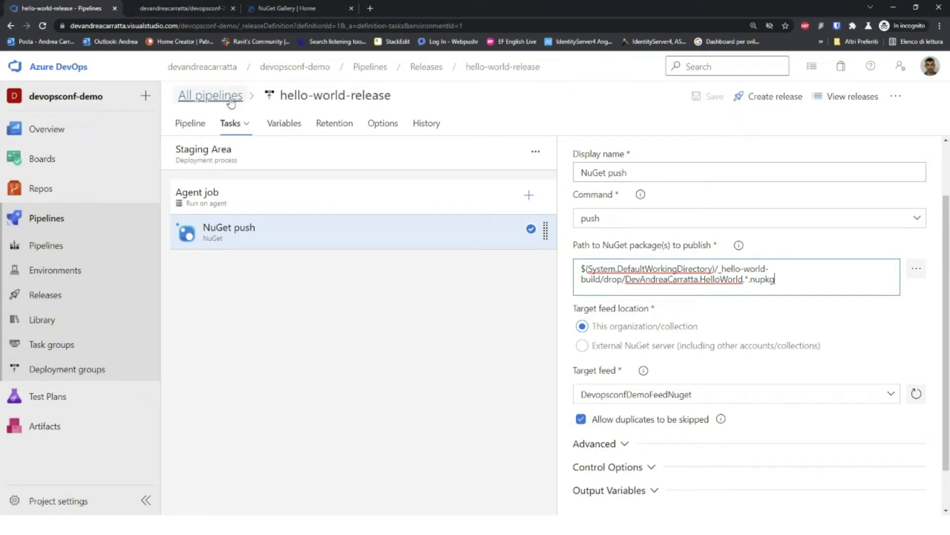
pyautogui.click(197, 123)
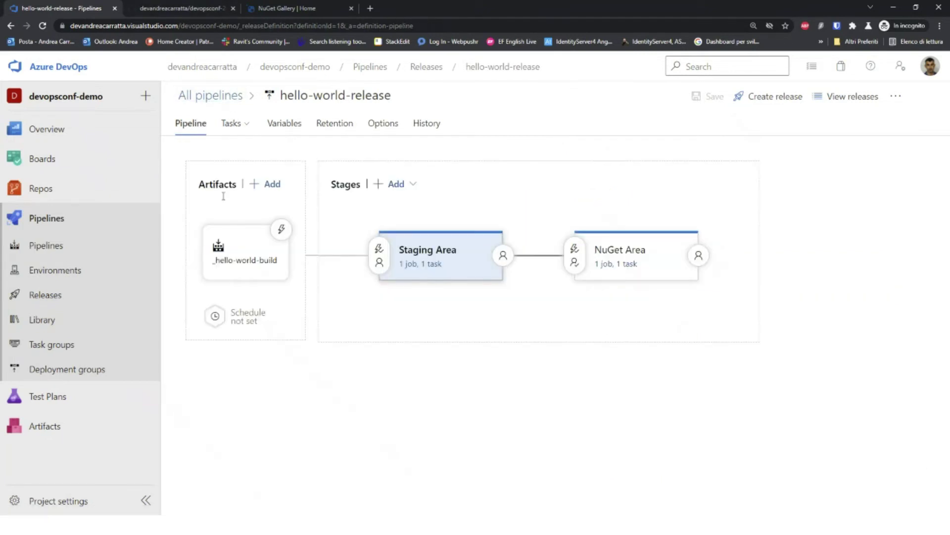
# Step: Open the NuGet Area push task's devopsconf2021-nuget-api-key connection details (type NuGet, apikey)
pyautogui.click(625, 266)
pyautogui.click(294, 244)
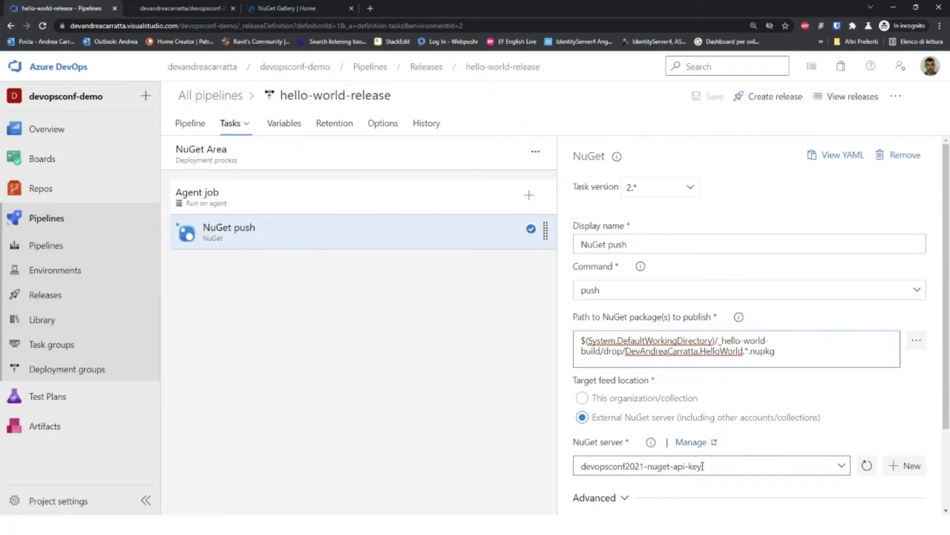
pyautogui.moveTo(707, 466); pyautogui.dragTo(587, 475)
pyautogui.click(693, 432)
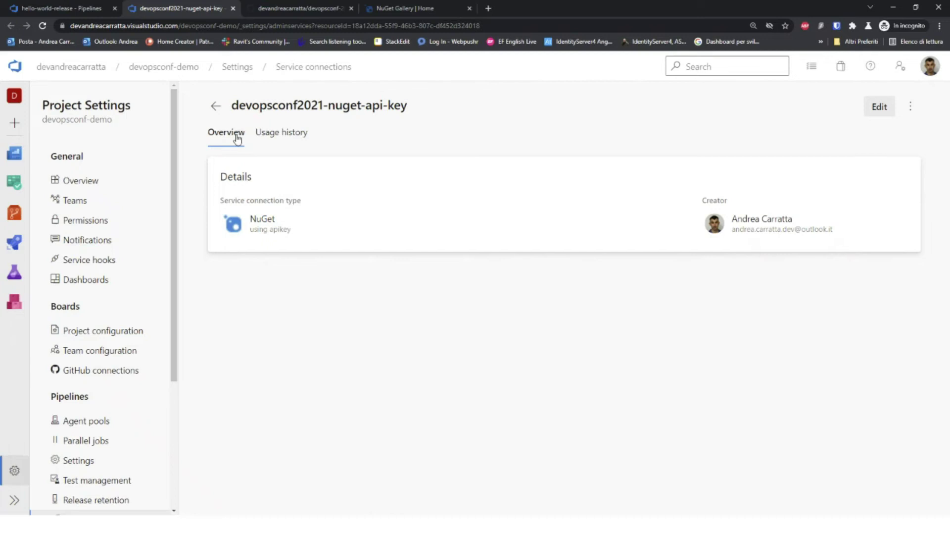
pyautogui.doubleClick(255, 218)
pyautogui.doubleClick(283, 230)
pyautogui.click(545, 234)
# Step: On nuget.org, accept all cookies and open the Create API key form
pyautogui.click(416, 7)
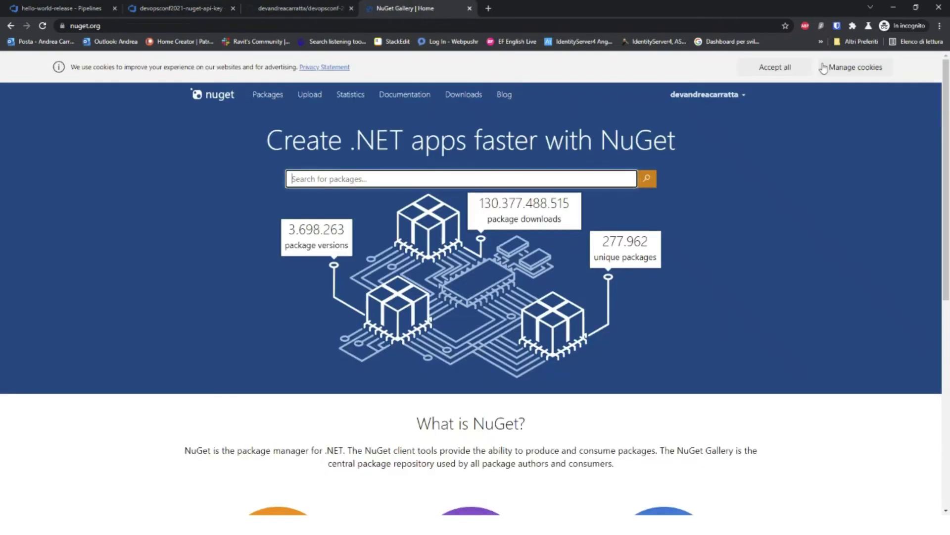
pyautogui.click(775, 67)
pyautogui.click(725, 66)
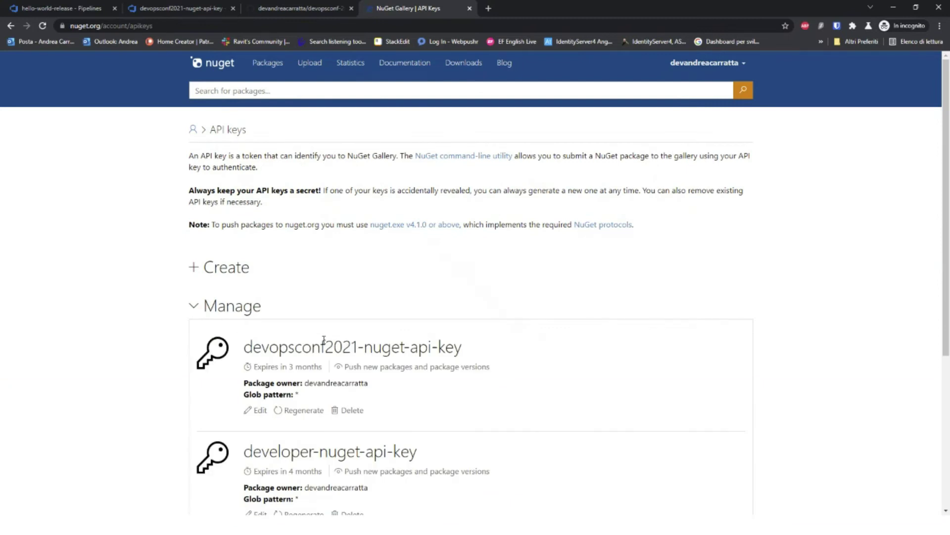
pyautogui.click(213, 269)
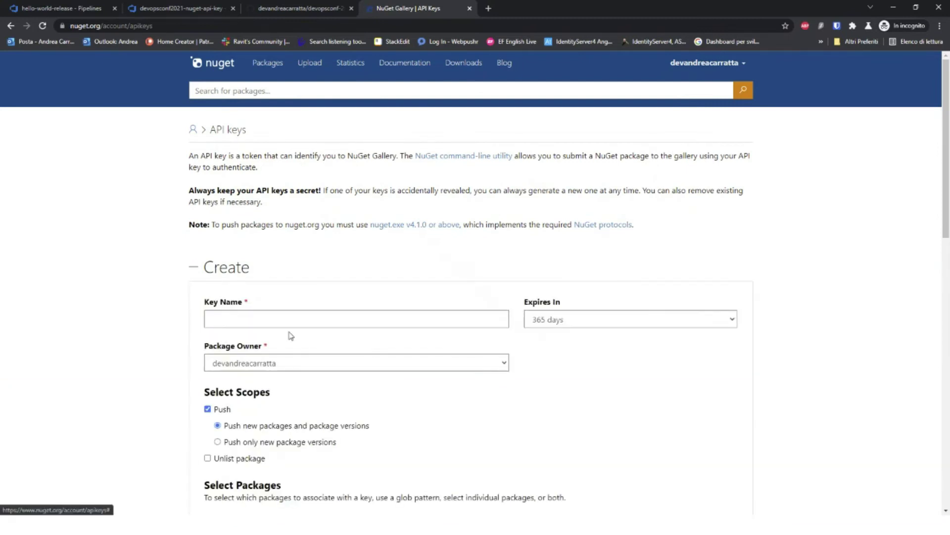
pyautogui.click(371, 319)
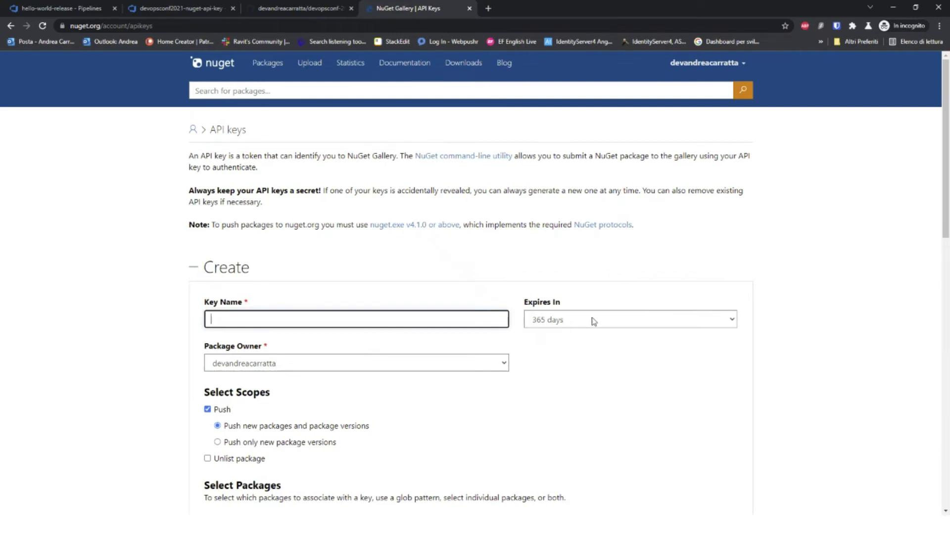
pyautogui.click(593, 321)
pyautogui.click(376, 319)
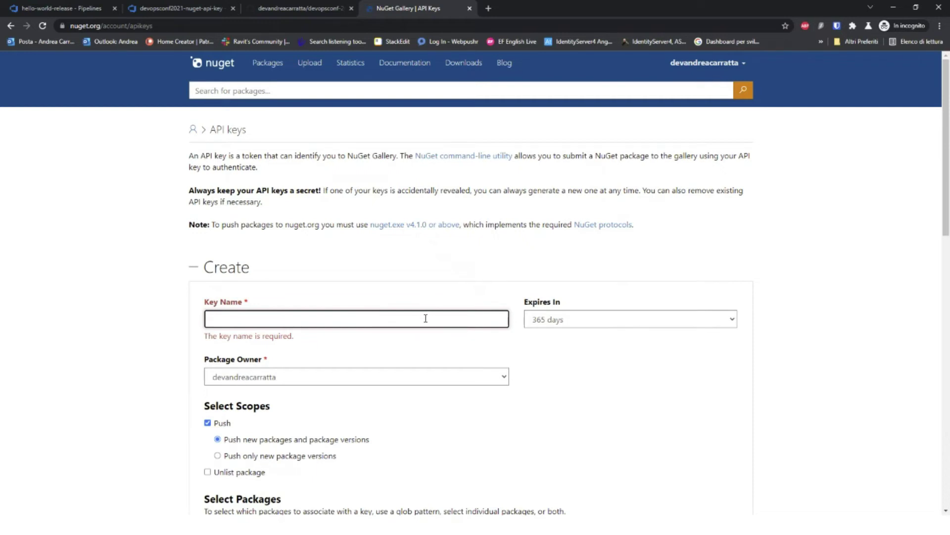
# Step: Create API key test-demo-to-remove, expiring in 1 day, with glob pattern *
pyautogui.write('test-de')
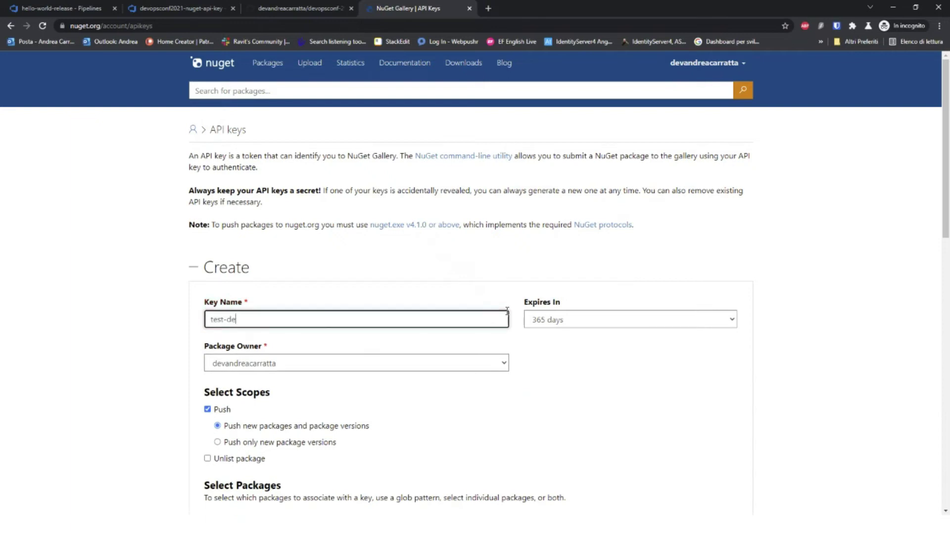
pyautogui.write('mo-to-remove')
pyautogui.click(628, 323)
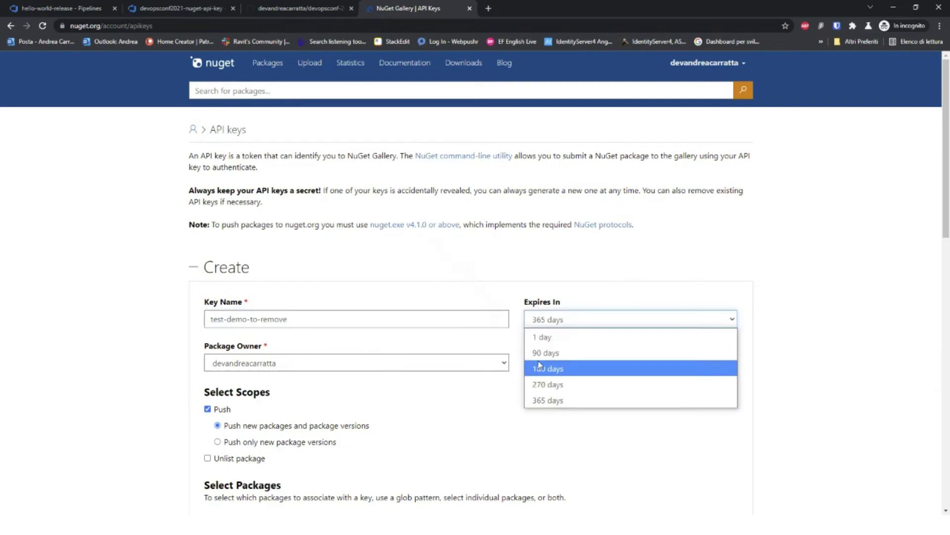
pyautogui.click(550, 337)
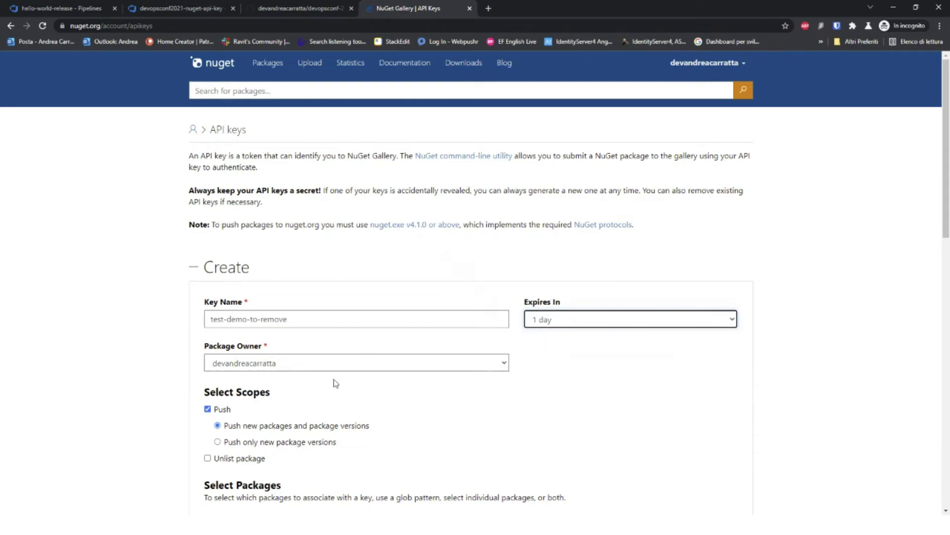
pyautogui.scroll(-1, 347, 411)
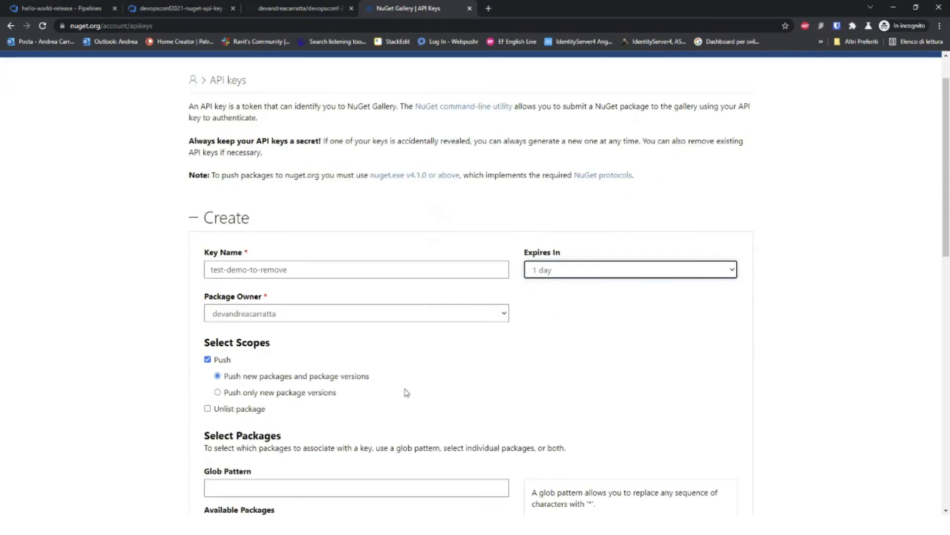
pyautogui.scroll(-1, 274, 402)
pyautogui.click(258, 438)
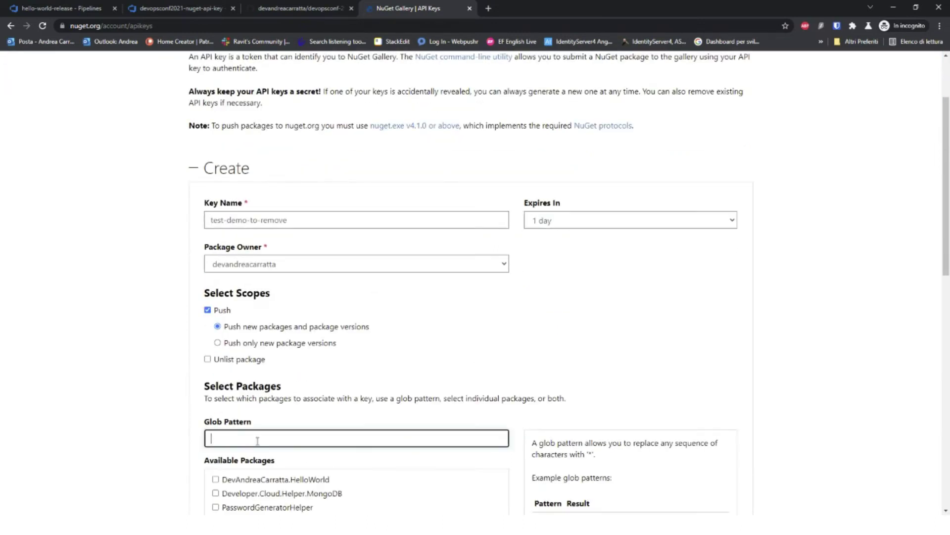
pyautogui.scroll(1, 293, 437)
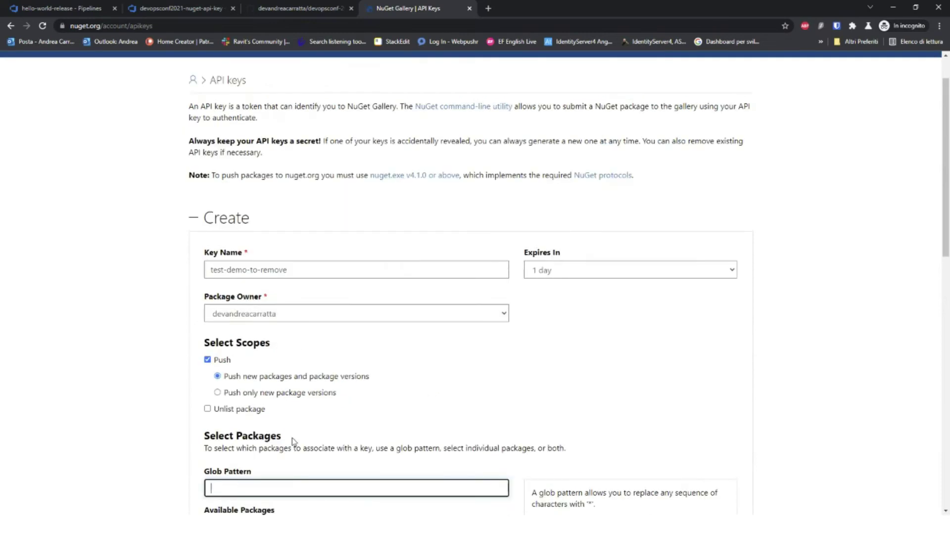
pyautogui.scroll(-3, 564, 379)
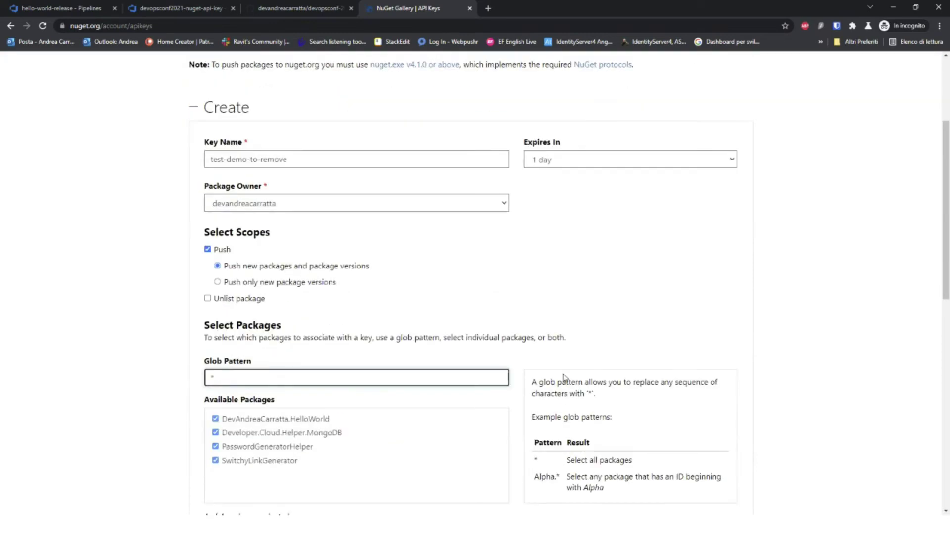
pyautogui.scroll(-2, 568, 371)
pyautogui.click(340, 405)
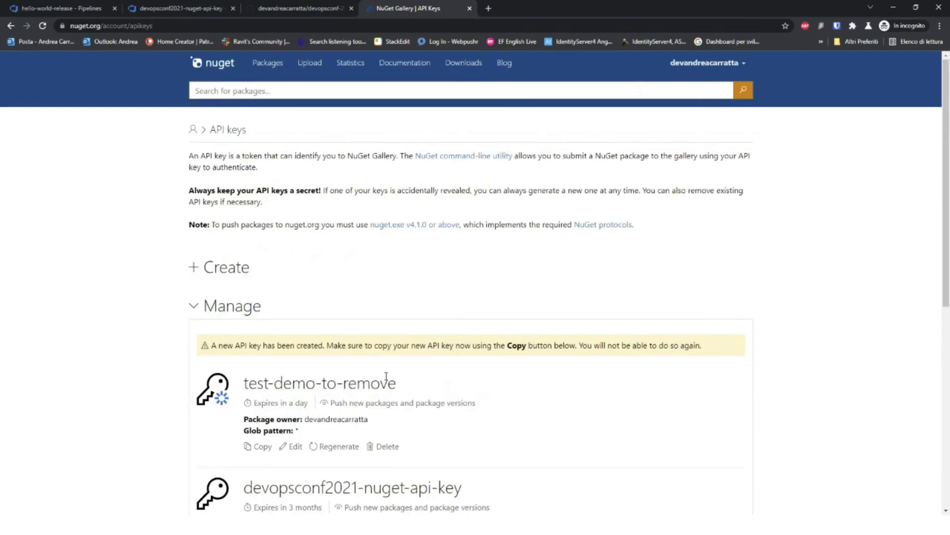
# Step: Copy the new key's value and paste it into the search box
pyautogui.click(255, 448)
pyautogui.click(297, 88)
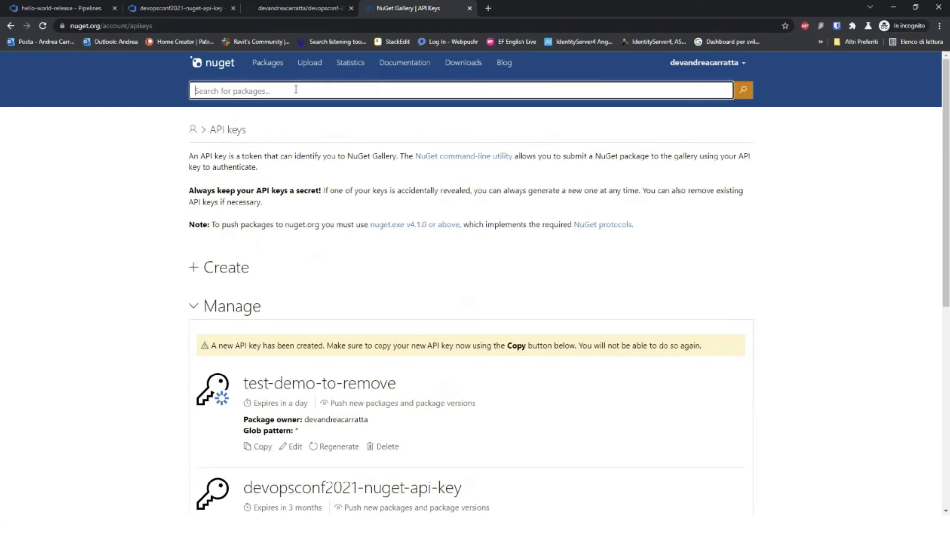
pyautogui.hotkey('ctrl', 'v')
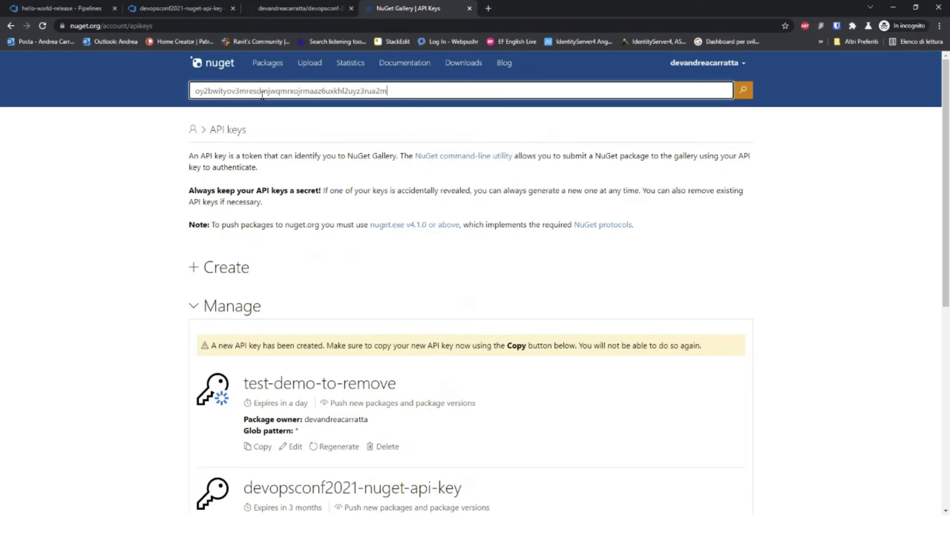
# Step: Erase the pasted key, then delete test-demo-to-remove and confirm with OK
pyautogui.doubleClick(209, 90)
pyautogui.click(399, 89)
pyautogui.moveTo(399, 89); pyautogui.dragTo(181, 109)
pyautogui.press('BackSpace')
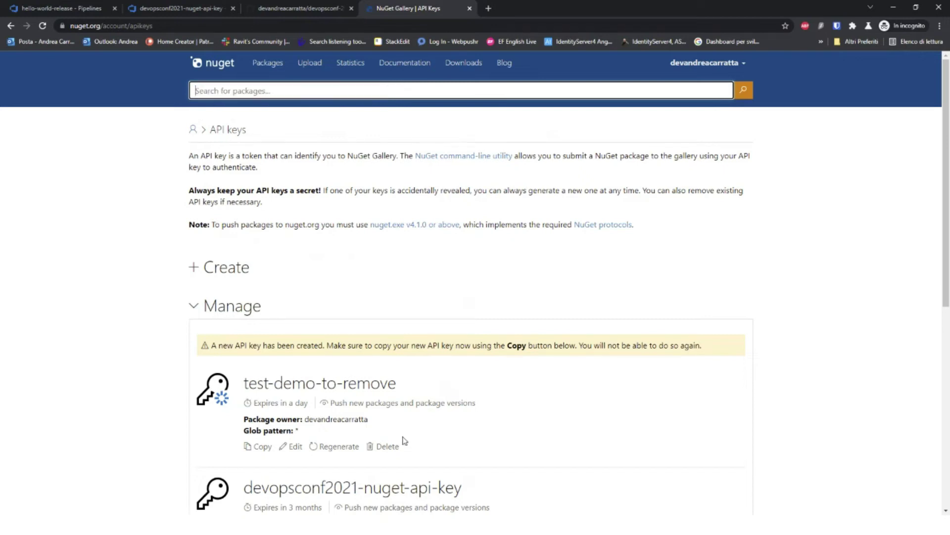
pyautogui.click(384, 447)
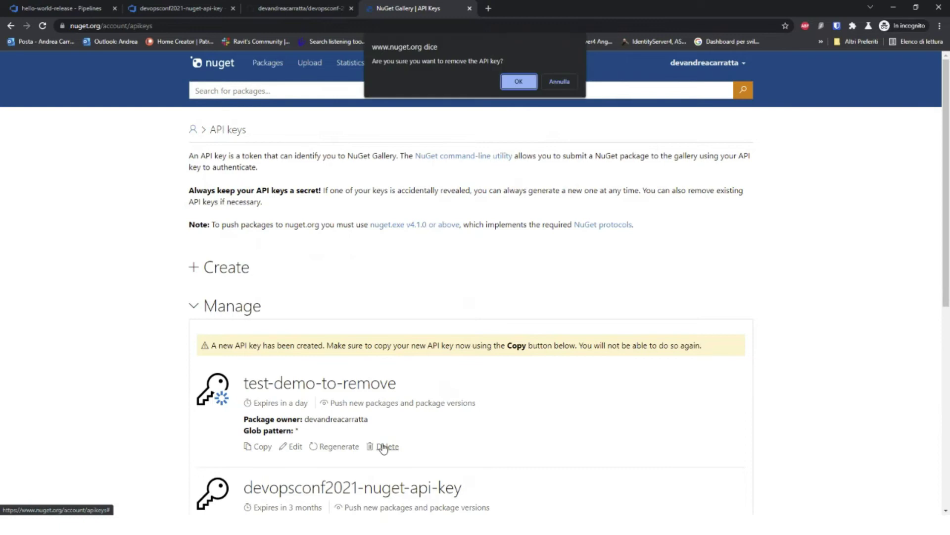
pyautogui.click(526, 83)
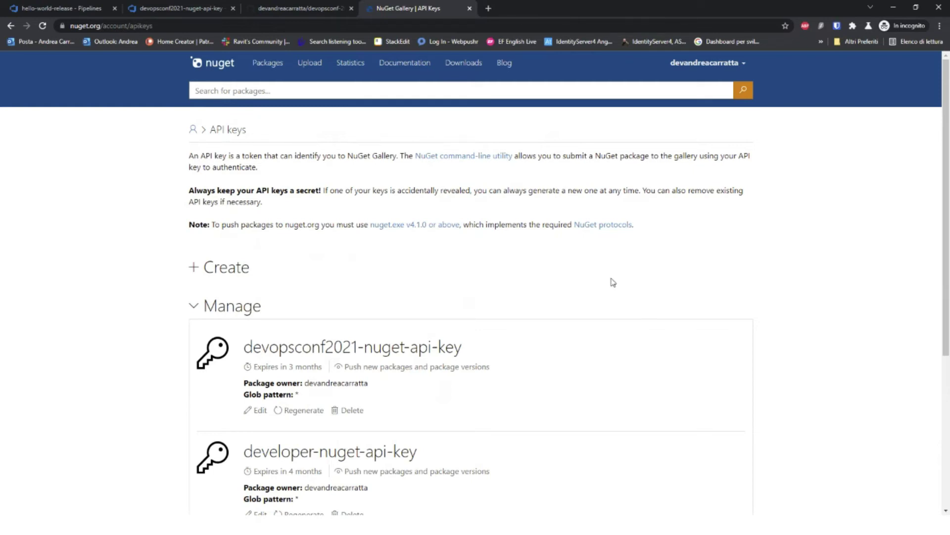
# Step: Create Release-7 of hello-world-release from the Releases list and open its progress
pyautogui.click(95, 10)
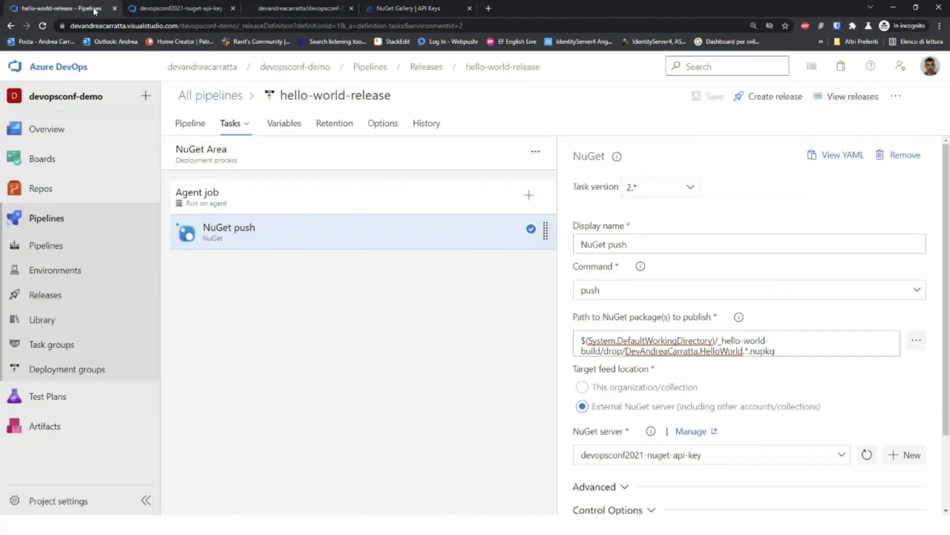
pyautogui.click(46, 295)
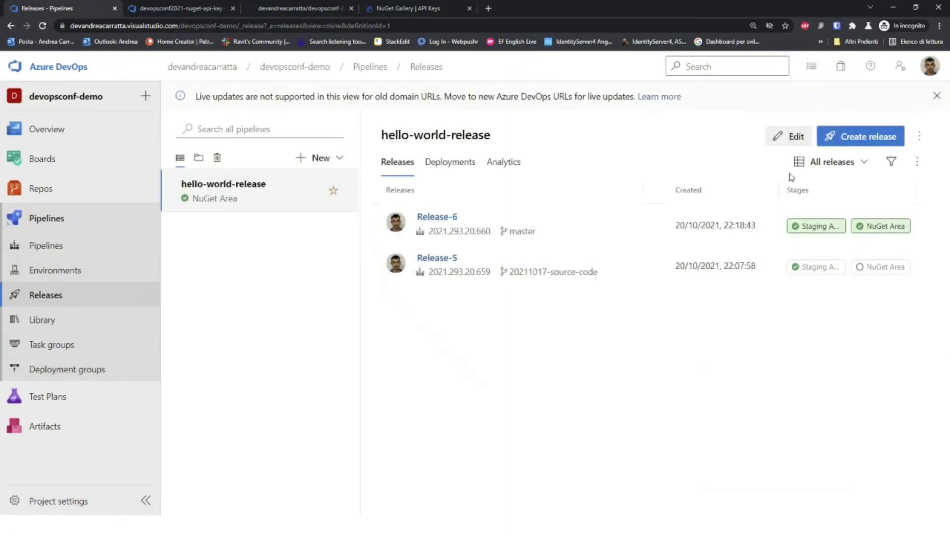
pyautogui.click(869, 137)
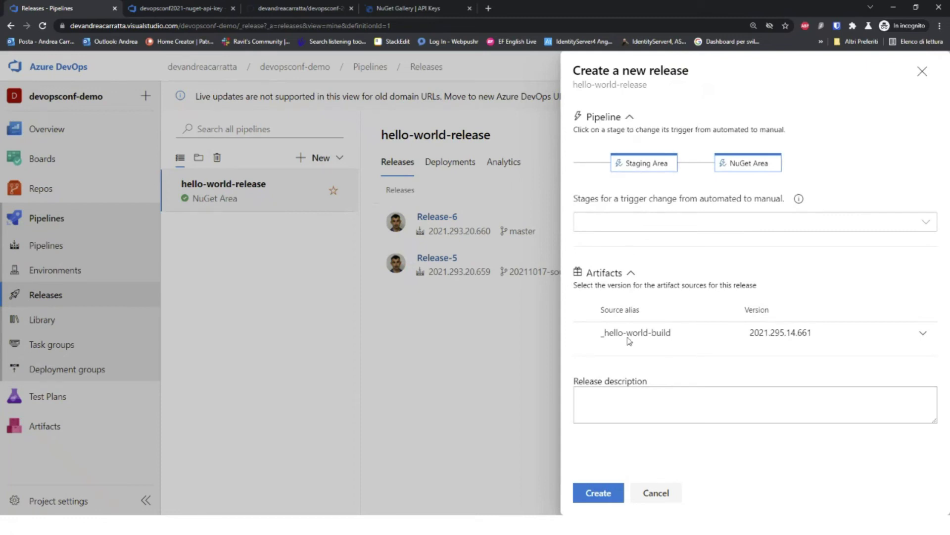
pyautogui.click(589, 497)
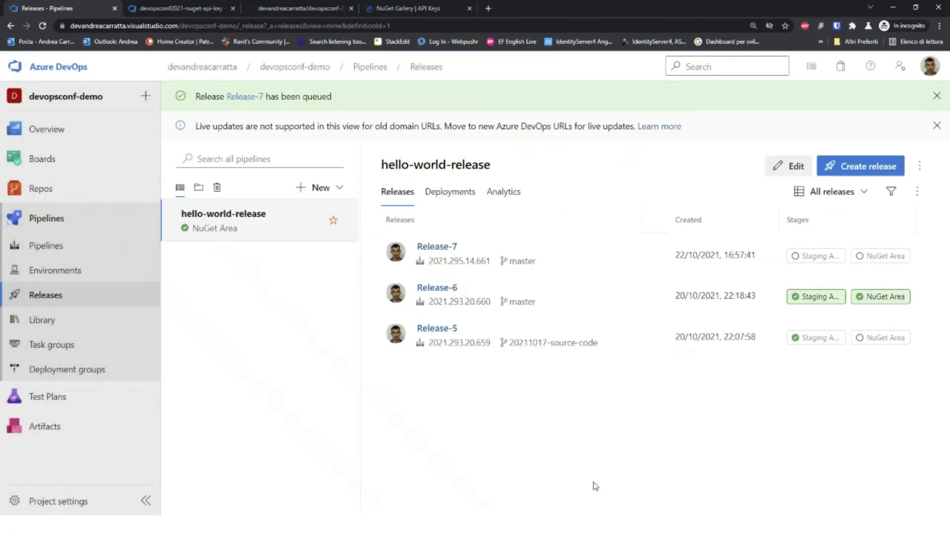
pyautogui.click(432, 249)
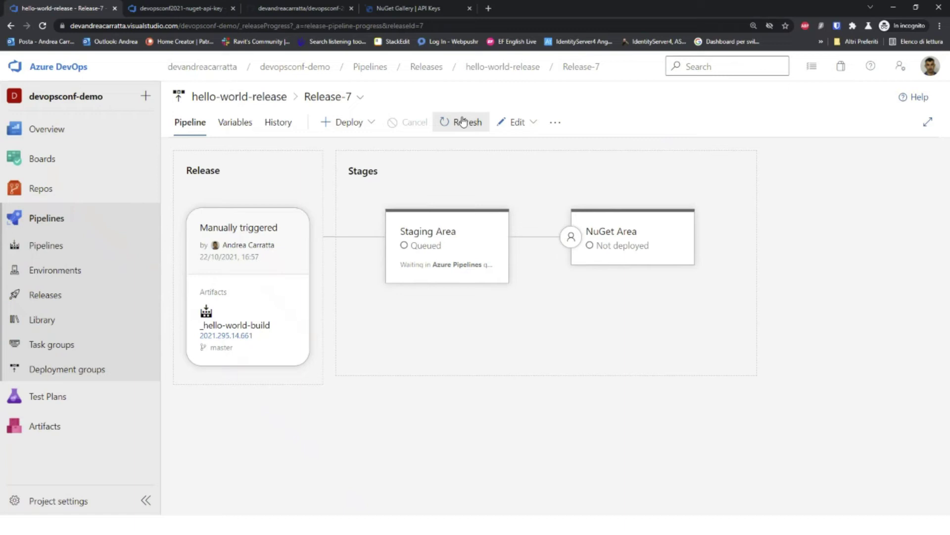
# Step: List DevAndreaCarratta.HelloWorld's versions in the Artifacts feed in a new tab, then return to Release-7
pyautogui.moveTo(41, 405)
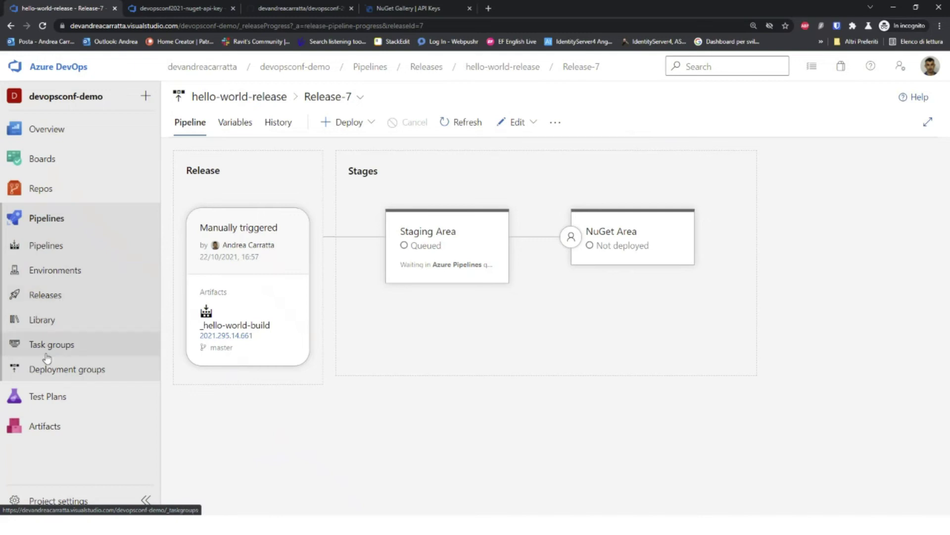
pyautogui.middleClick(37, 430)
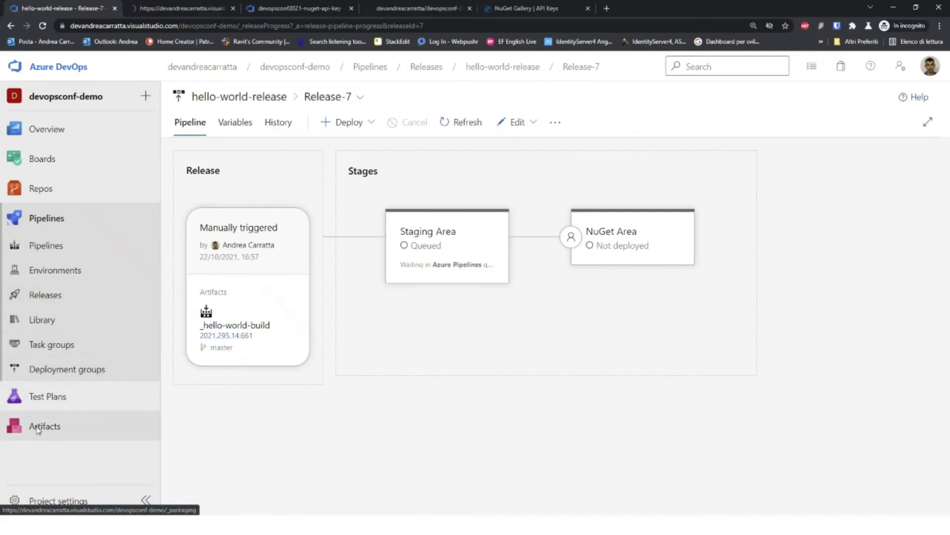
pyautogui.click(207, 9)
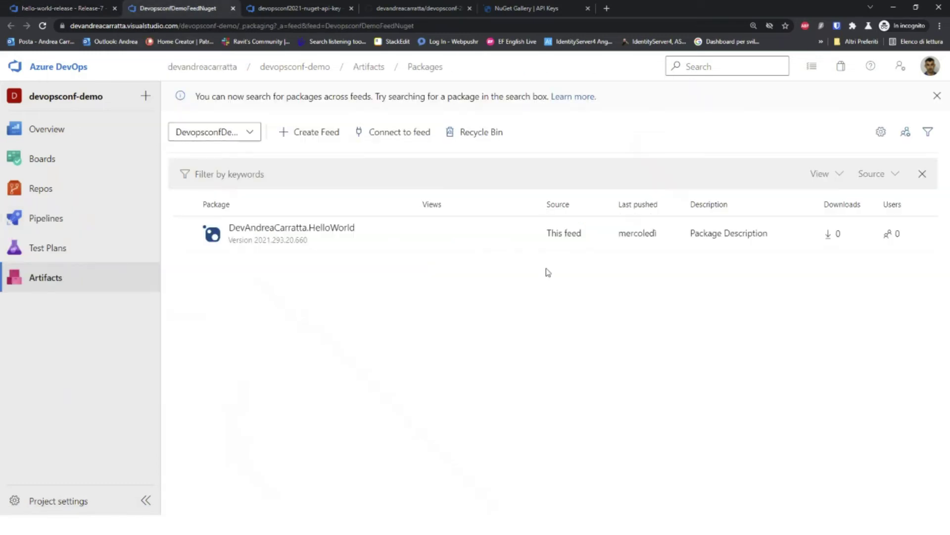
pyautogui.click(289, 238)
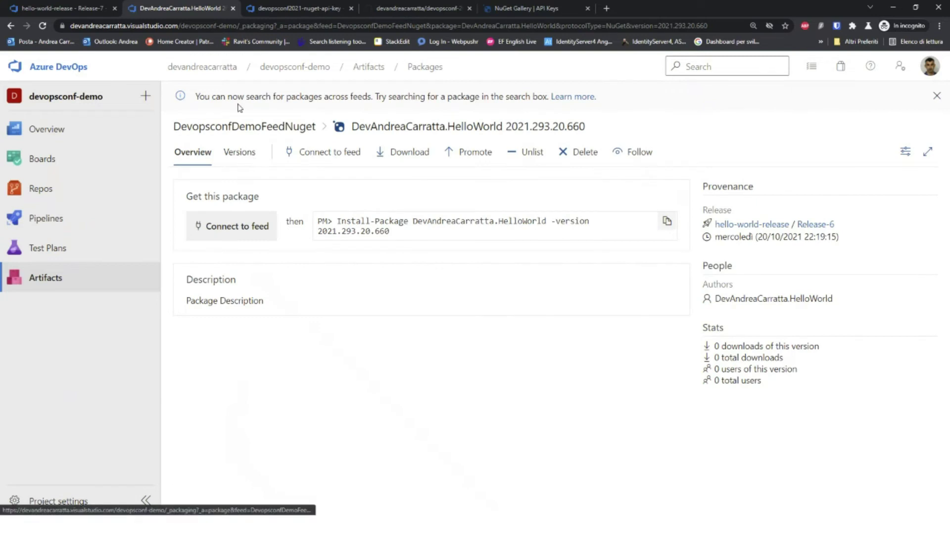
pyautogui.click(51, 284)
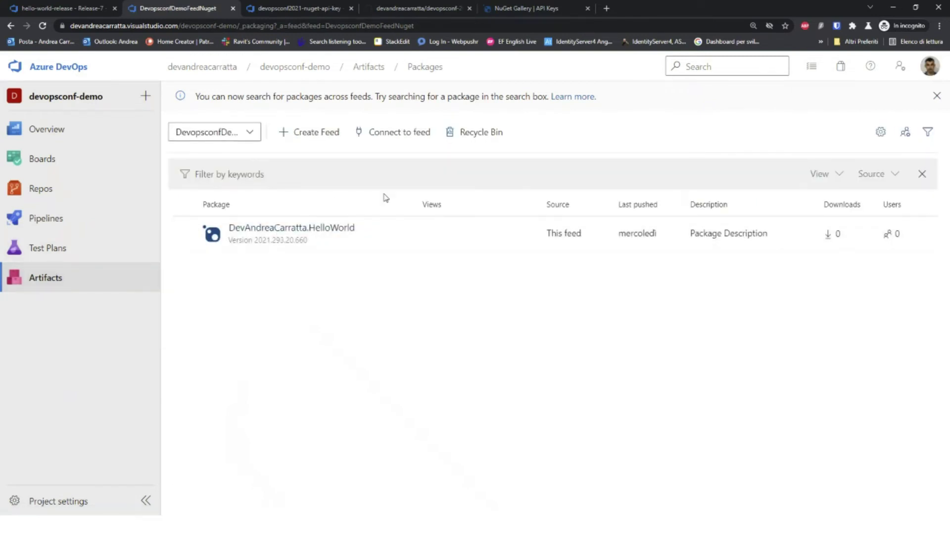
pyautogui.click(334, 230)
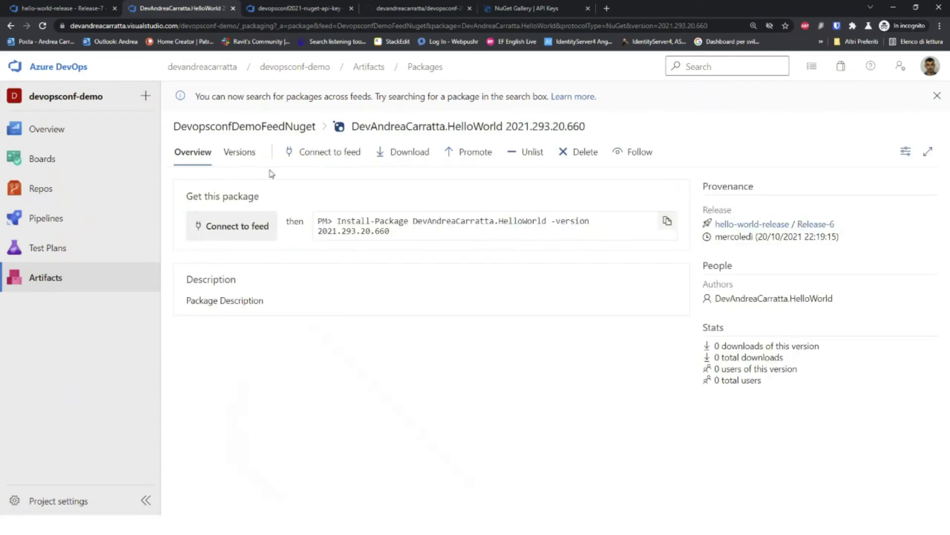
pyautogui.click(245, 155)
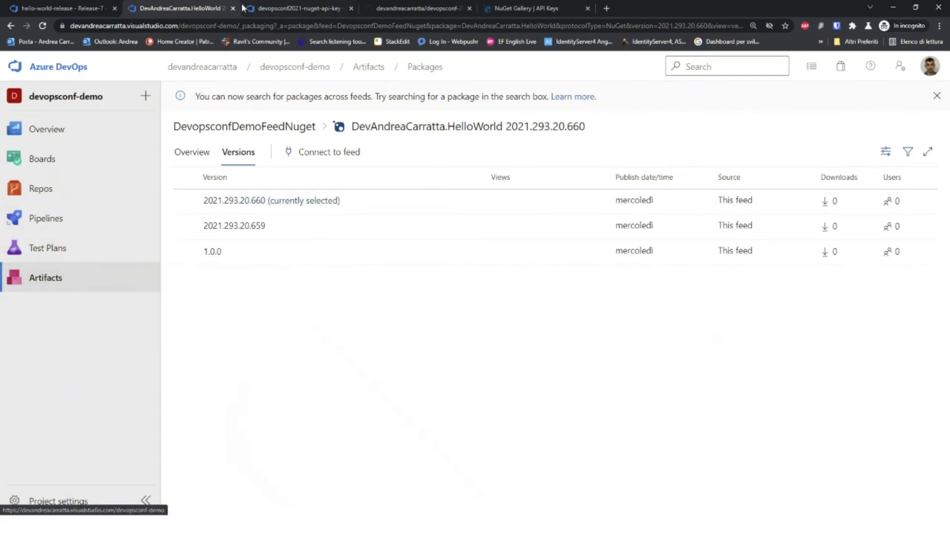
pyautogui.click(90, 9)
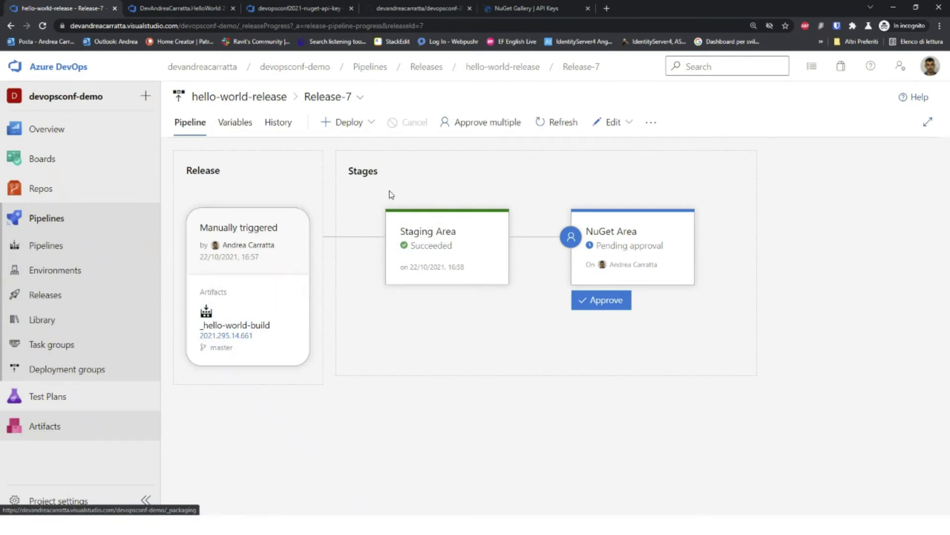
# Step: Select the newly published 2021.295.14.661 version in the DevAndreaCarratta.HelloWorld Versions list
pyautogui.moveTo(486, 249)
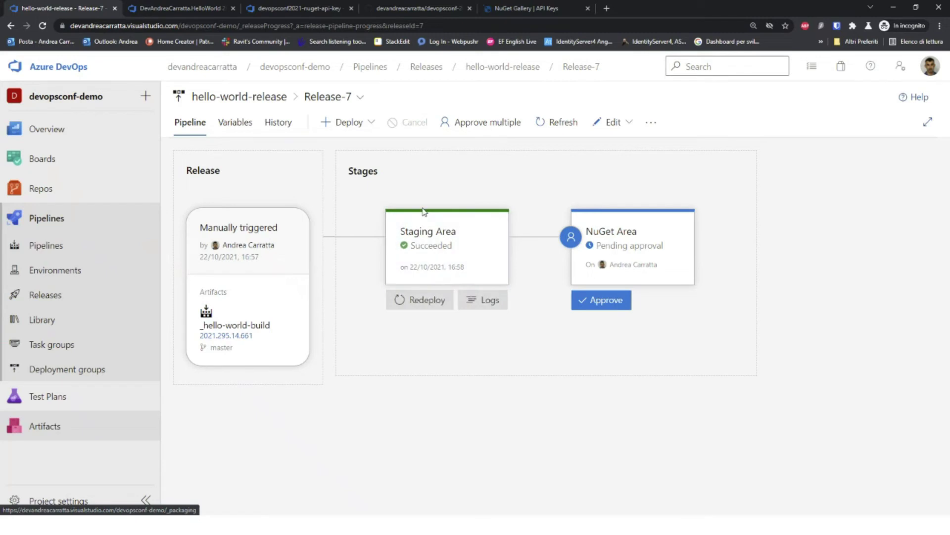
pyautogui.click(170, 5)
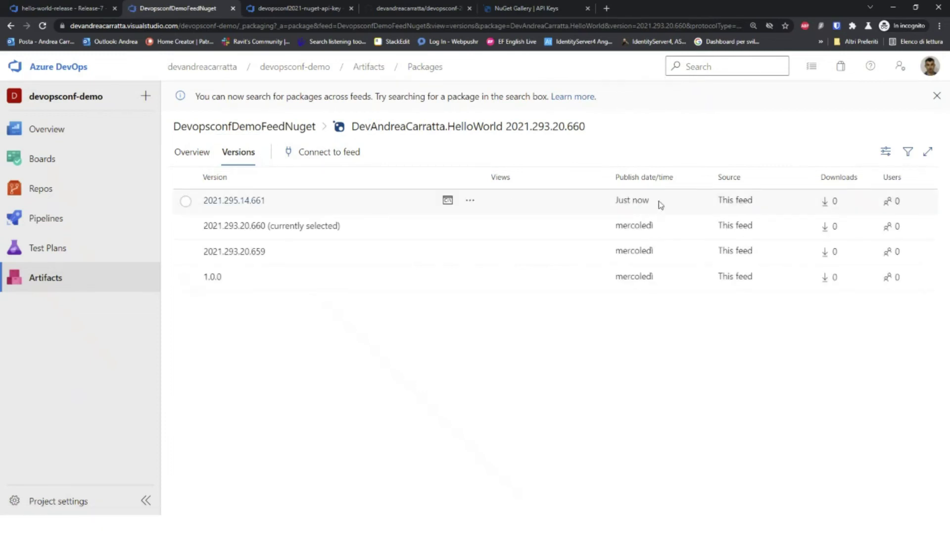
pyautogui.click(275, 204)
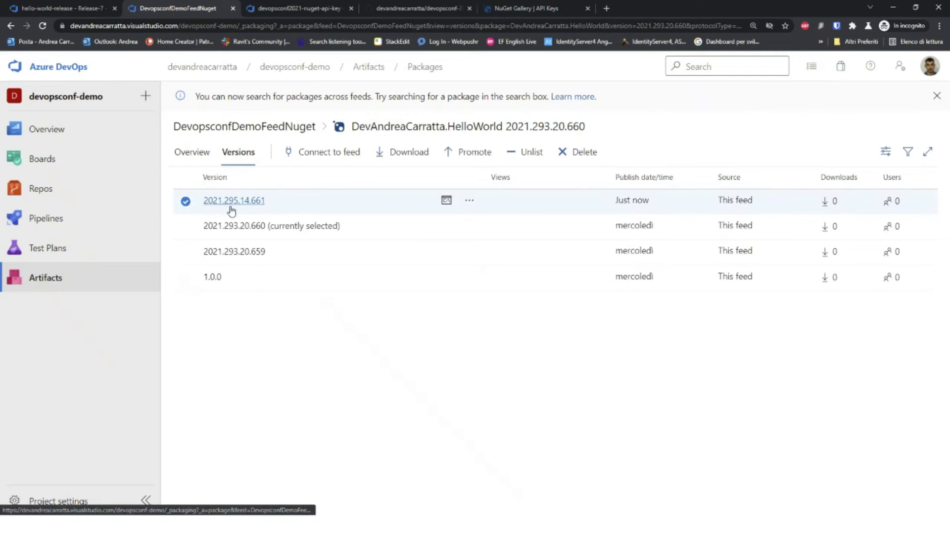
# Step: Switch to Visual Studio and pin Solution Explorer open
pyautogui.hotkey('alt', 'Tab')
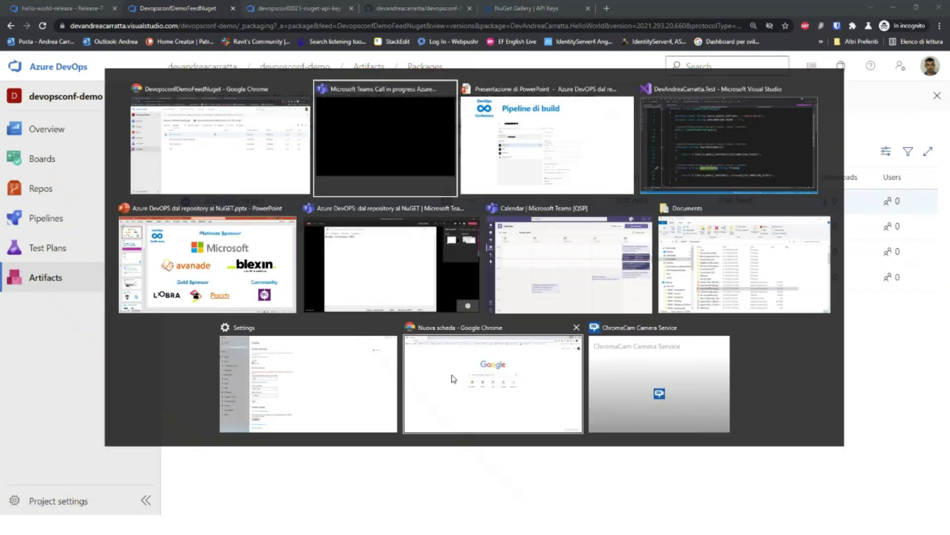
pyautogui.hotkey('alt', 'Tab')
pyautogui.hotkey('alt', 'Tab')
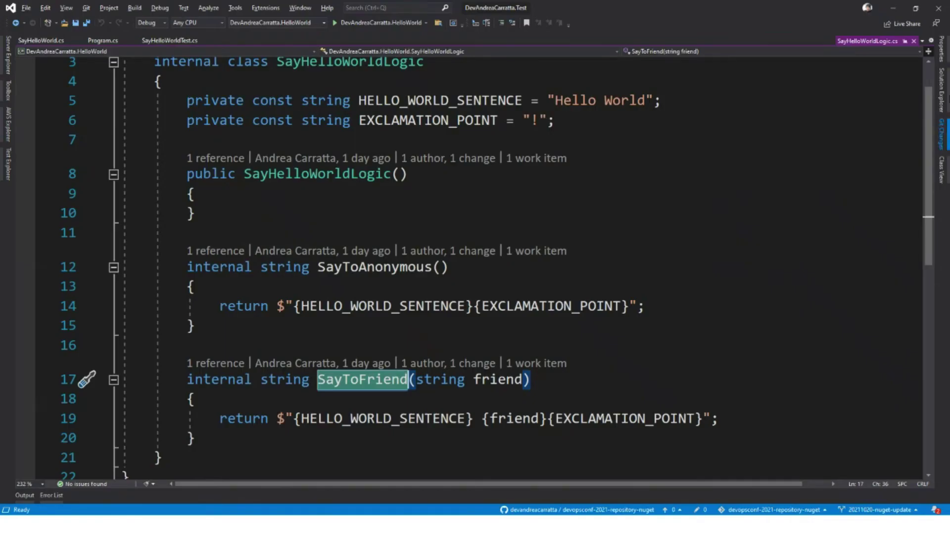
pyautogui.click(942, 89)
pyautogui.click(924, 41)
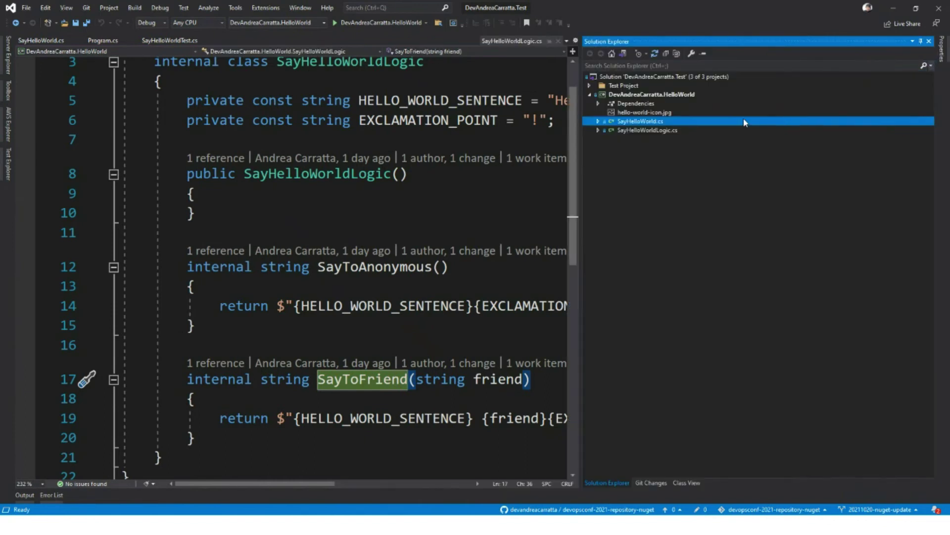
# Step: Expand Test Project and open Manage NuGet Packages for DevAndreaCarratta.Test.UnitTest
pyautogui.click(591, 94)
pyautogui.click(590, 86)
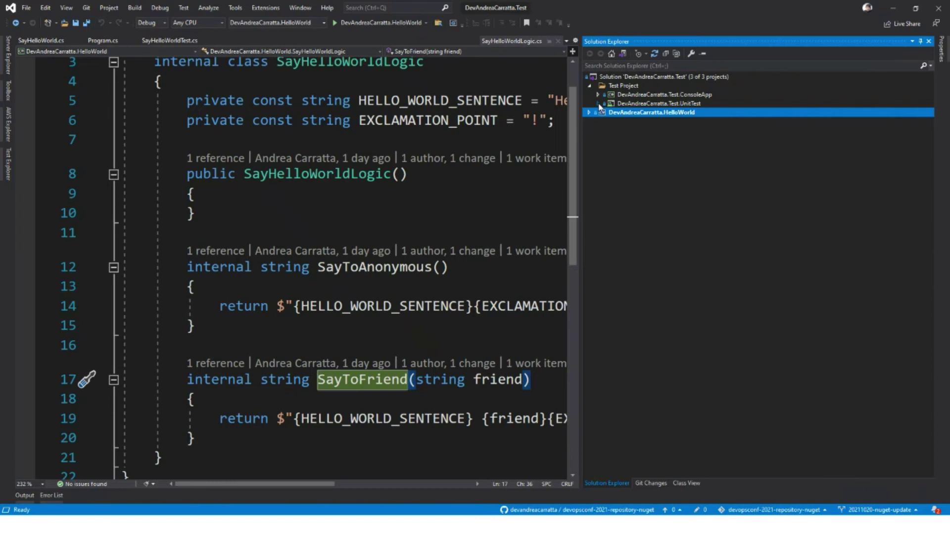
pyautogui.click(599, 104)
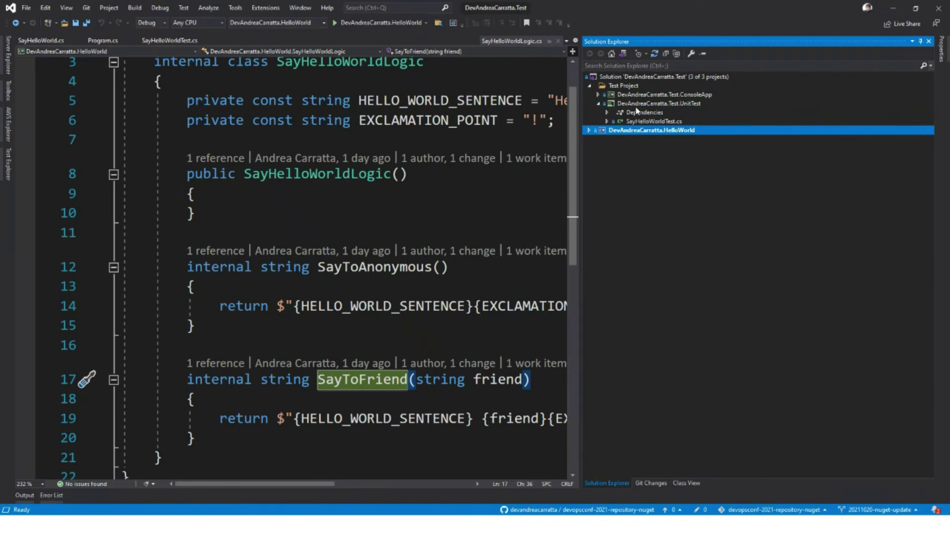
pyautogui.click(609, 112)
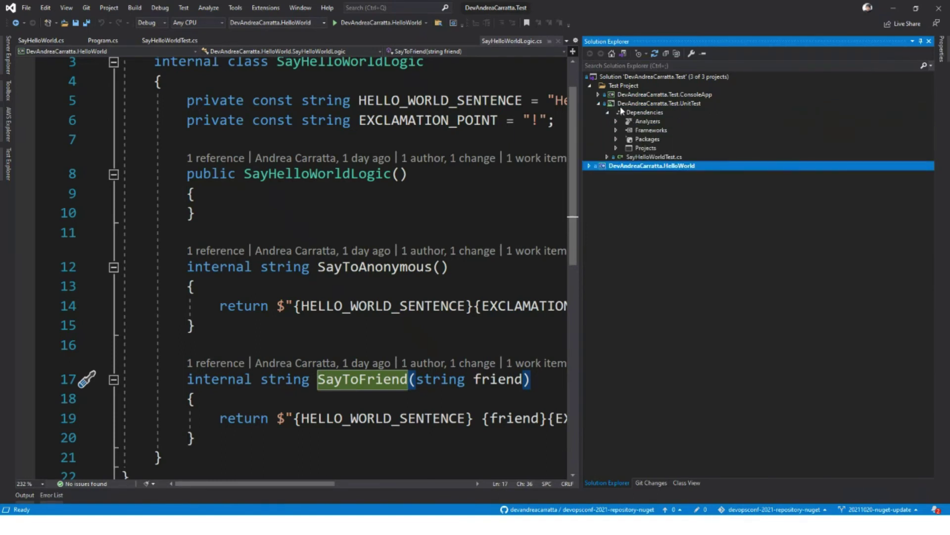
pyautogui.click(627, 104)
pyautogui.rightClick(627, 104)
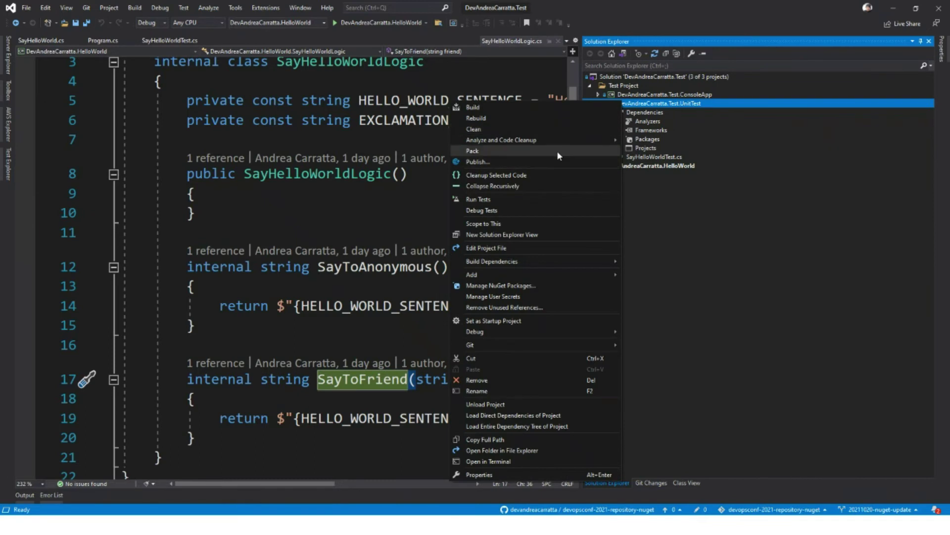
pyautogui.click(502, 285)
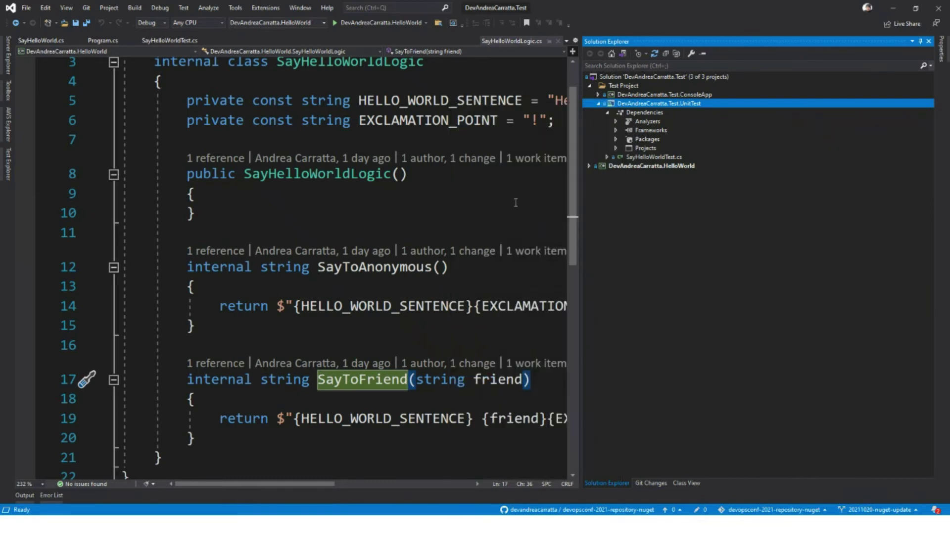
# Step: Set the package source to DevopsconfDemoFeedNuget and refresh the package list
pyautogui.click(547, 76)
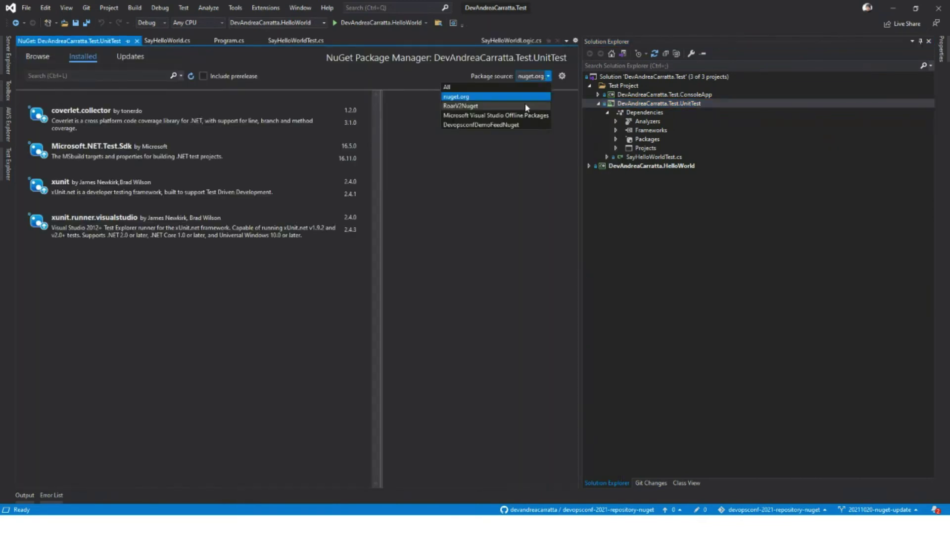
pyautogui.click(512, 125)
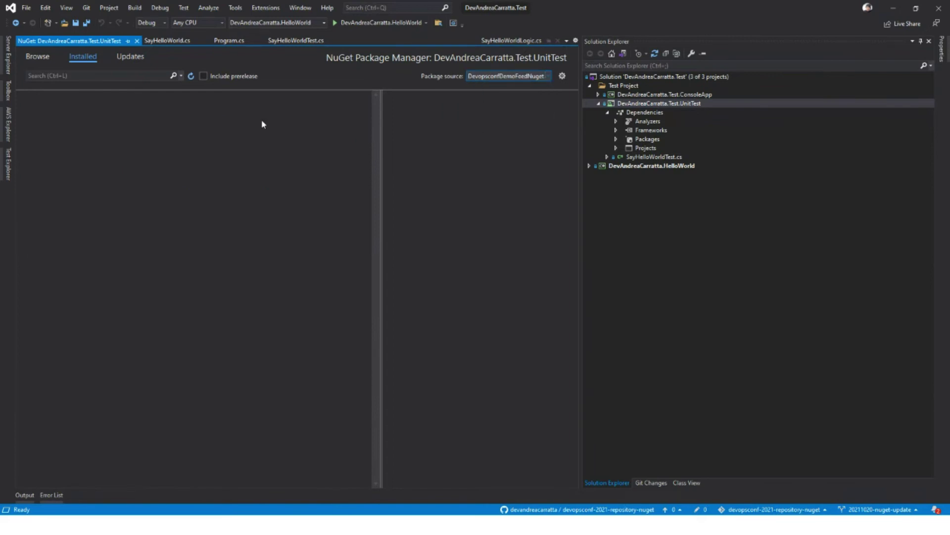
pyautogui.click(191, 76)
# Step: Install DevAndreaCarratta.HelloWorld 2021.295.14.661 from Browse, then expand the ConsoleApp project
pyautogui.click(37, 57)
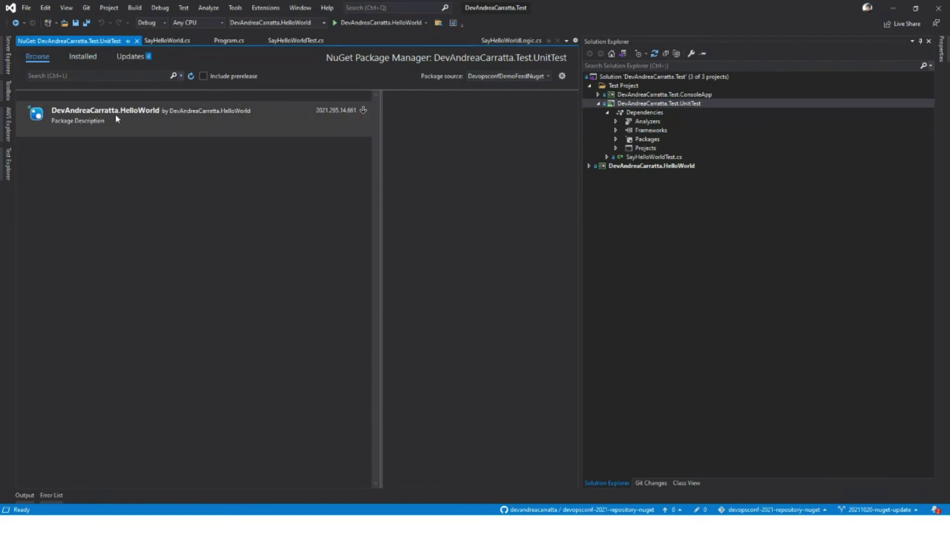
pyautogui.click(116, 118)
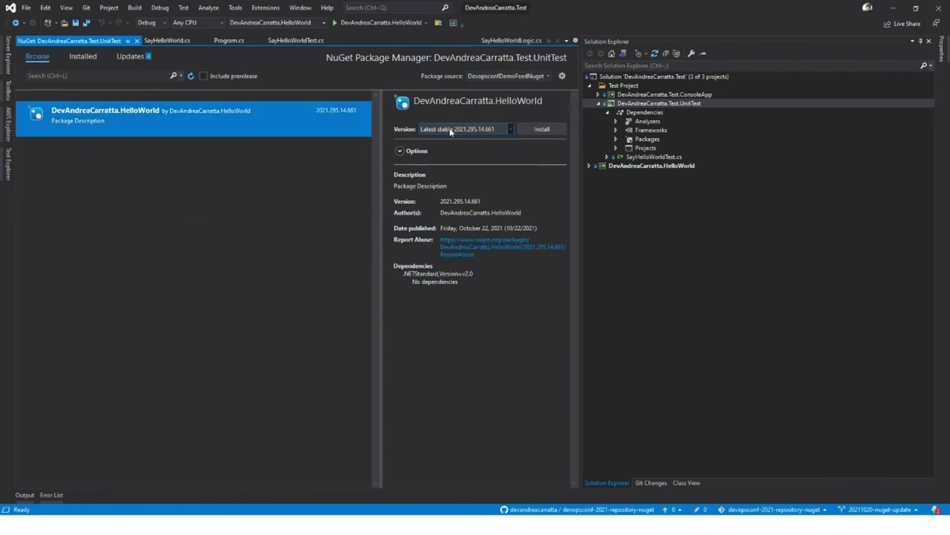
pyautogui.click(552, 135)
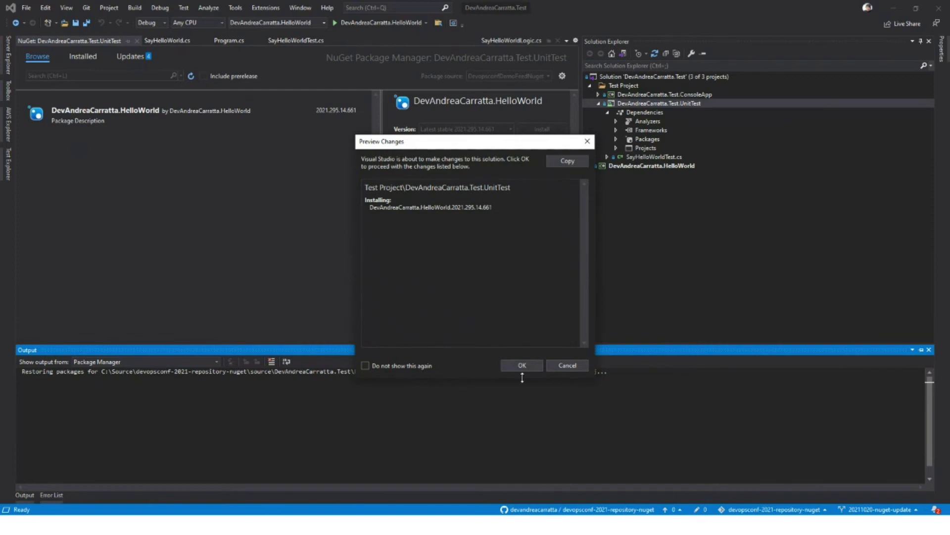
pyautogui.click(521, 366)
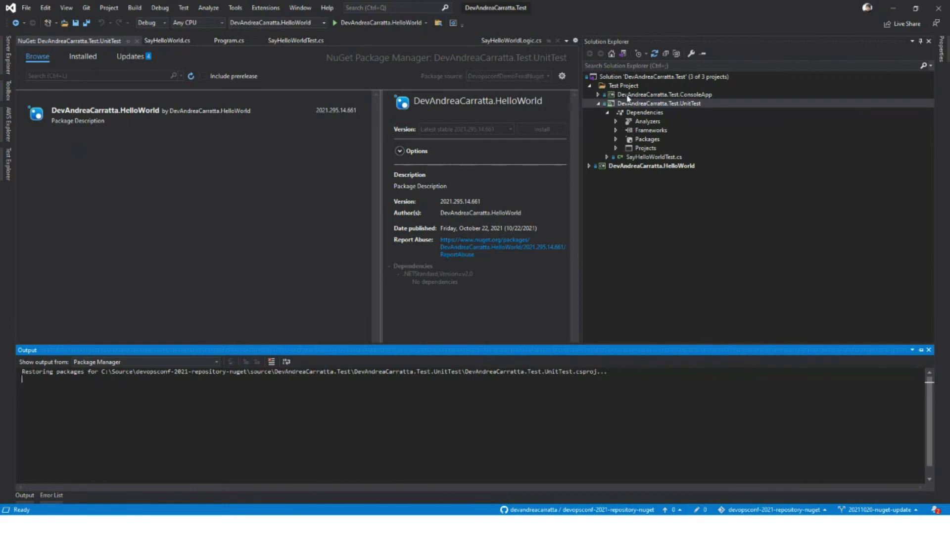
pyautogui.click(628, 96)
pyautogui.click(598, 95)
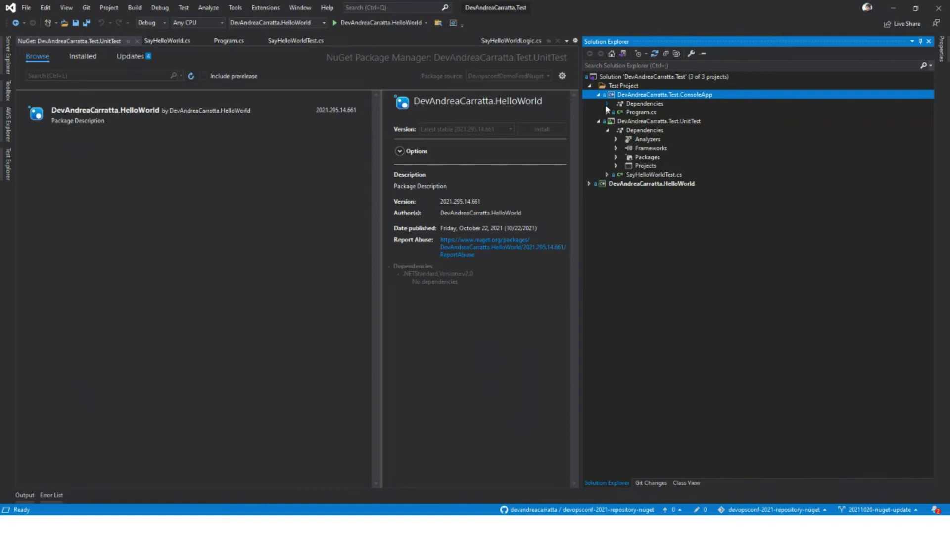
# Step: Add the DevAndreaCarratta.HelloWorld NuGet package to DevAndreaCarratta.Test.ConsoleApp and open its Program.cs
pyautogui.rightClick(661, 95)
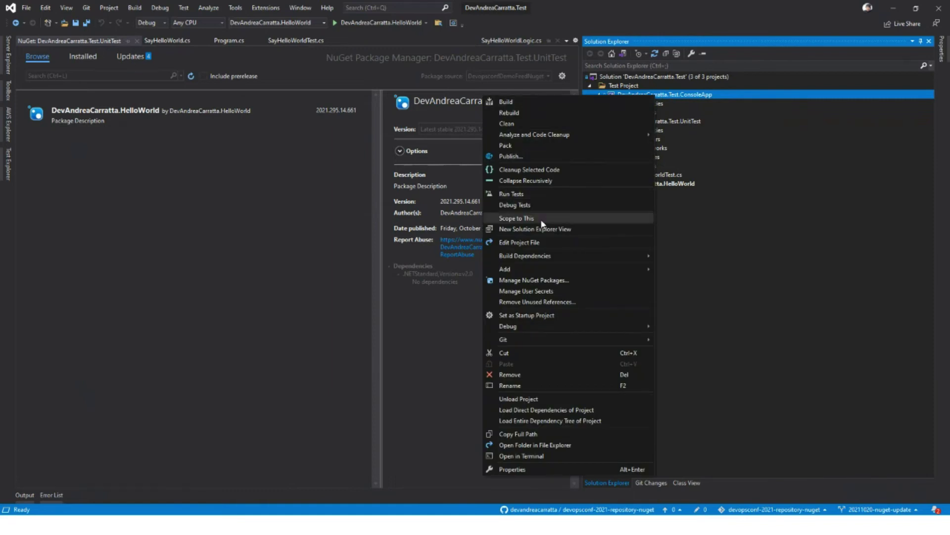
pyautogui.click(535, 280)
pyautogui.click(242, 114)
pyautogui.click(536, 127)
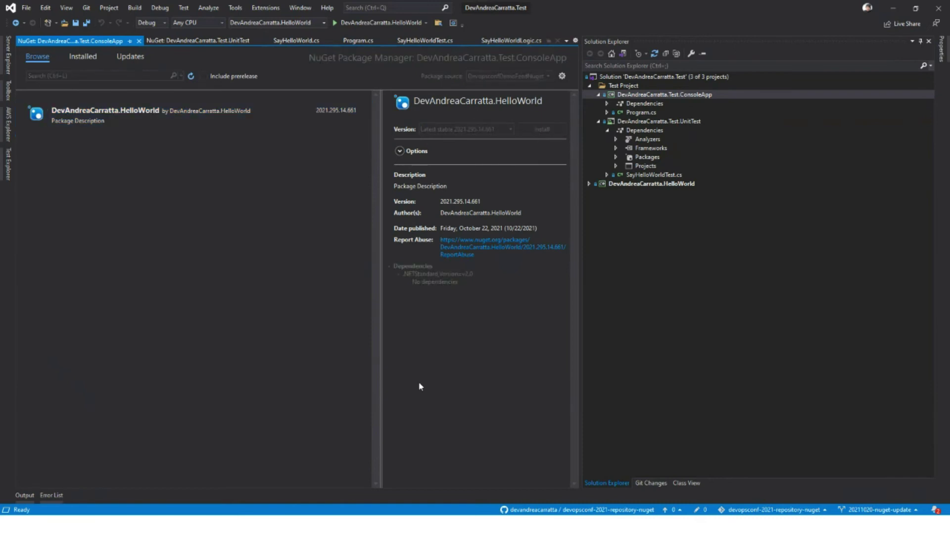
pyautogui.click(642, 115)
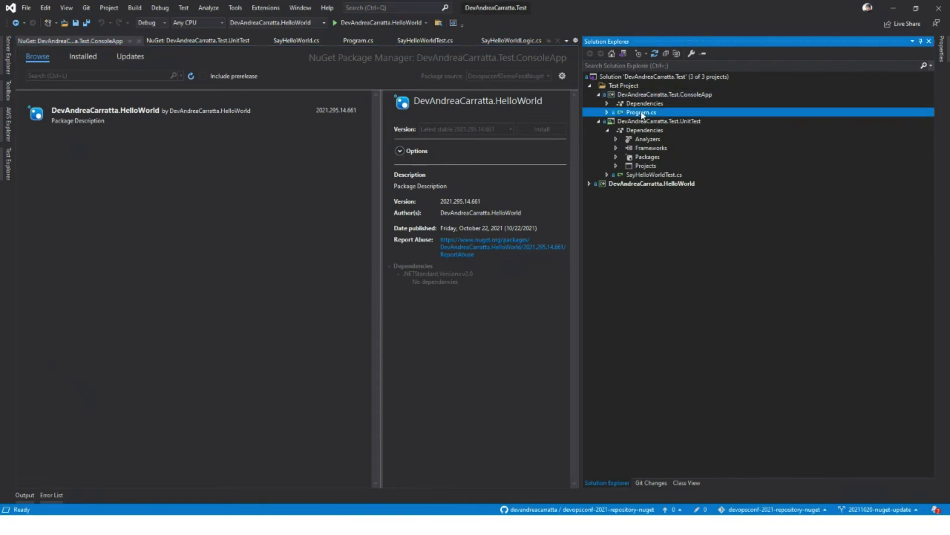
pyautogui.doubleClick(642, 112)
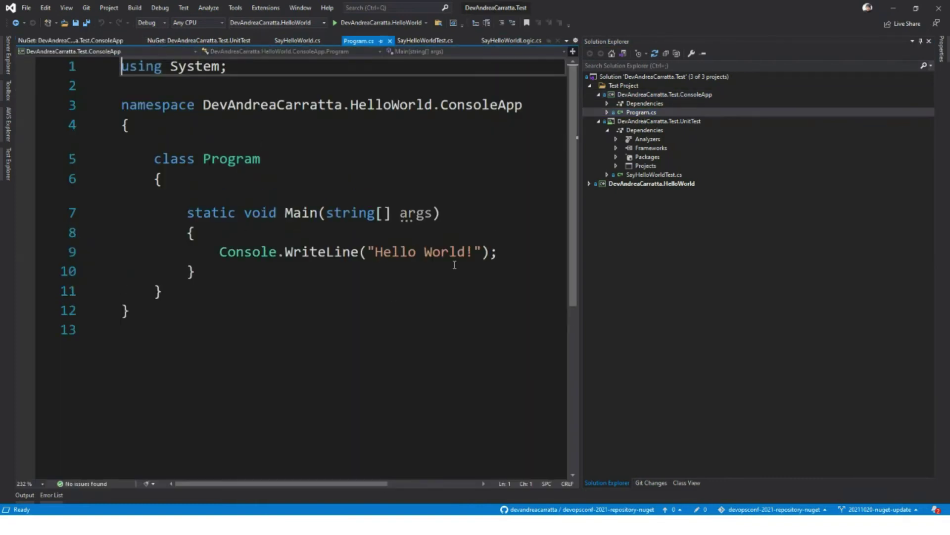
# Step: Clear the Console.WriteLine line from Main and confirm the HelloWorld package installation in Preview Changes
pyautogui.moveTo(505, 244); pyautogui.dragTo(215, 256)
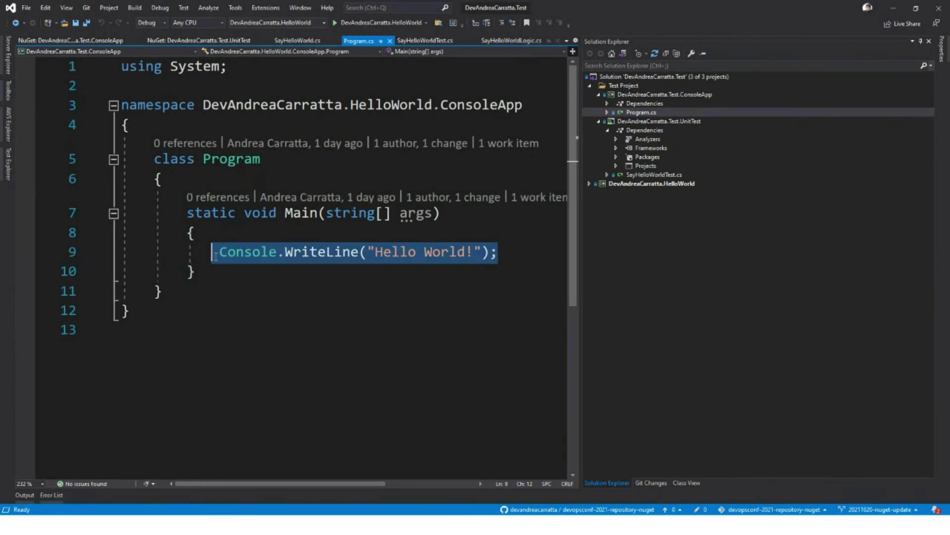
pyautogui.write('DevAndreaCarratta.')
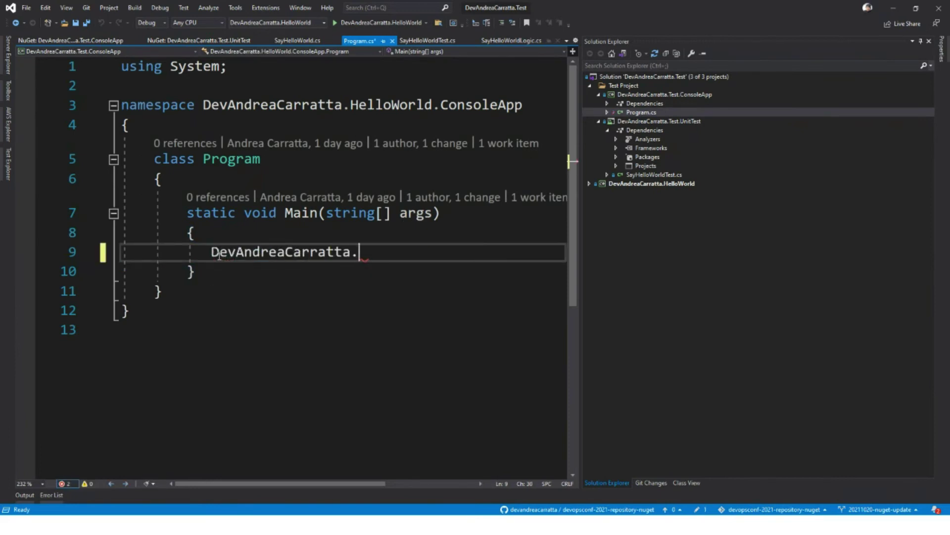
pyautogui.write('HelloWorld.')
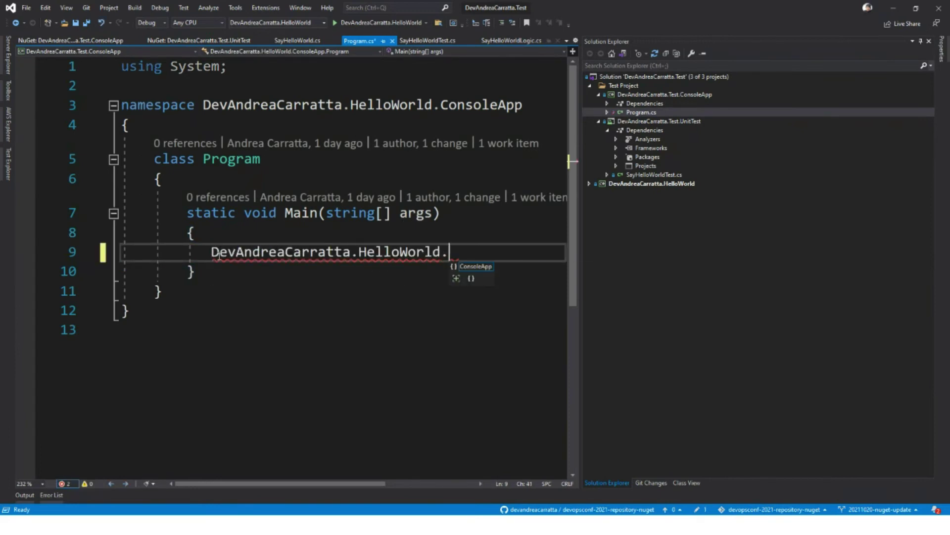
pyautogui.press('BackSpace')
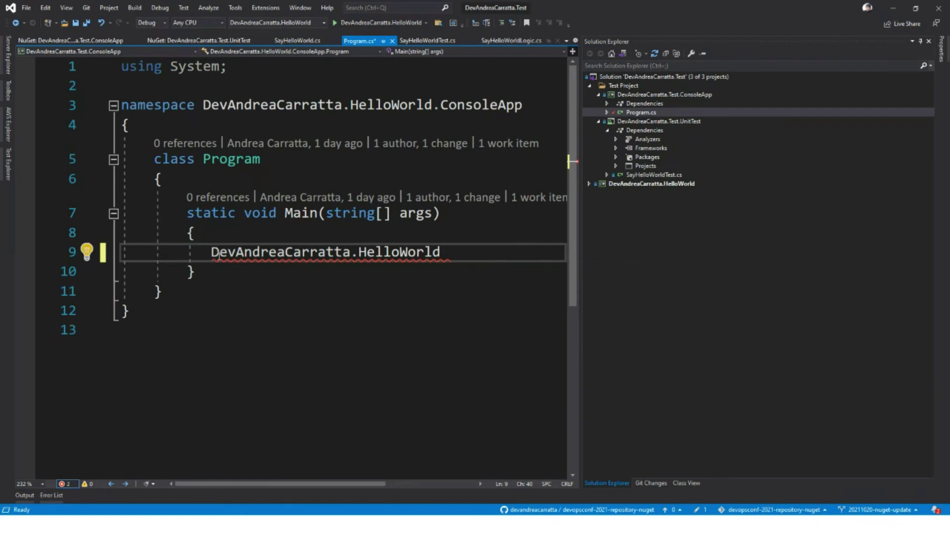
pyautogui.hotkey('ctrl', 'BackSpace')
pyautogui.hotkey('ctrl', 'BackSpace')
pyautogui.hotkey('ctrl', 'BackSpace')
pyautogui.hotkey('ctrl', 'BackSpace')
pyautogui.hotkey('ctrl', 'BackSpace')
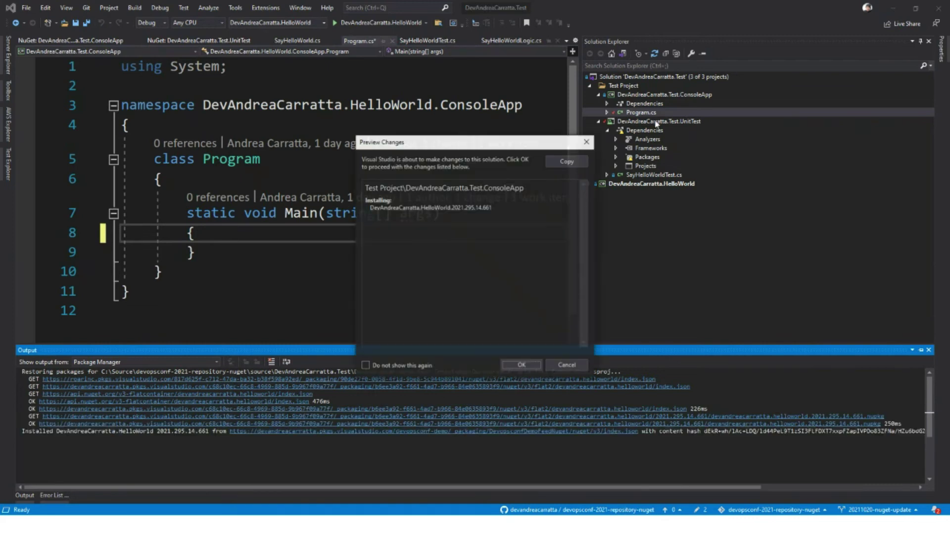
pyautogui.click(514, 368)
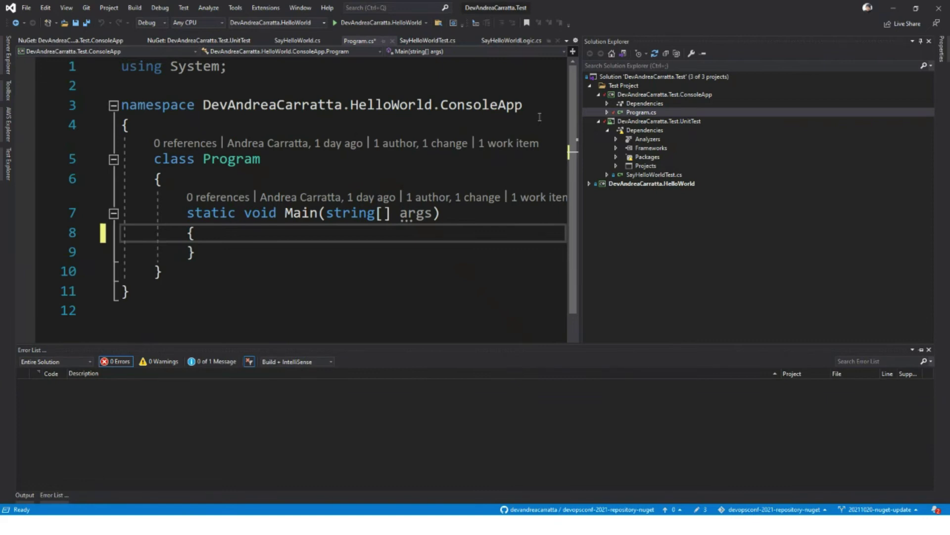
# Step: Undo the pending changes to the UnitTest project file in Git Changes and confirm with Yes
pyautogui.rightClick(605, 123)
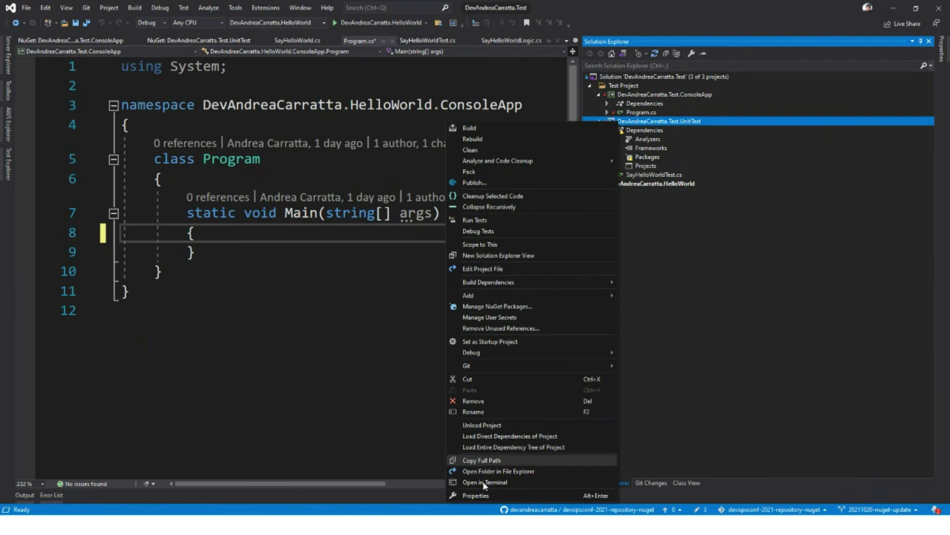
pyautogui.click(699, 510)
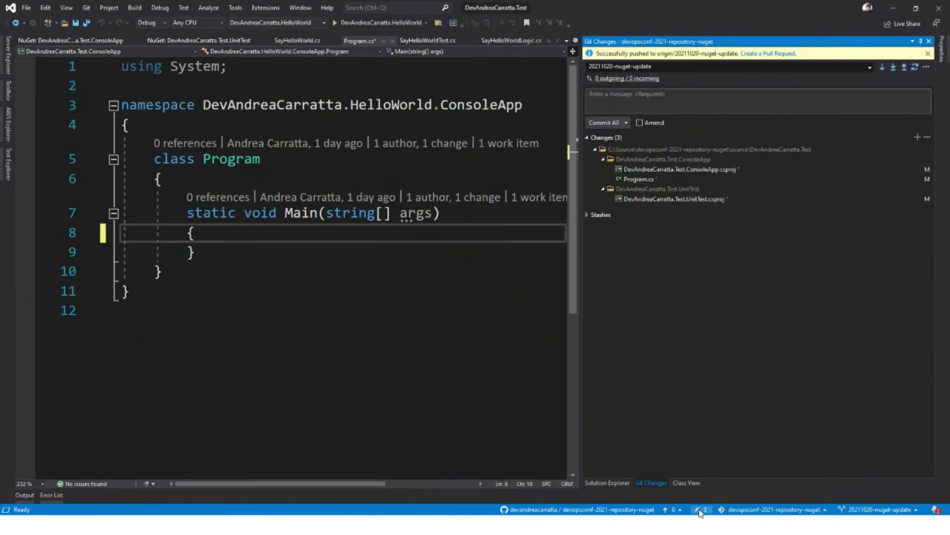
pyautogui.click(639, 199)
pyautogui.rightClick(638, 198)
pyautogui.click(605, 227)
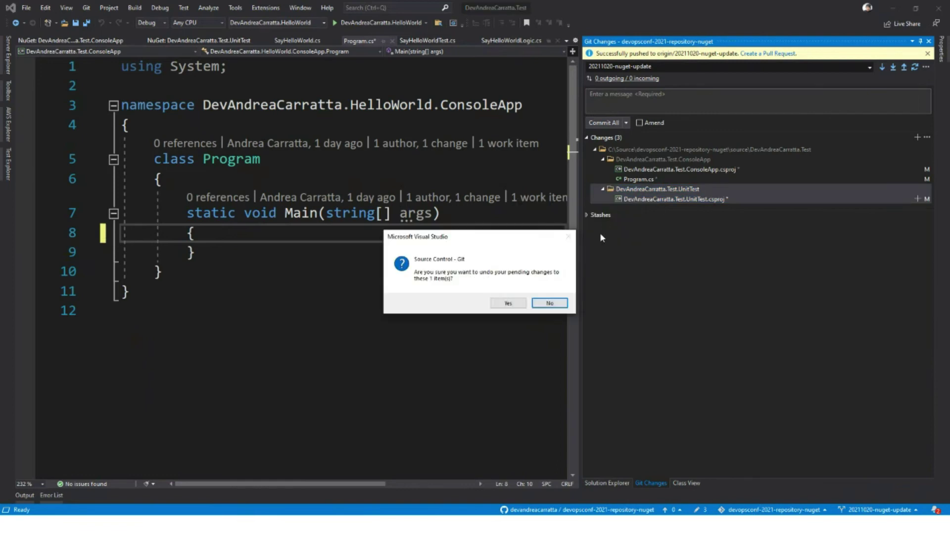
pyautogui.click(506, 302)
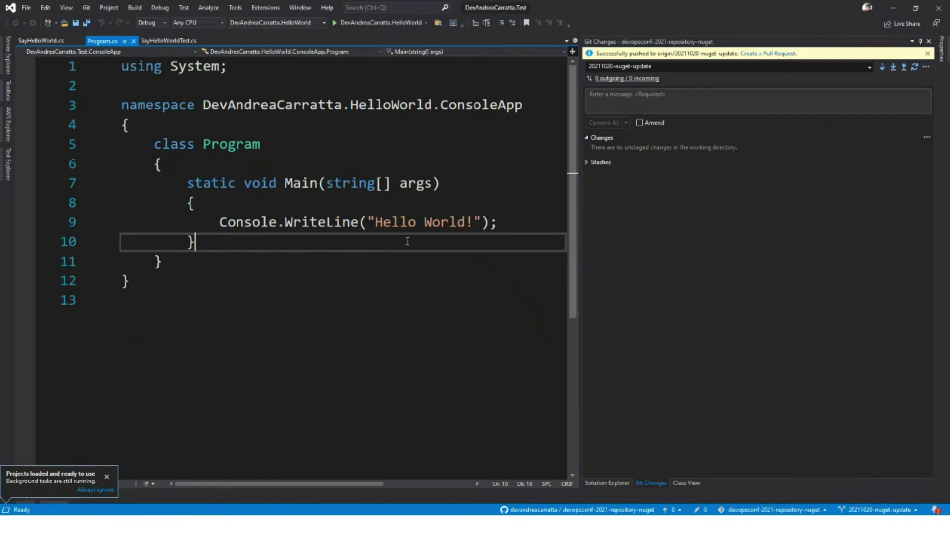
# Step: Add a blank line after the Hello World statement and inspect the ConsoleApp's Microsoft.NETCore.App framework dependencies
pyautogui.click(608, 483)
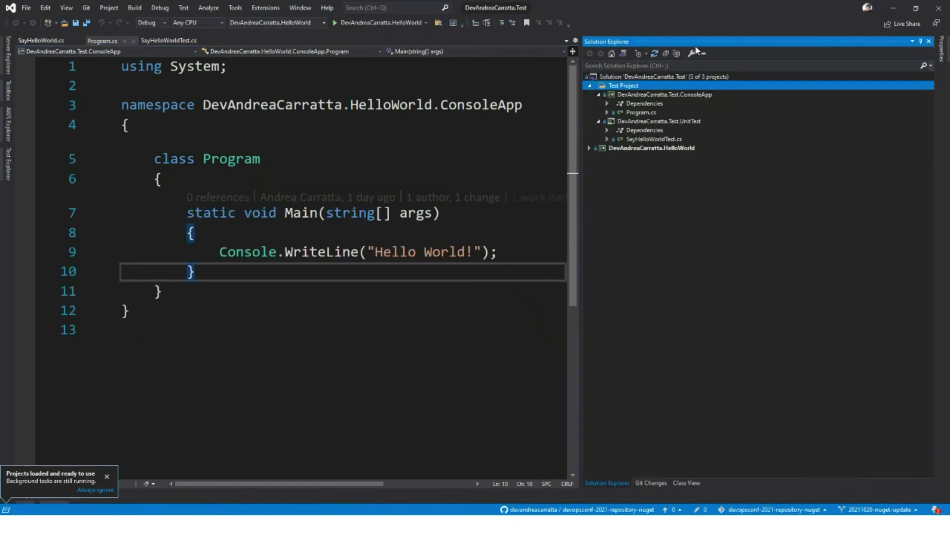
pyautogui.click(518, 250)
pyautogui.press('Return')
pyautogui.press('Return')
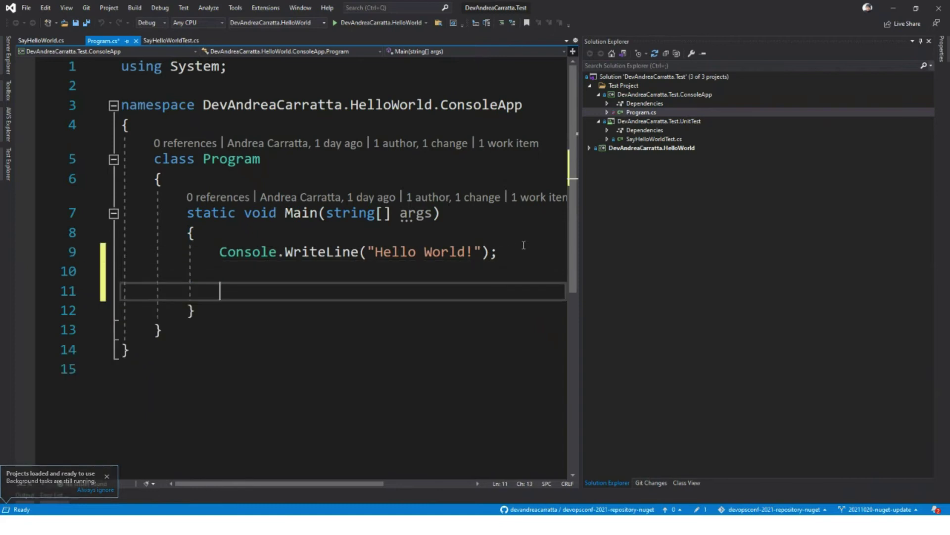
pyautogui.click(607, 104)
pyautogui.click(616, 113)
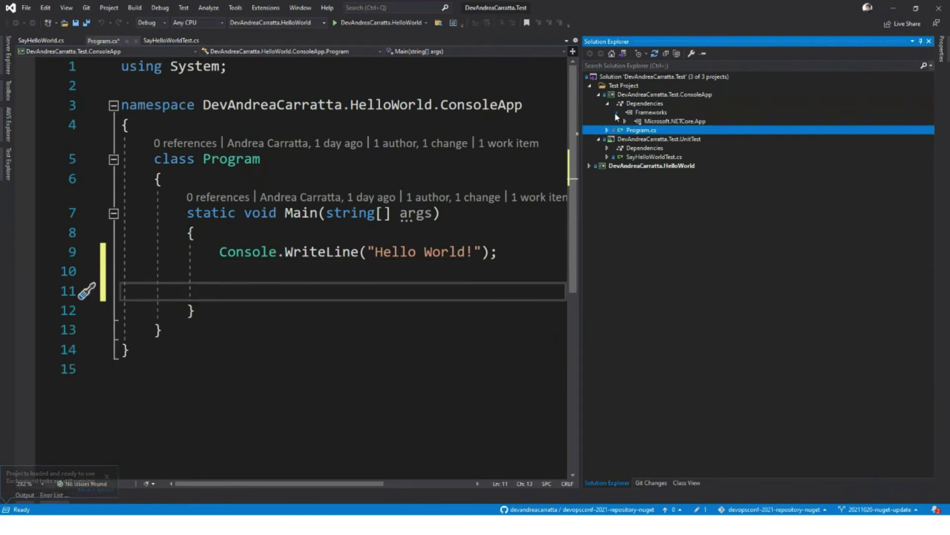
pyautogui.click(625, 119)
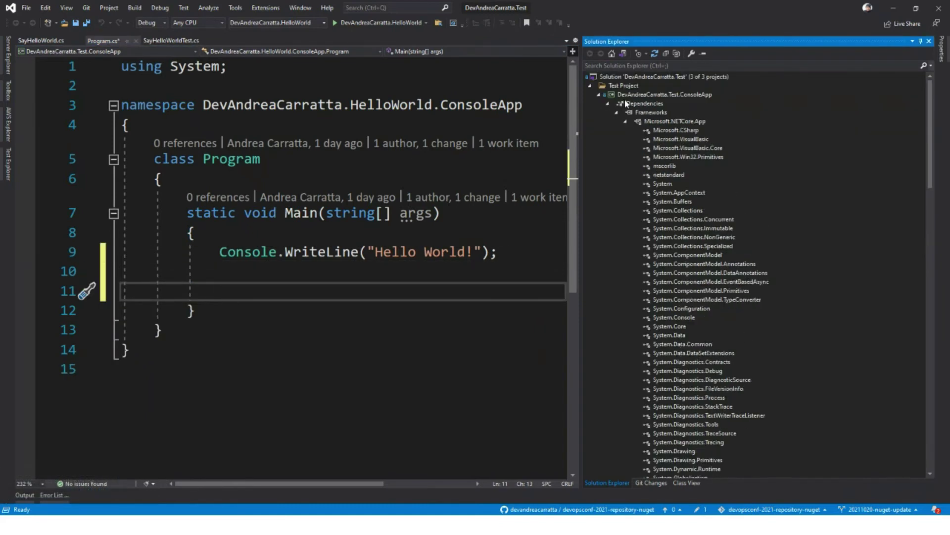
pyautogui.click(607, 104)
# Step: Install DevAndreaCarratta.HelloWorld 2021.295.14.661 into the ConsoleApp project and return to Program.cs
pyautogui.rightClick(660, 96)
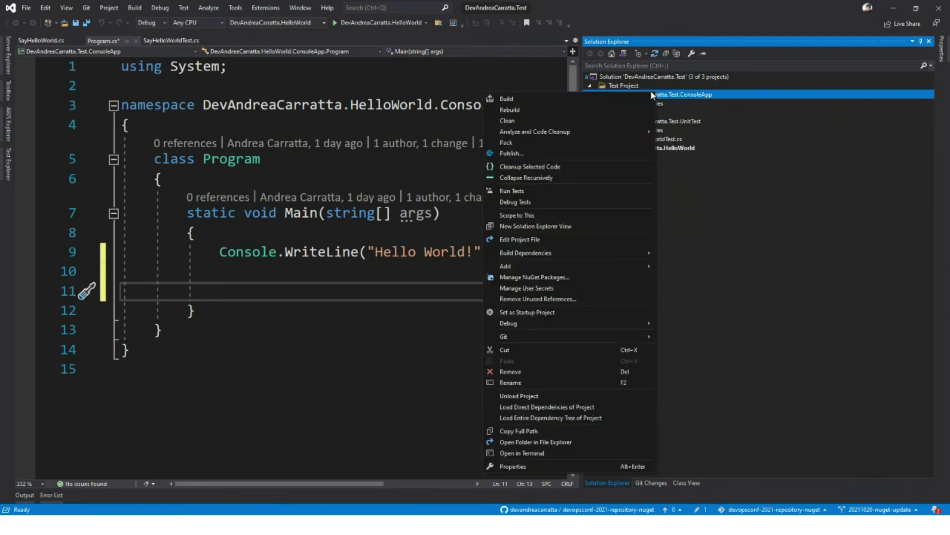
pyautogui.click(538, 278)
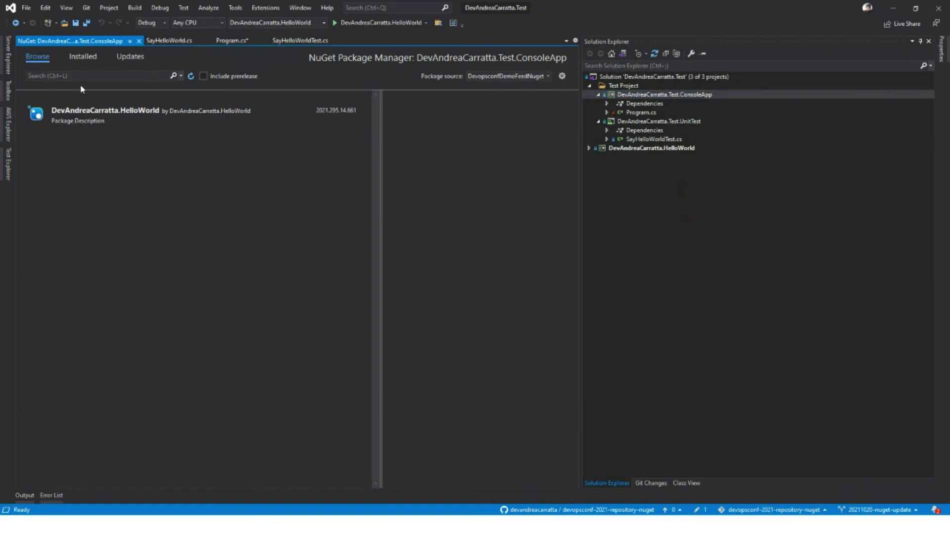
pyautogui.click(132, 120)
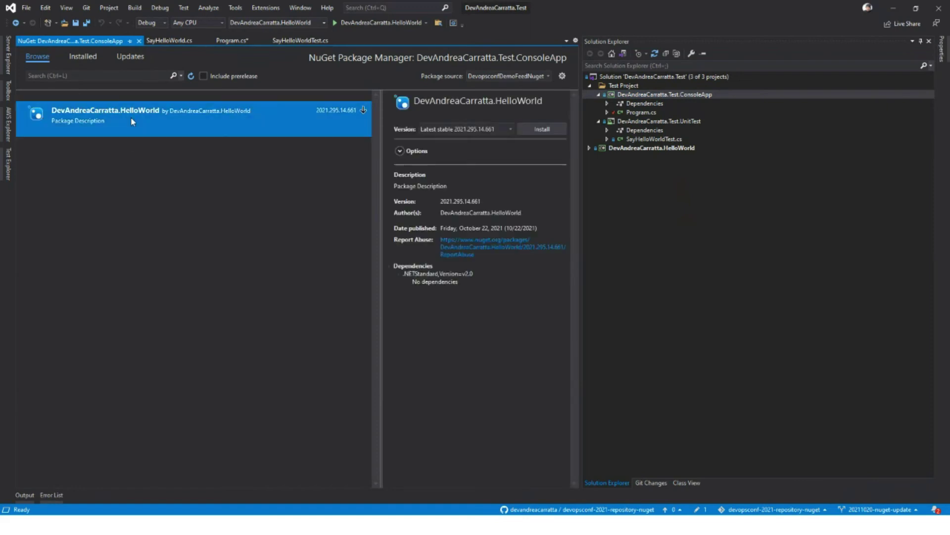
pyautogui.click(554, 129)
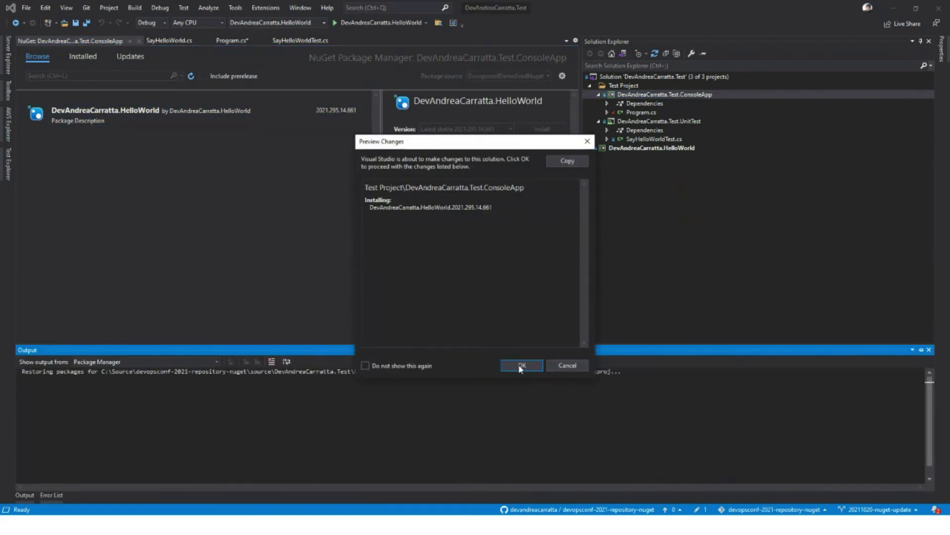
pyautogui.click(520, 366)
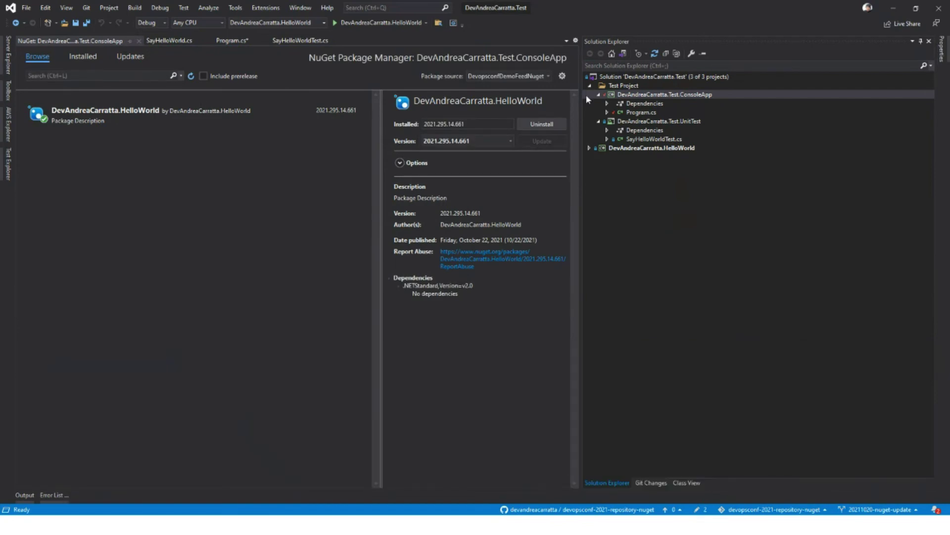
pyautogui.click(219, 42)
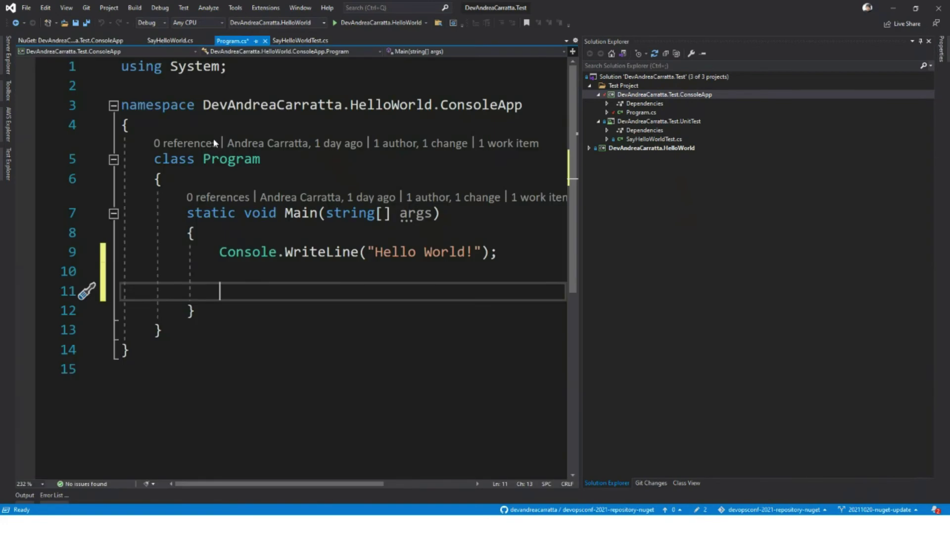
# Step: Declare a DevAndreaCarratta.HelloWorld.SayHelloWorld variable named say, initialized with new()
pyautogui.write('devAndreaCarratta.')
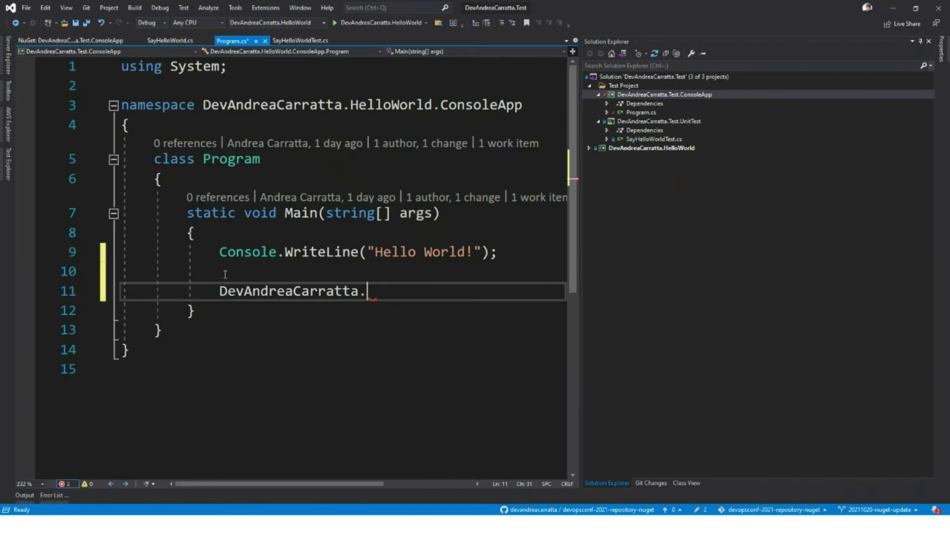
pyautogui.press('Tab')
pyautogui.write('.')
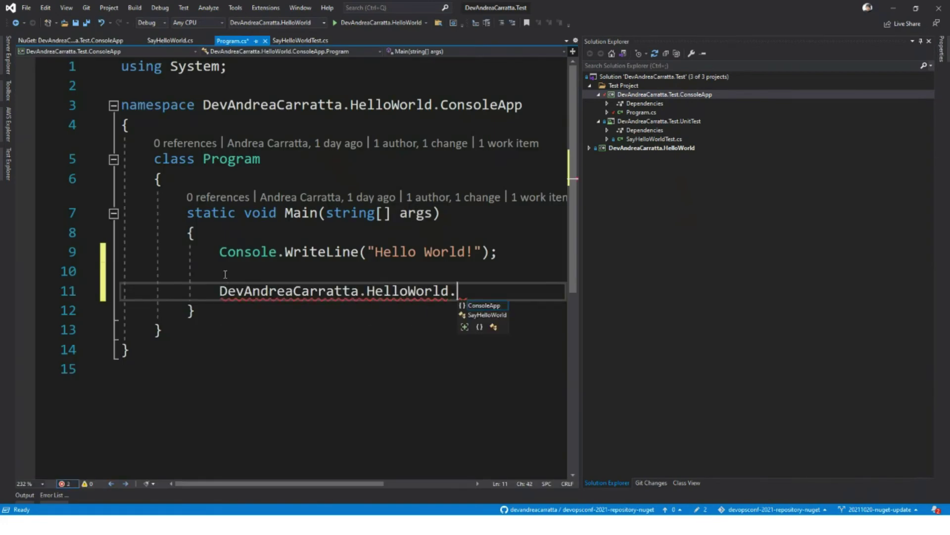
pyautogui.press('Escape')
pyautogui.write('SayHelloWorld')
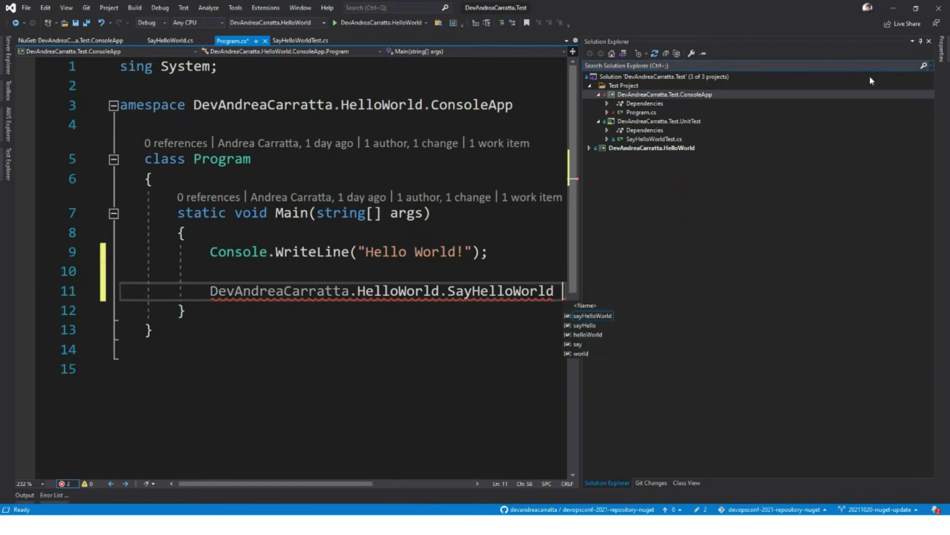
pyautogui.click(921, 41)
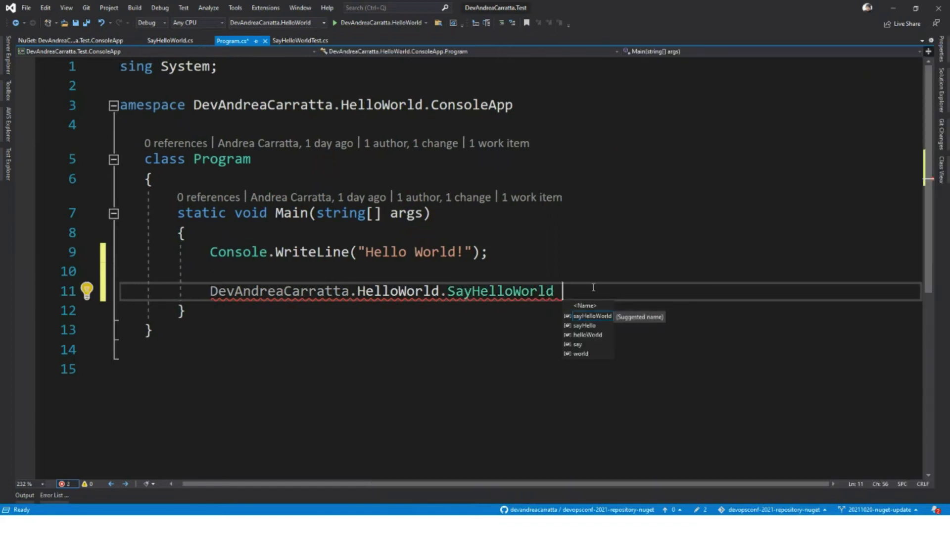
pyautogui.doubleClick(581, 343)
pyautogui.write('= ne')
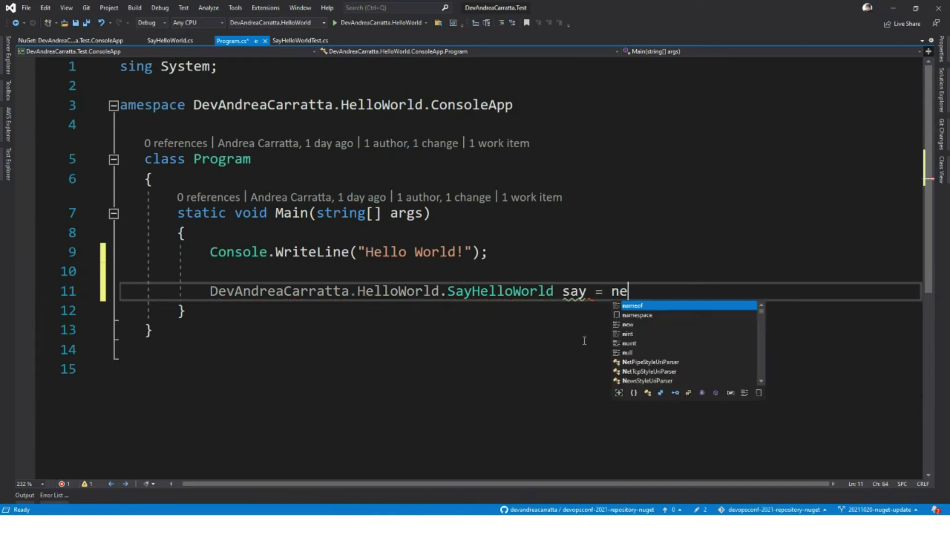
pyautogui.write('w ();')
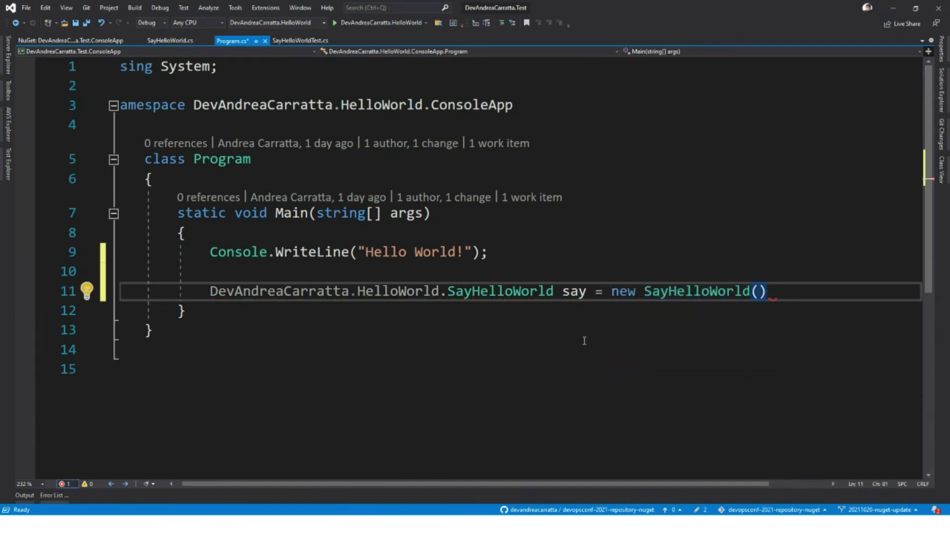
pyautogui.press('Return')
# Step: Add var a = say.SayToAnonymous(); and duplicate that line directly below it
pyautogui.write('say.')
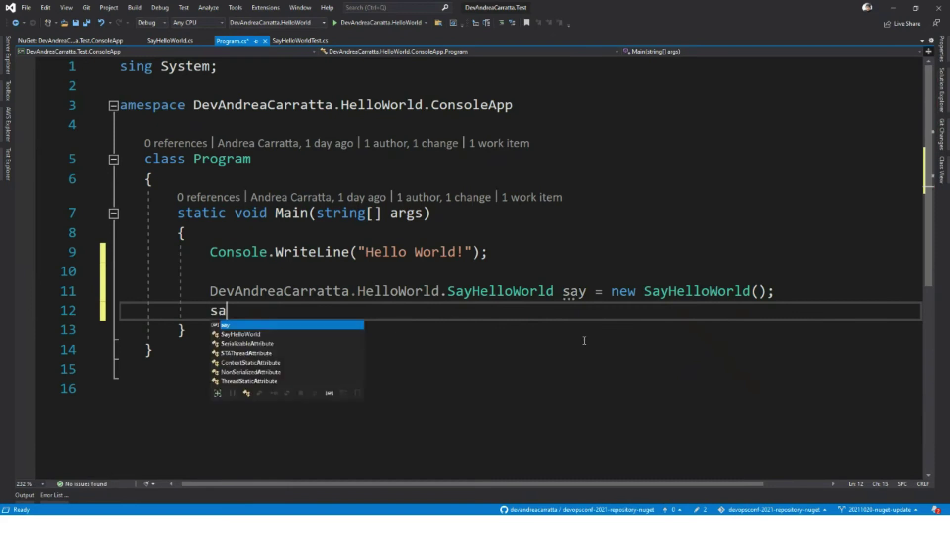
pyautogui.press('Down')
pyautogui.press('Down')
pyautogui.press('Down')
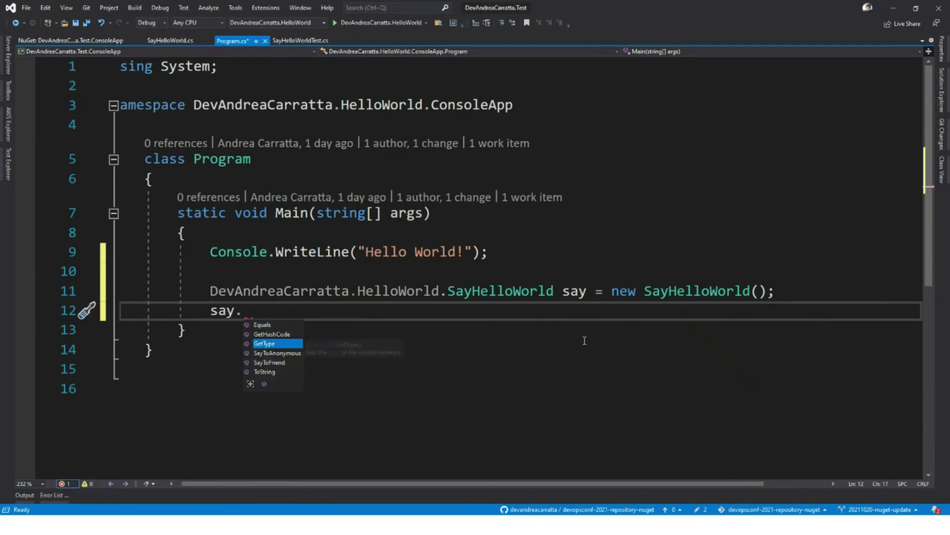
pyautogui.press('Tab')
pyautogui.write('();')
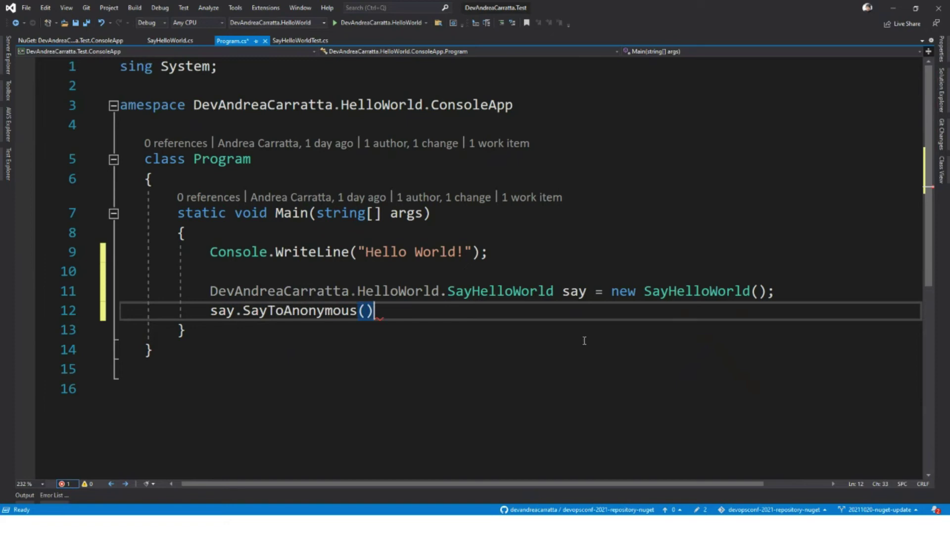
pyautogui.write('str')
pyautogui.press('BackSpace')
pyautogui.press('BackSpace')
pyautogui.press('BackSpace')
pyautogui.write('var a =')
pyautogui.moveTo(864, 291); pyautogui.dragTo(806, 312)
pyautogui.hotkey('ctrl', 'c')
pyautogui.click(804, 313)
pyautogui.hotkey('ctrl', 'v')
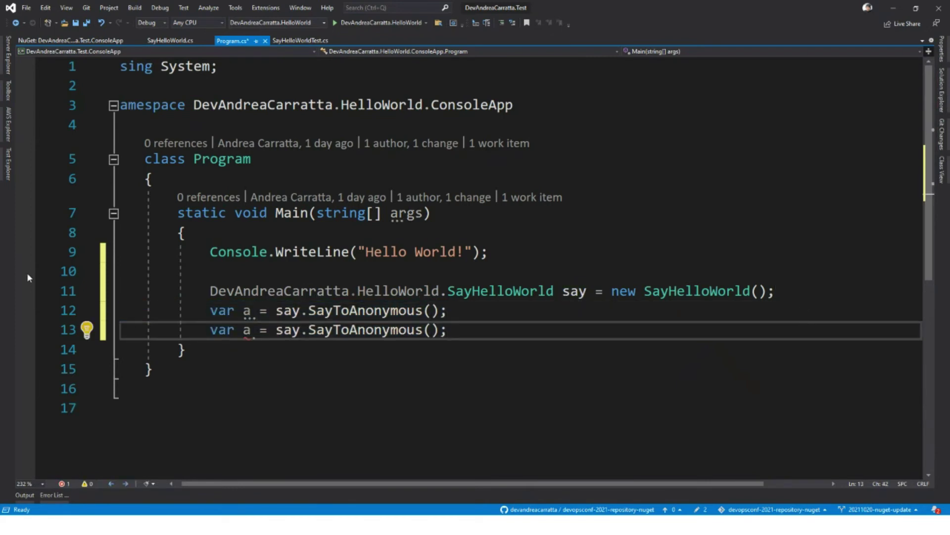
# Step: Rename the duplicate's variable to b, add int xxx = 1; and set a breakpoint on it
pyautogui.doubleClick(246, 330)
pyautogui.write('b')
pyautogui.click(498, 333)
pyautogui.press('Return')
pyautogui.press('Return')
pyautogui.write('int xxx = 1')
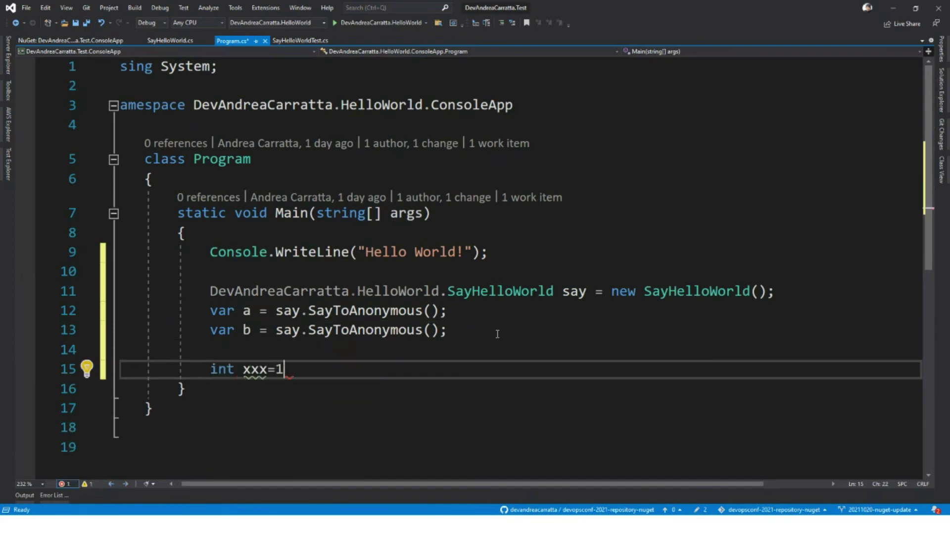
pyautogui.write(';')
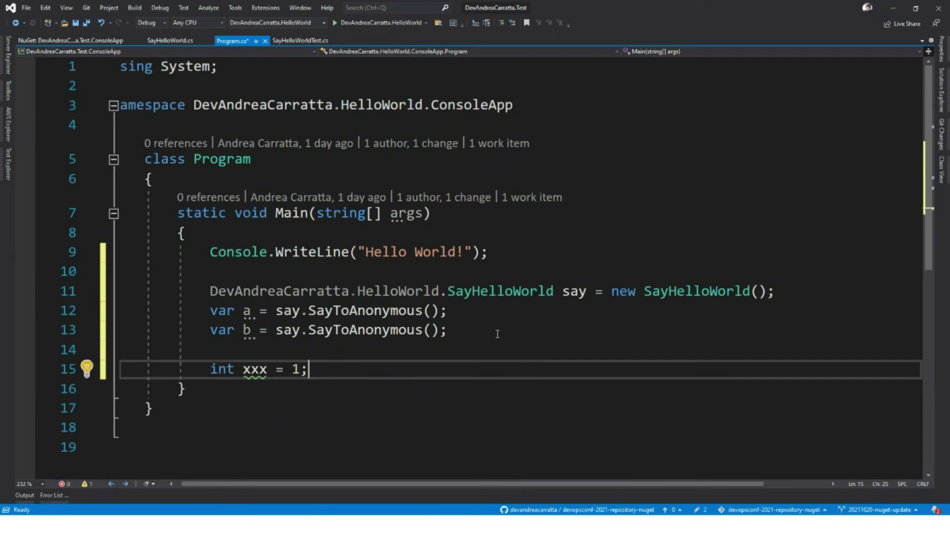
pyautogui.press('F9')
# Step: Set DevAndreaCarratta.Test.ConsoleApp as the startup project
pyautogui.click(942, 89)
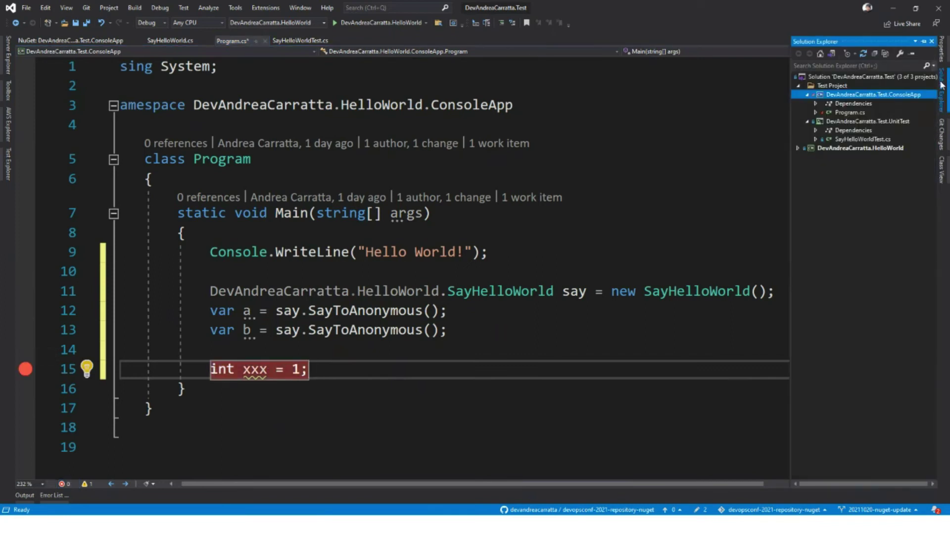
pyautogui.rightClick(924, 94)
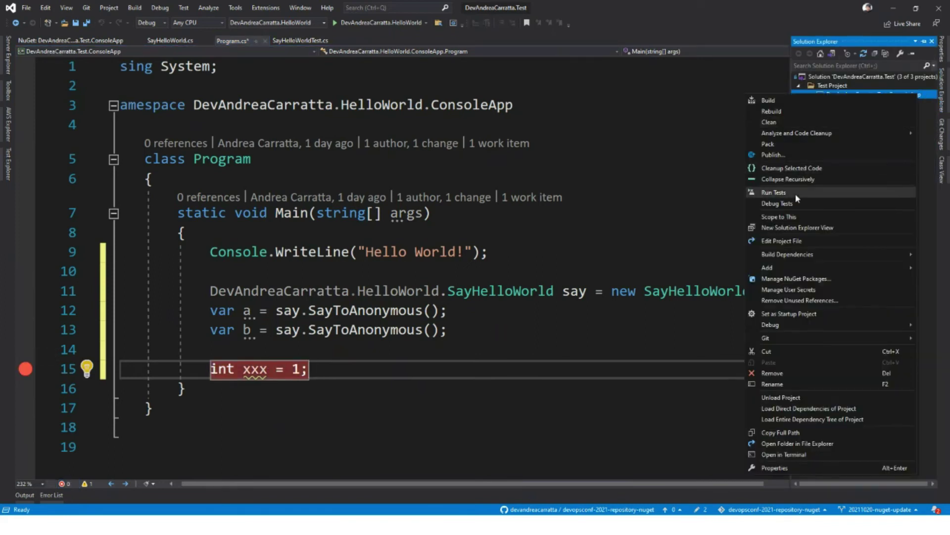
pyautogui.click(796, 313)
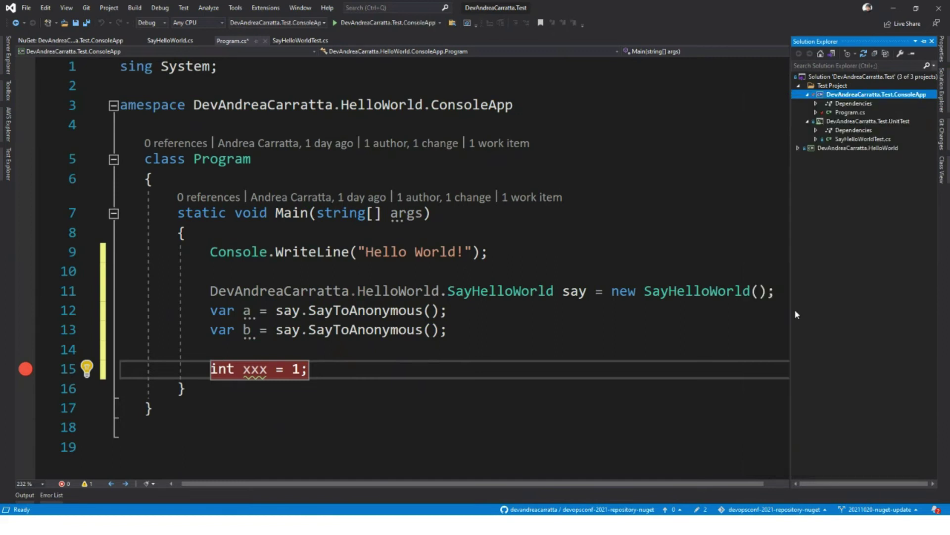
pyautogui.click(338, 271)
# Step: Debug to the int xxx = 1 breakpoint, check that a holds "Hello World", then stop
pyautogui.press('F5')
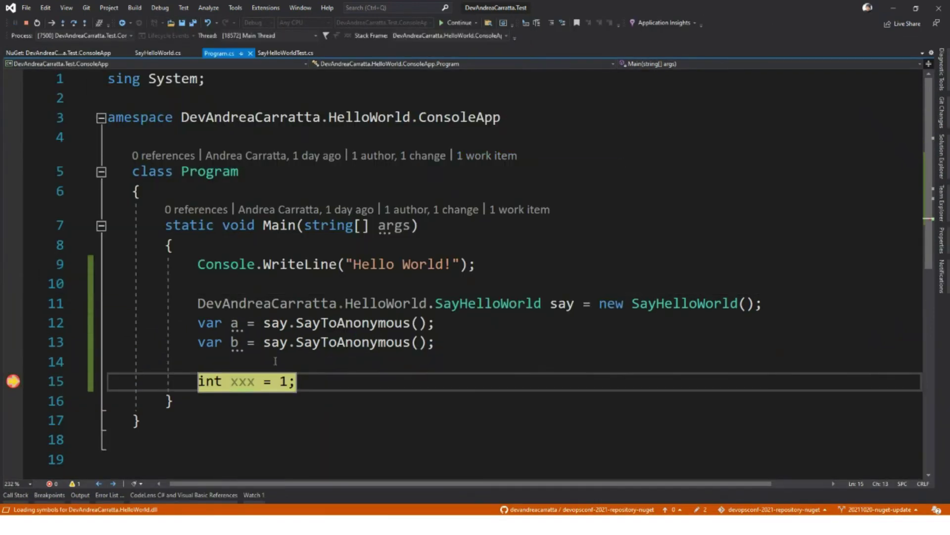
pyautogui.moveTo(232, 325)
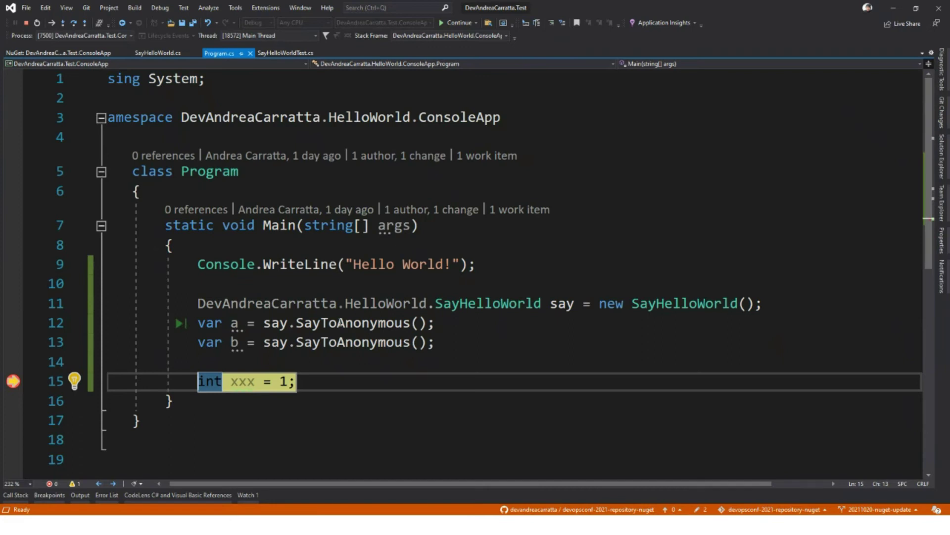
pyautogui.click(338, 323)
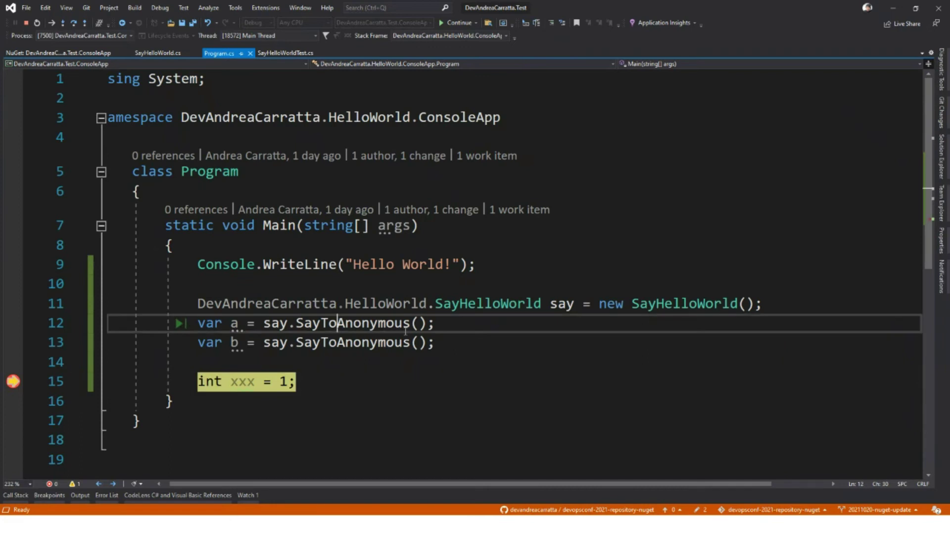
pyautogui.click(26, 22)
# Step: Change line 13 to call SayToFriend("Andrea") instead of SayToAnonymous and save Program.cs
pyautogui.doubleClick(376, 330)
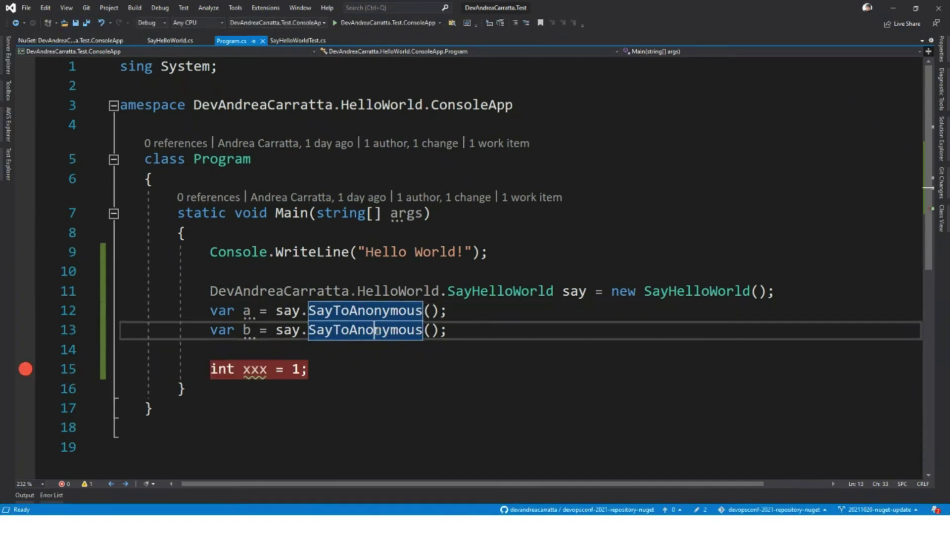
pyautogui.write('sa')
pyautogui.press('Tab')
pyautogui.press('Right')
pyautogui.write('"A')
pyautogui.write('ndrea')
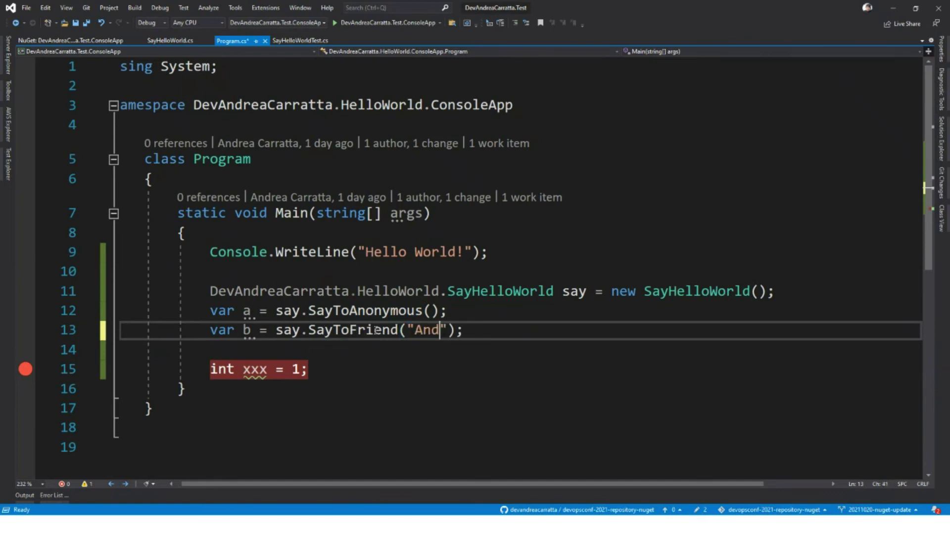
pyautogui.hotkey('ctrl', 's')
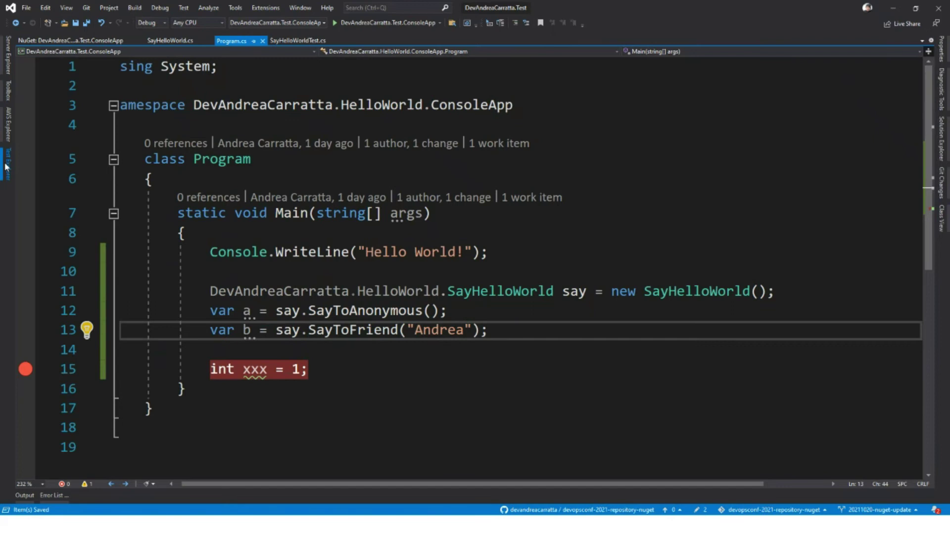
# Step: Debug to confirm b returns "Hello World Andrea!", remove the temporary comment line, and stop debugging
pyautogui.click(8, 163)
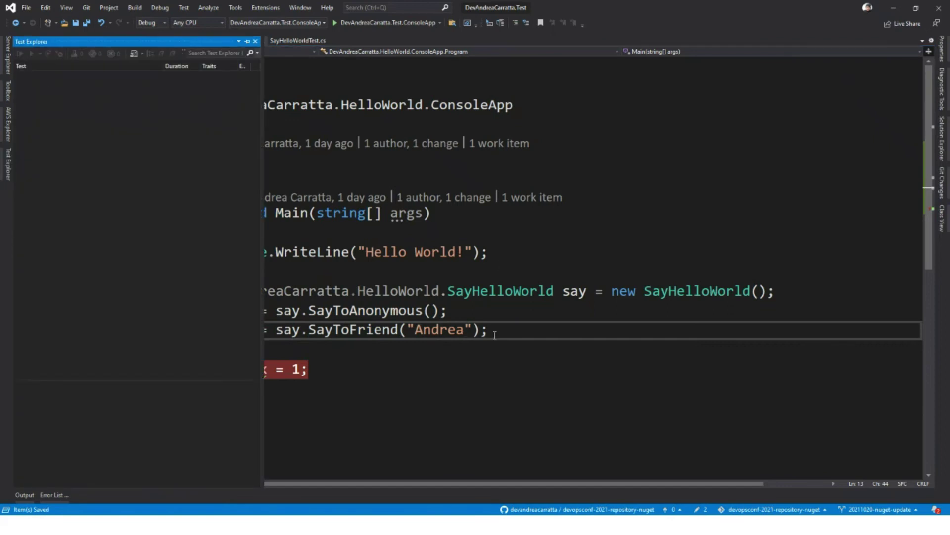
pyautogui.click(530, 311)
pyautogui.press('F5')
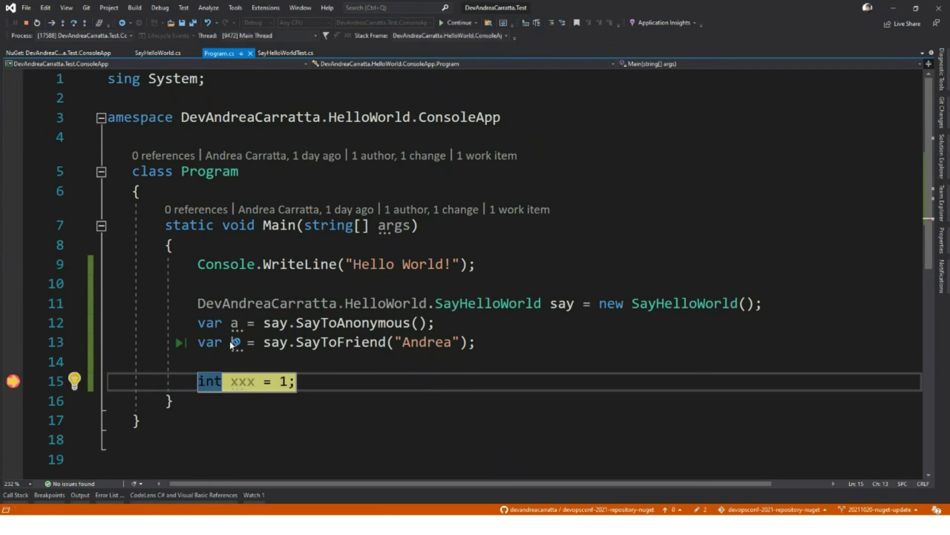
pyautogui.moveTo(231, 344)
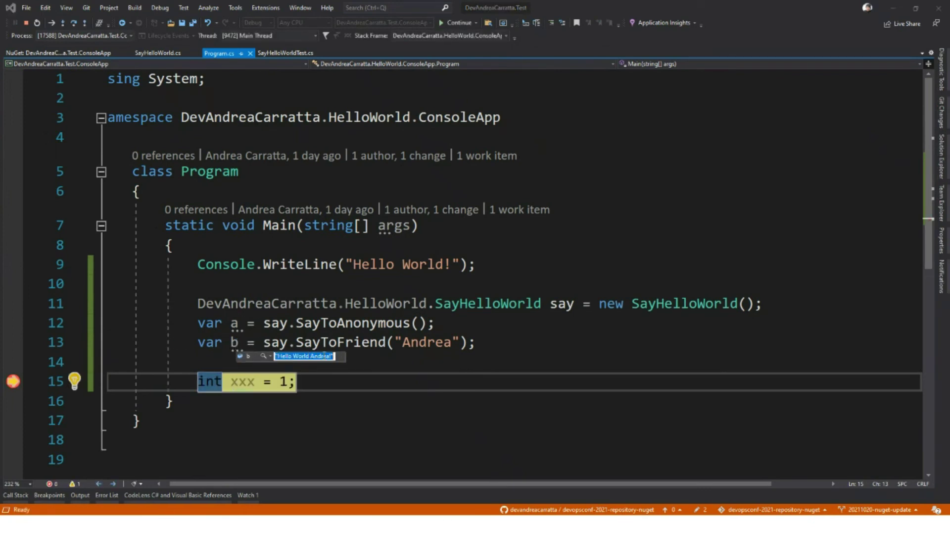
pyautogui.press('Up')
pyautogui.hotkey('ctrl', 'v')
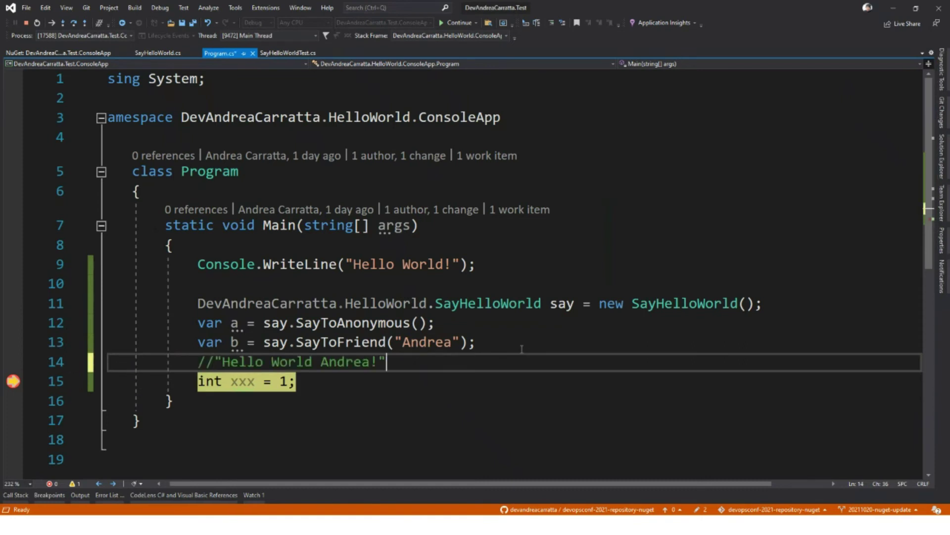
pyautogui.keyDown('shift'); pyautogui.click(518, 344); pyautogui.keyUp('shift')
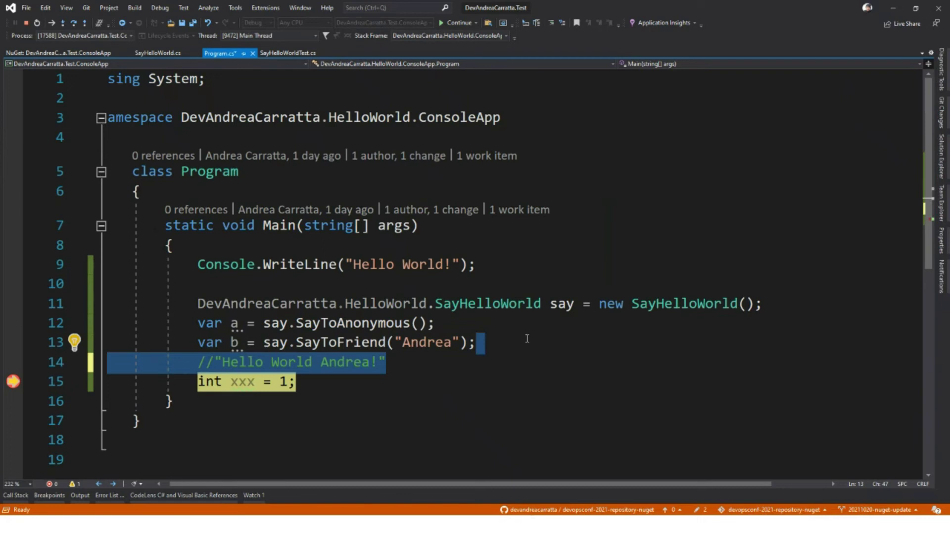
pyautogui.press('Return')
pyautogui.hotkey('ctrl', 's')
pyautogui.click(26, 23)
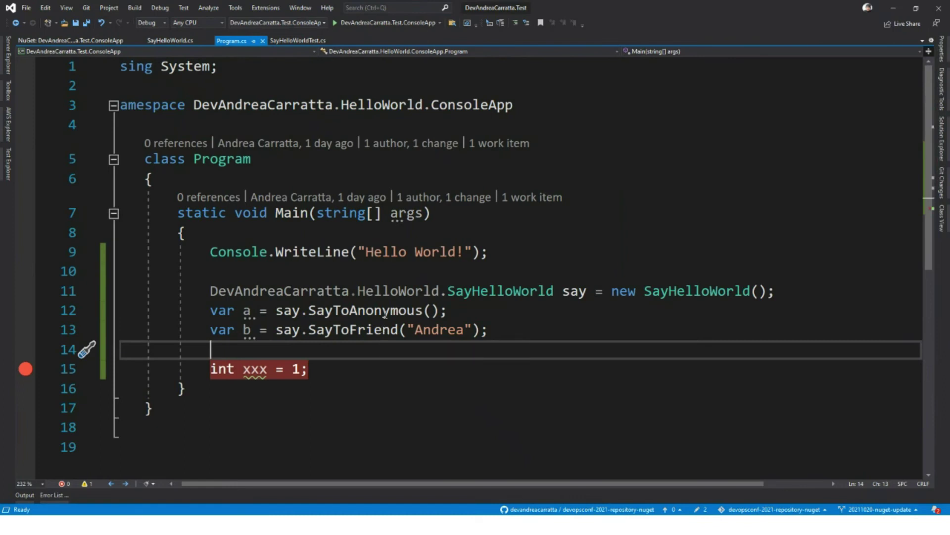
pyautogui.hotkey('alt', 'Tab')
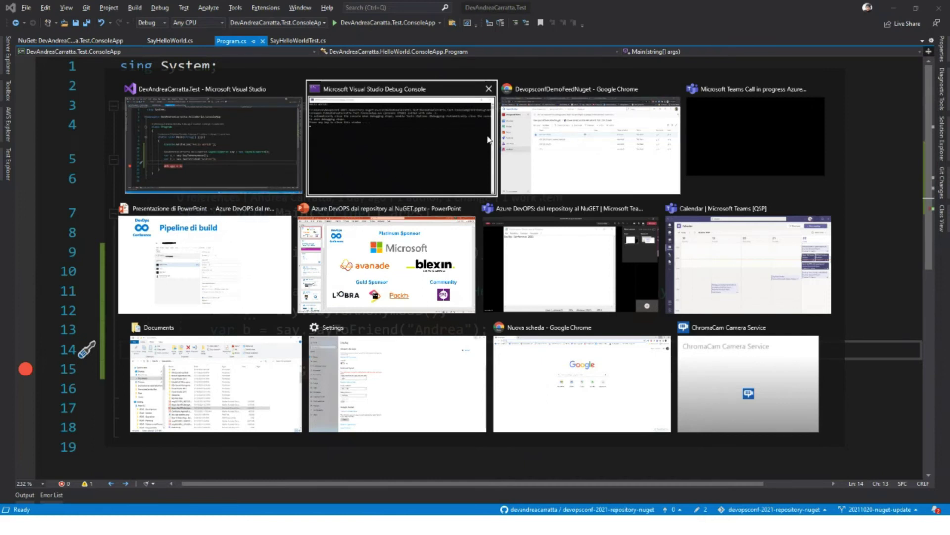
pyautogui.click(581, 139)
# Step: Approve Release-7's NuGet Area stage and refresh the pipeline until it shows as queued
pyautogui.click(48, 10)
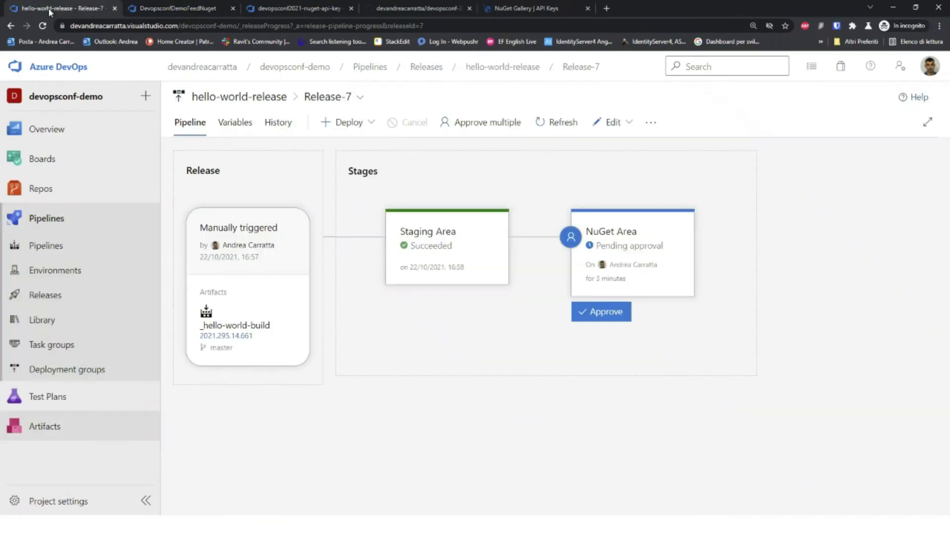
pyautogui.moveTo(447, 276)
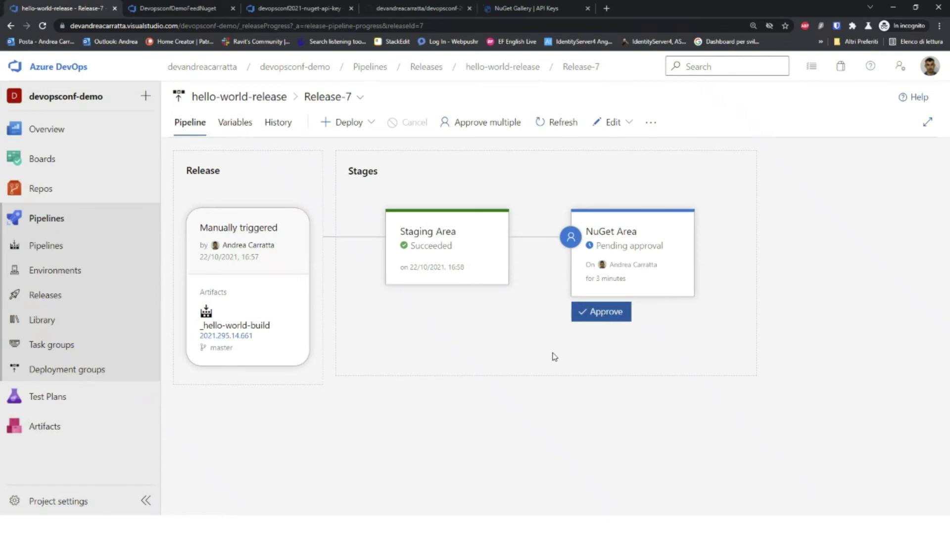
pyautogui.click(590, 312)
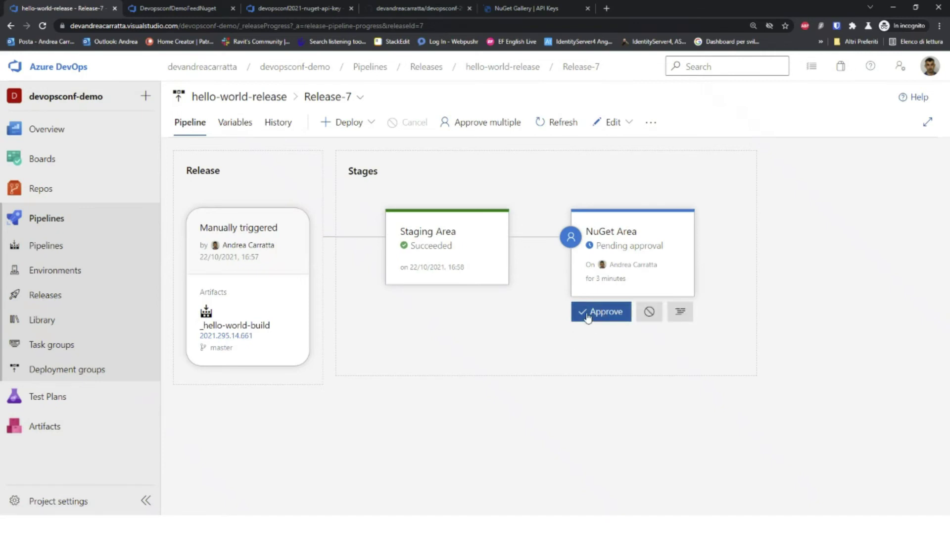
pyautogui.click(501, 415)
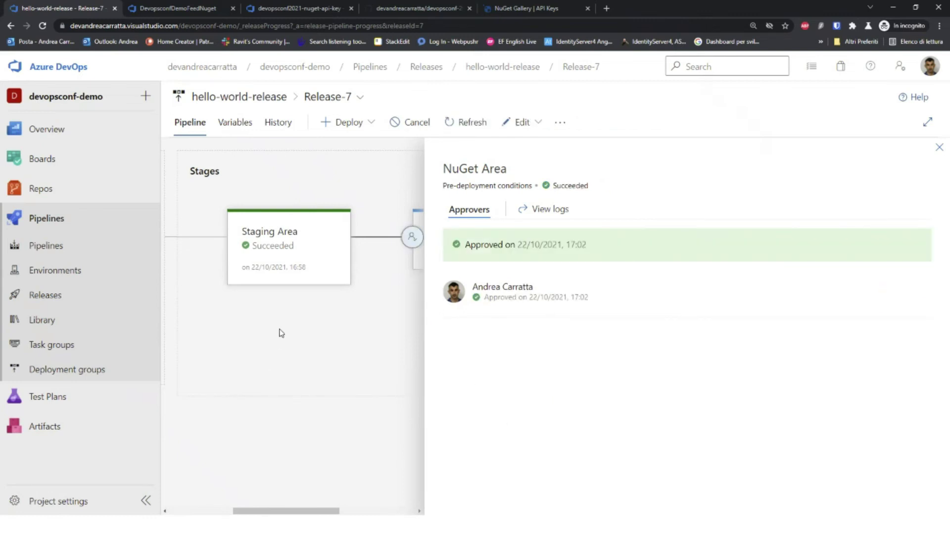
pyautogui.click(939, 147)
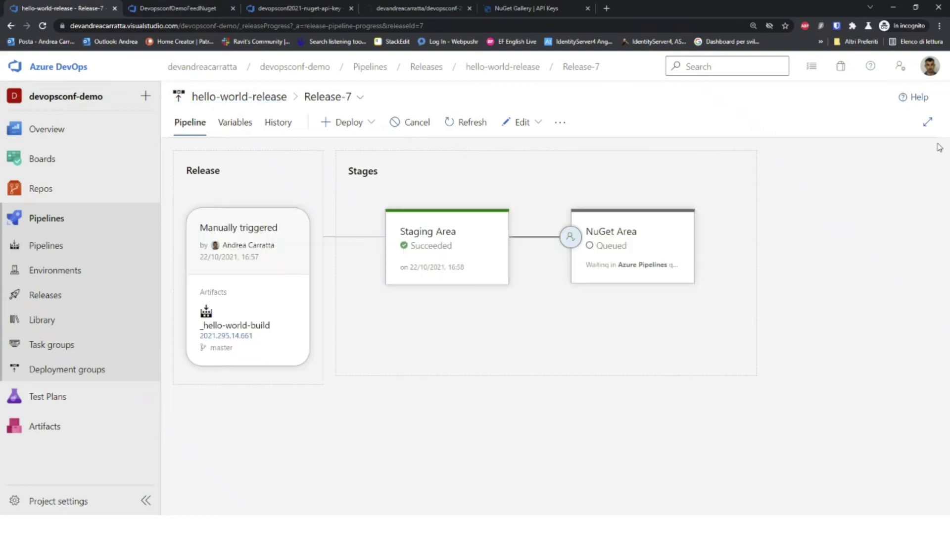
pyautogui.click(467, 123)
pyautogui.click(468, 122)
pyautogui.click(308, 9)
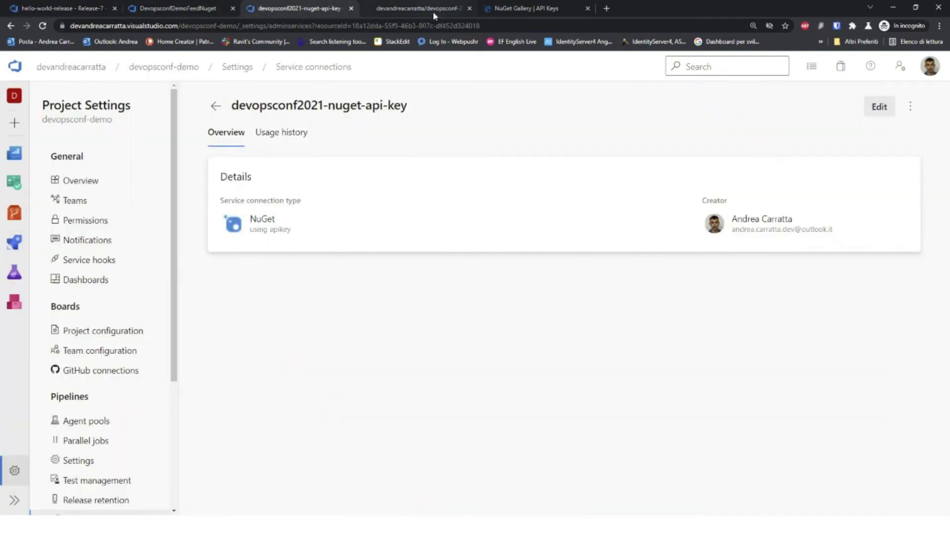
# Step: Search the NuGet Gallery packages and open the author's profile listing their packages
pyautogui.click(432, 10)
pyautogui.click(515, 9)
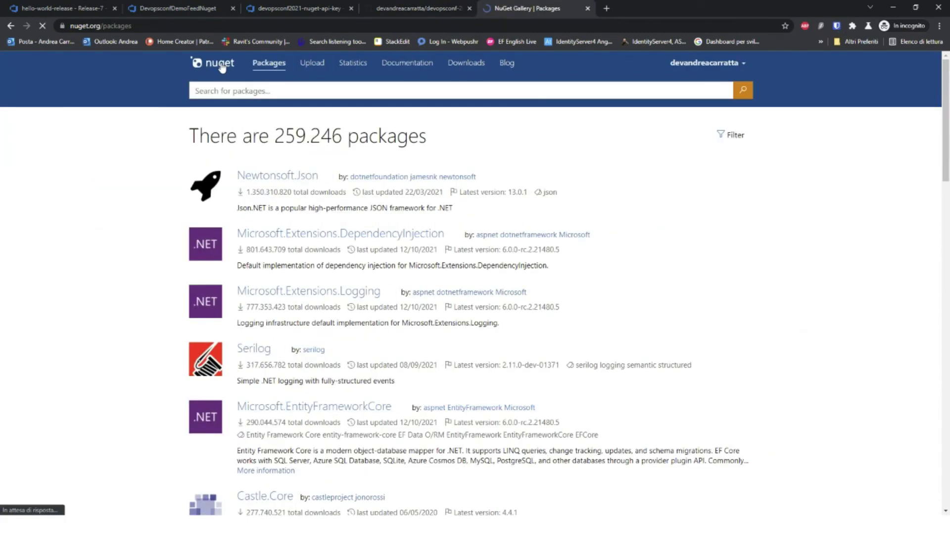
pyautogui.click(533, 89)
pyautogui.write('password helper')
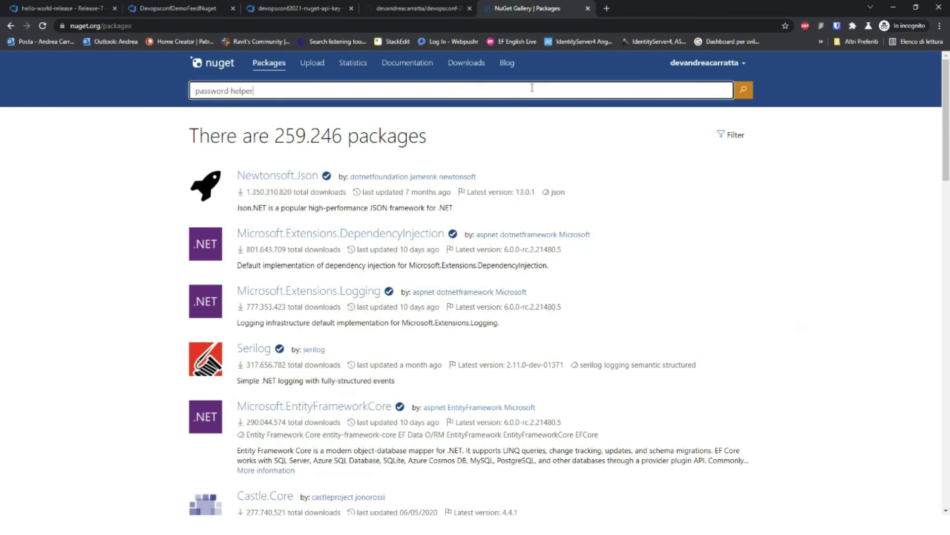
pyautogui.press('Return')
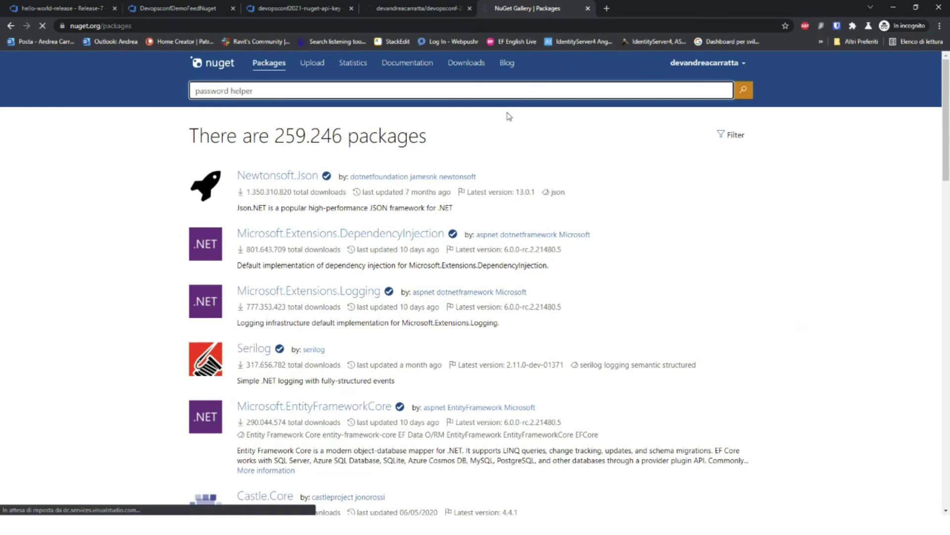
pyautogui.click(388, 354)
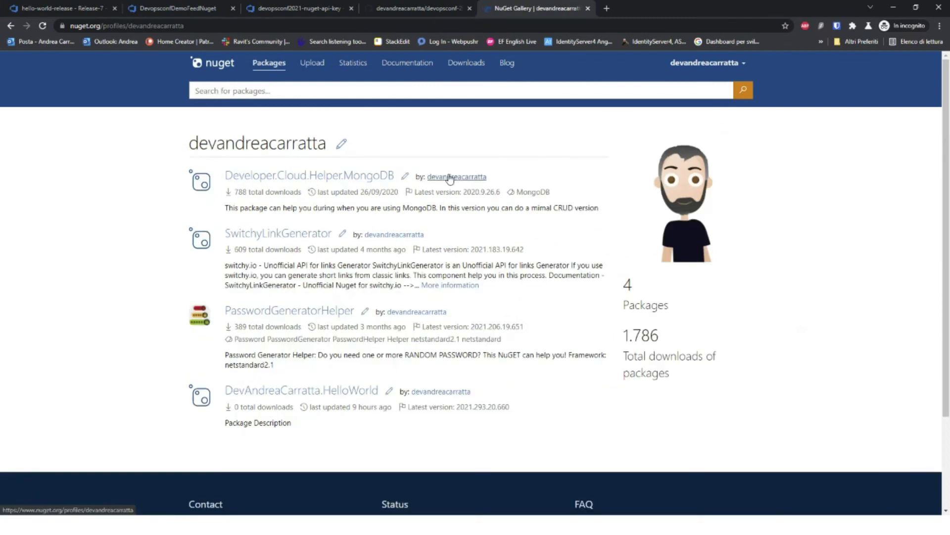
# Step: Confirm HelloWorld's latest version on the profile is still 2021.293.20.660, zoomed to 150%
pyautogui.scroll(-3, 668, 322)
pyautogui.scroll(2, 659, 300)
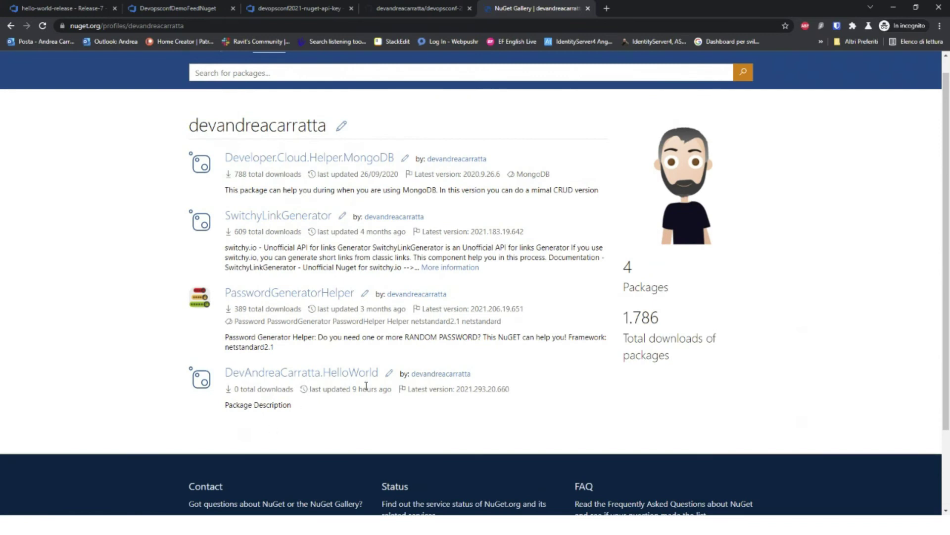
pyautogui.moveTo(394, 390); pyautogui.dragTo(310, 391)
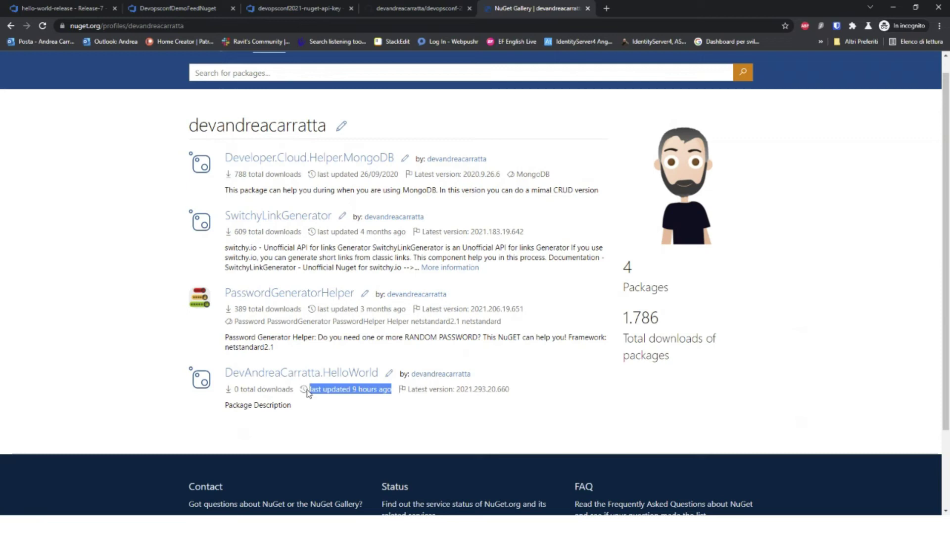
pyautogui.click(397, 435)
pyautogui.moveTo(526, 389); pyautogui.dragTo(471, 392)
pyautogui.hotkey('ctrl', '+')
pyautogui.hotkey('ctrl', '+')
pyautogui.hotkey('ctrl', '+')
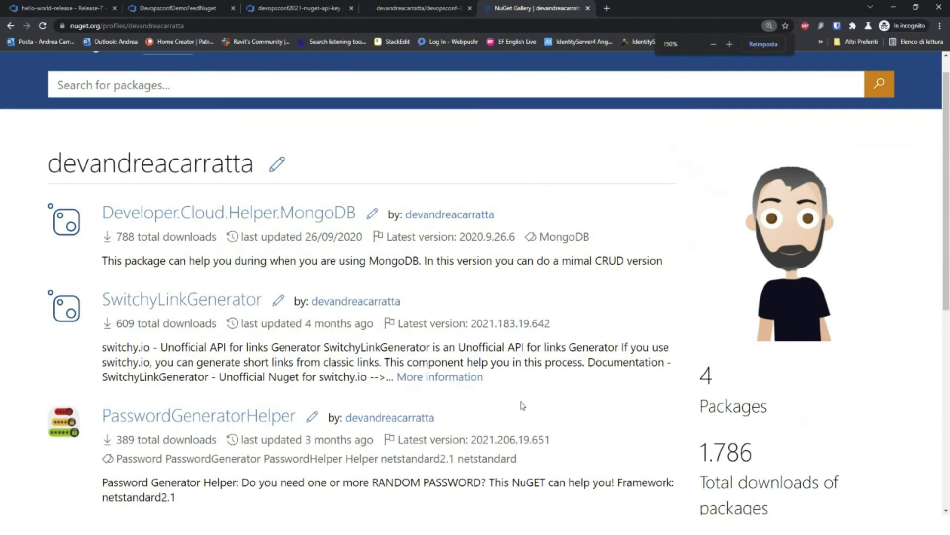
pyautogui.scroll(-4, 522, 405)
pyautogui.click(531, 376)
pyautogui.doubleClick(515, 362)
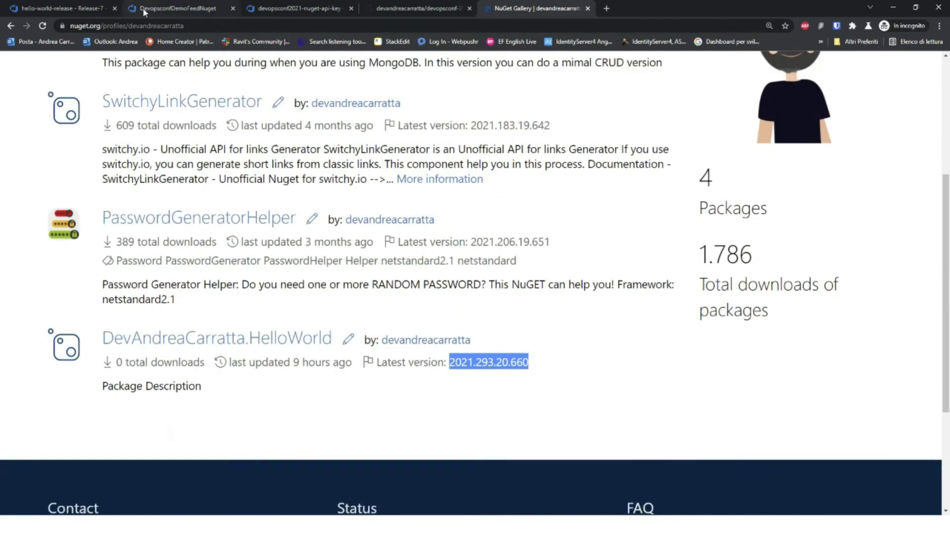
pyautogui.click(65, 8)
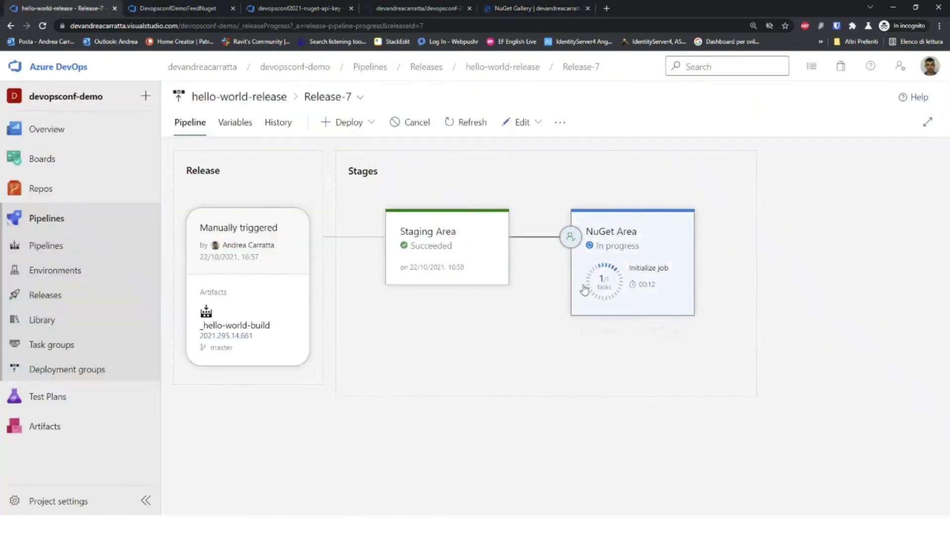
# Step: Refresh the Release-7 pipeline view until NuGet Area reports Succeeded at 17:04
pyautogui.moveTo(654, 308)
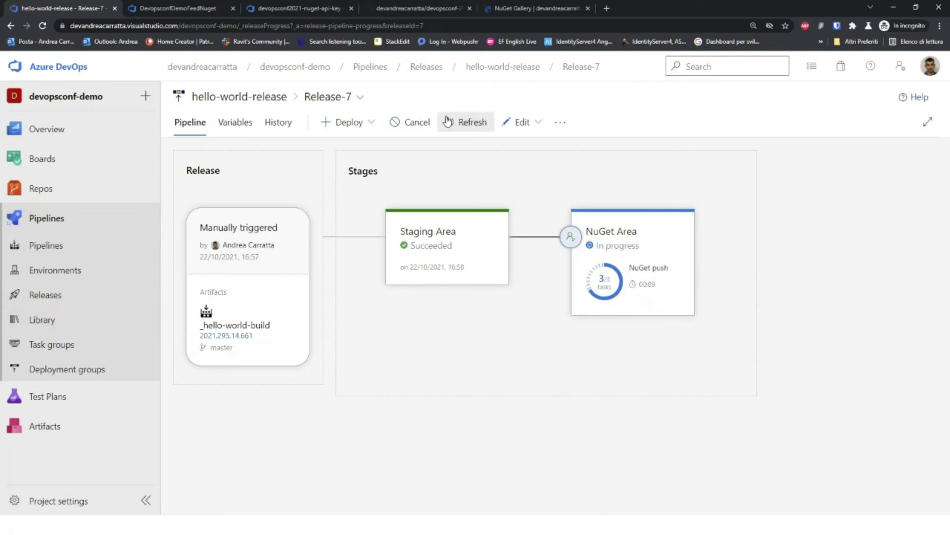
pyautogui.click(469, 129)
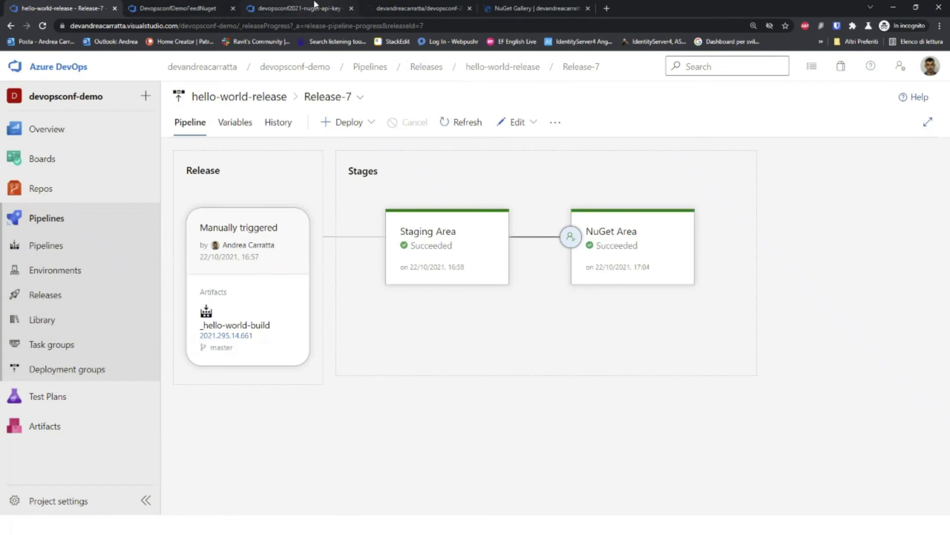
pyautogui.click(544, 10)
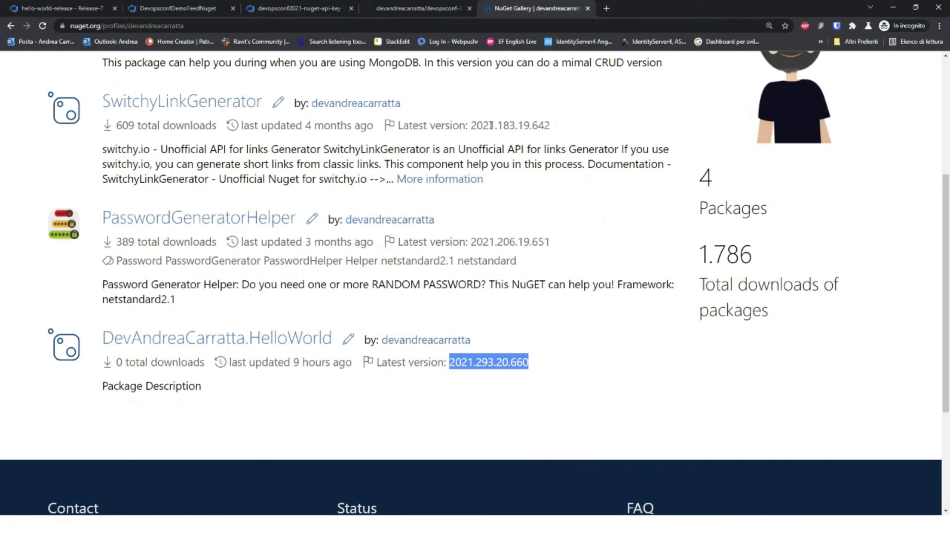
# Step: Reload the NuGet Gallery profile and open the DevAndreaCarratta.HelloWorld page, still at version 2021.293.20.660
pyautogui.click(607, 236)
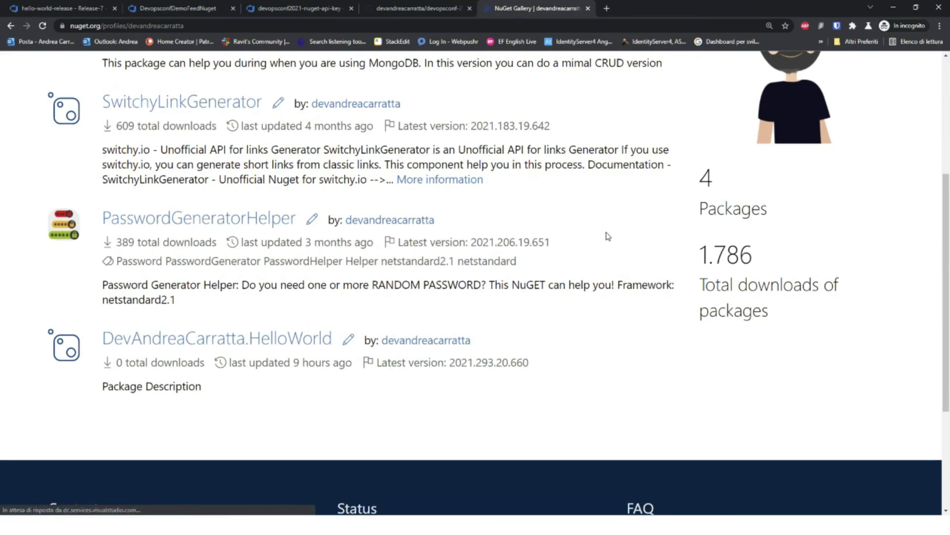
pyautogui.press('F5')
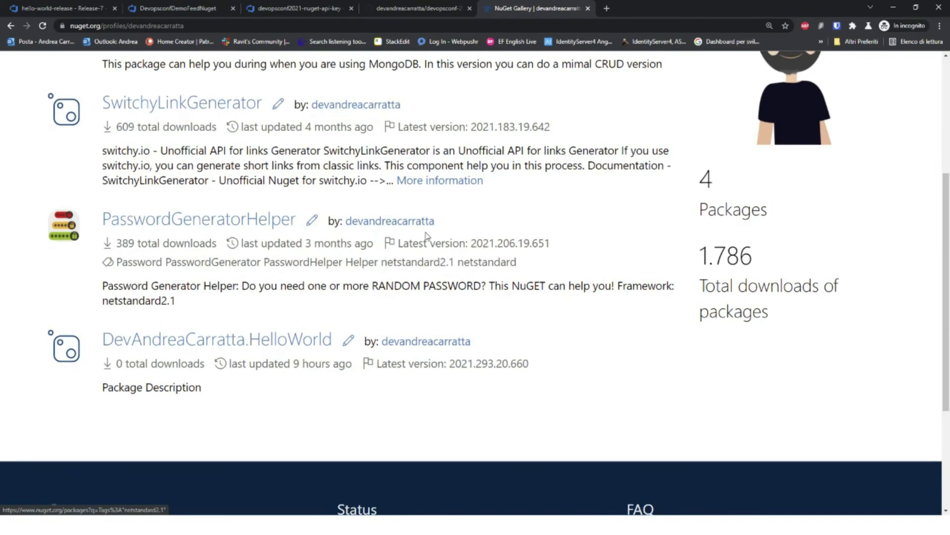
pyautogui.click(181, 351)
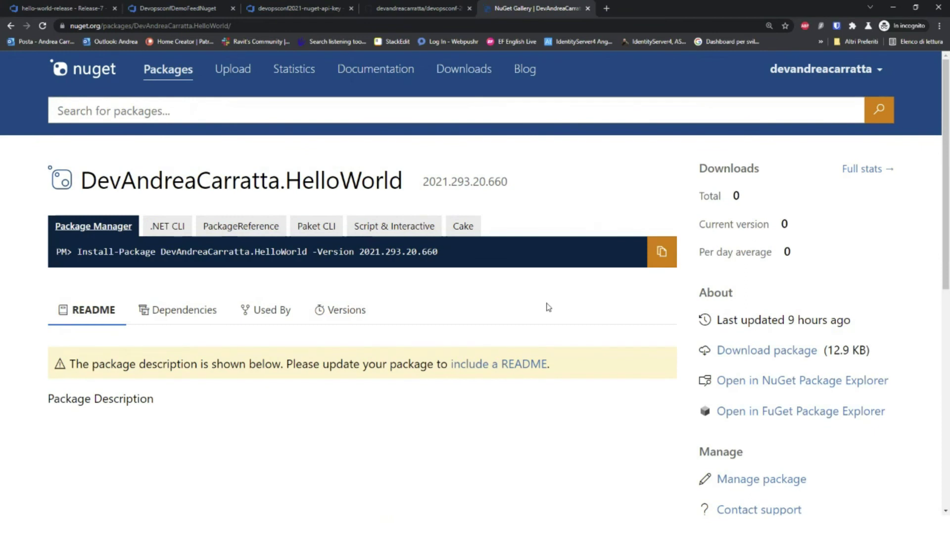
pyautogui.scroll(-1, 549, 304)
pyautogui.scroll(1, 552, 302)
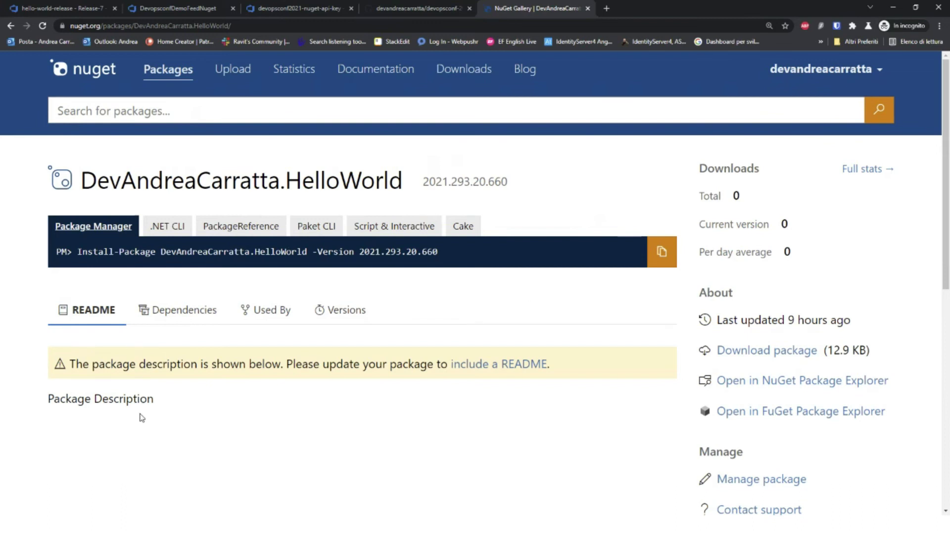
pyautogui.scroll(-5, 140, 416)
pyautogui.scroll(3, 134, 382)
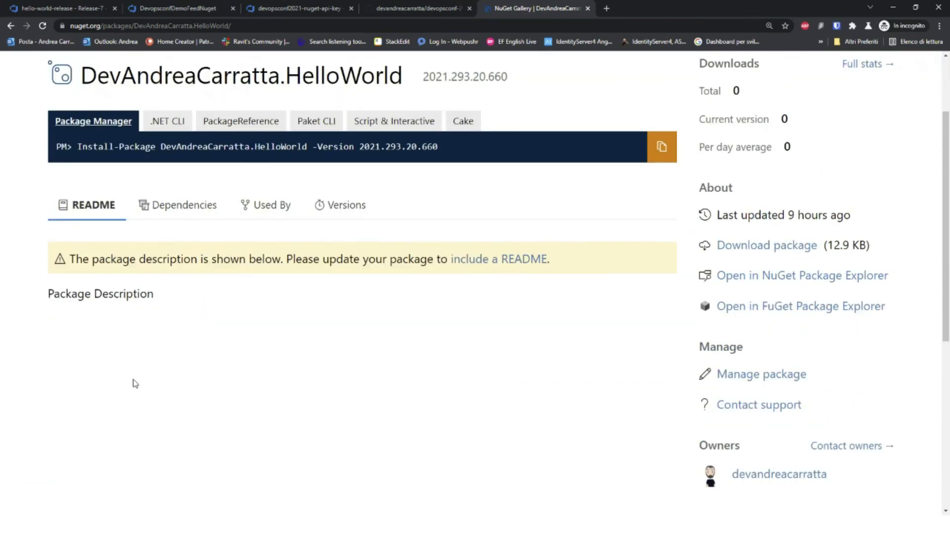
pyautogui.scroll(2, 135, 382)
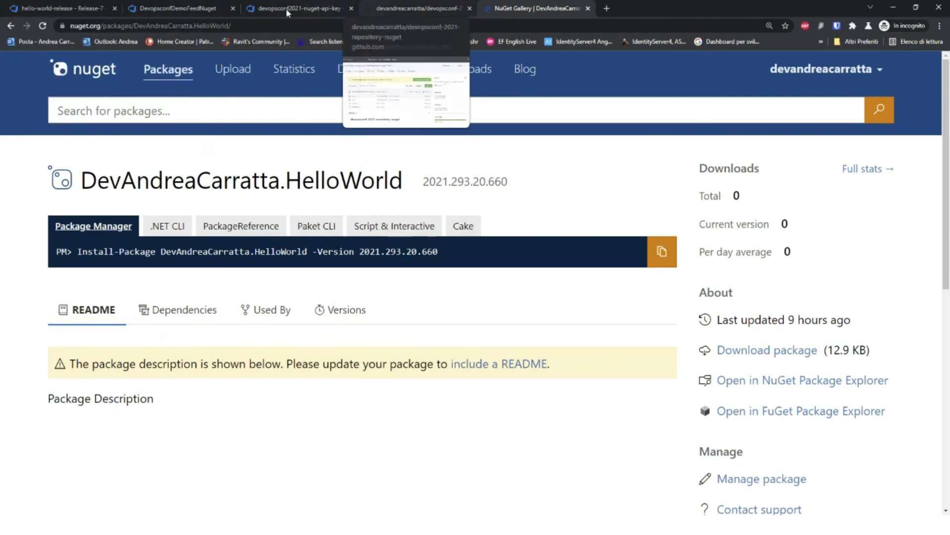
# Step: On GitHub, open source/HelloWorld/HelloWorld.csproj on the 20211020-nuget-update branch
pyautogui.click(407, 7)
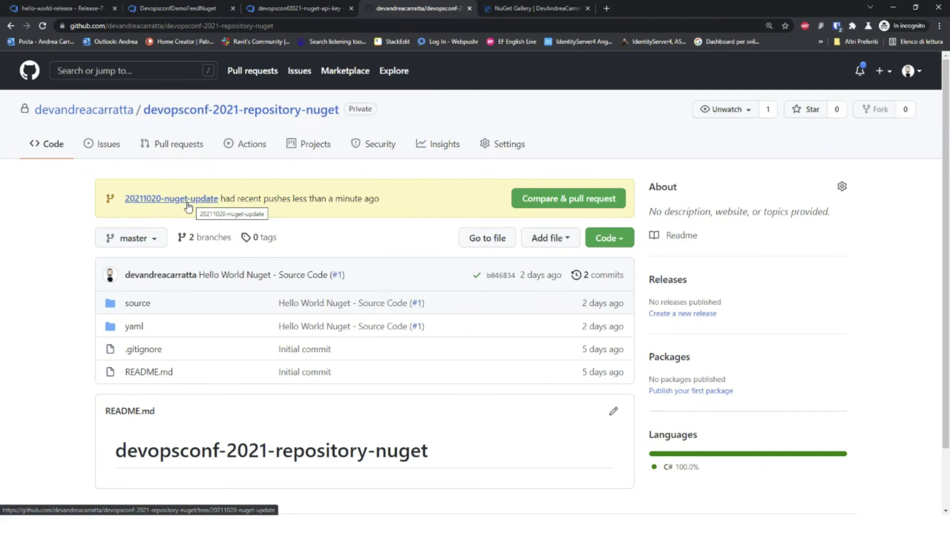
pyautogui.click(189, 205)
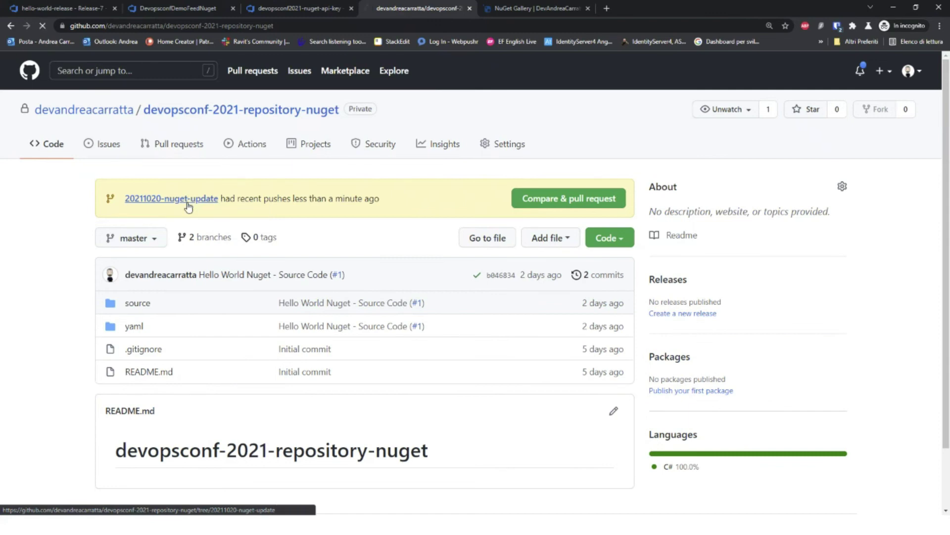
pyautogui.scroll(-2, 238, 218)
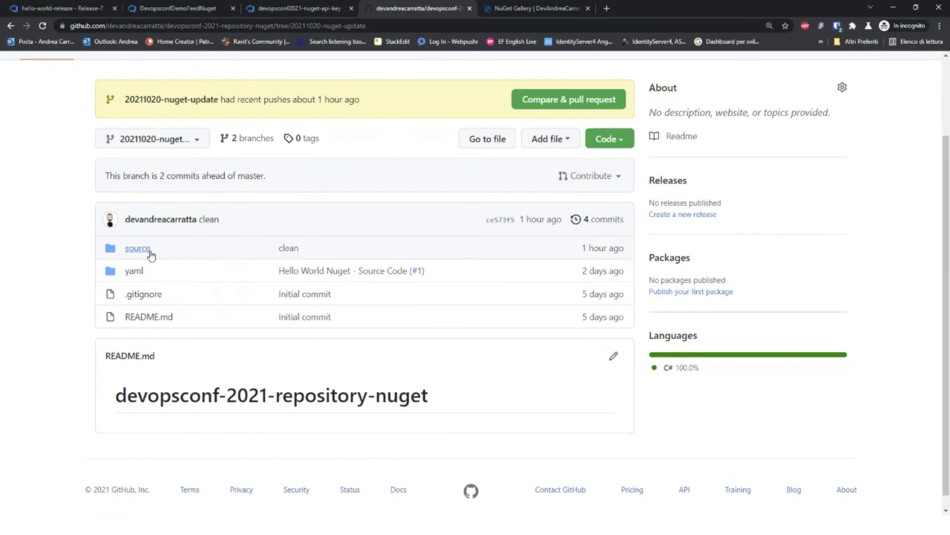
pyautogui.click(138, 249)
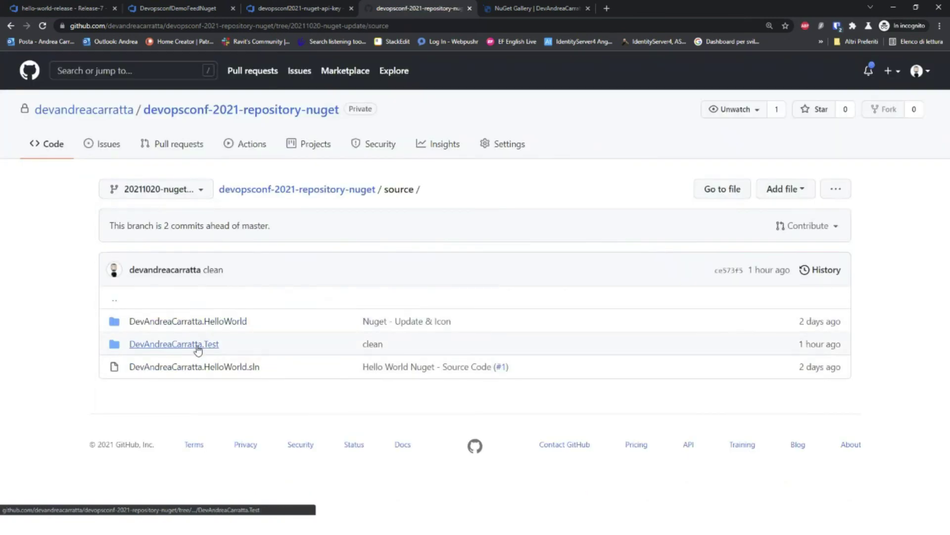
pyautogui.click(199, 322)
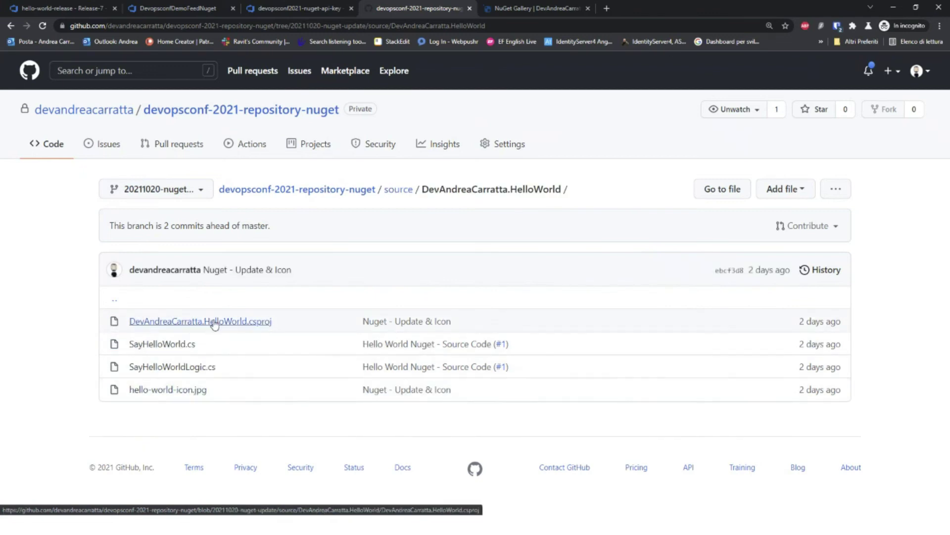
pyautogui.click(253, 327)
pyautogui.scroll(-1, 291, 304)
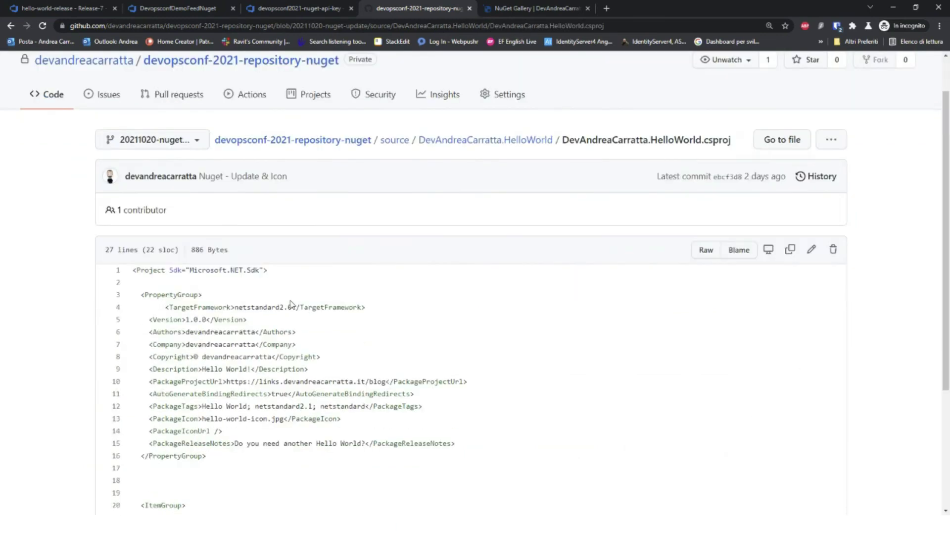
# Step: Zoom in and highlight the Authors, PackageProjectUrl, PackageIcon and PackageReleaseNotes properties
pyautogui.doubleClick(150, 332)
pyautogui.hotkey('ctrl', '+')
pyautogui.hotkey('ctrl', '+')
pyautogui.hotkey('ctrl', '+')
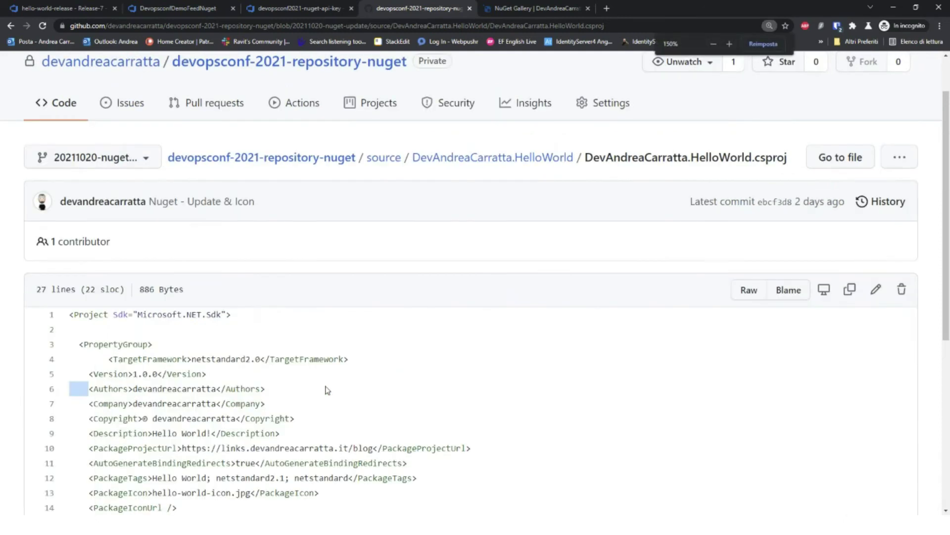
pyautogui.scroll(-1, 309, 369)
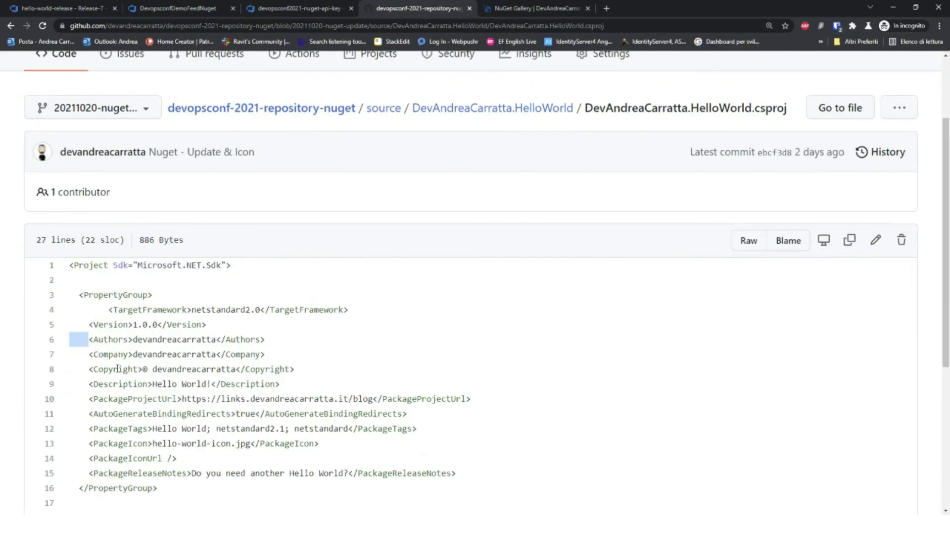
pyautogui.doubleClick(120, 399)
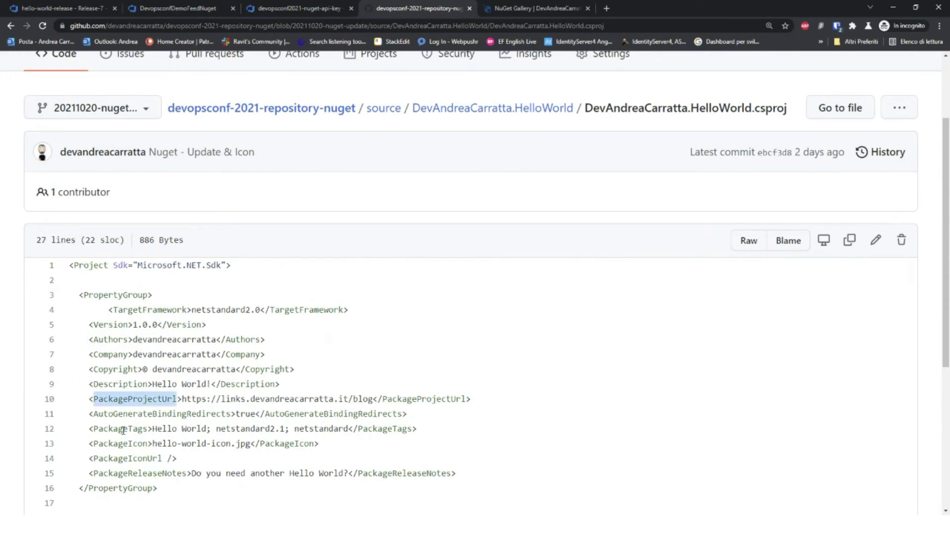
pyautogui.click(124, 430)
pyautogui.doubleClick(119, 443)
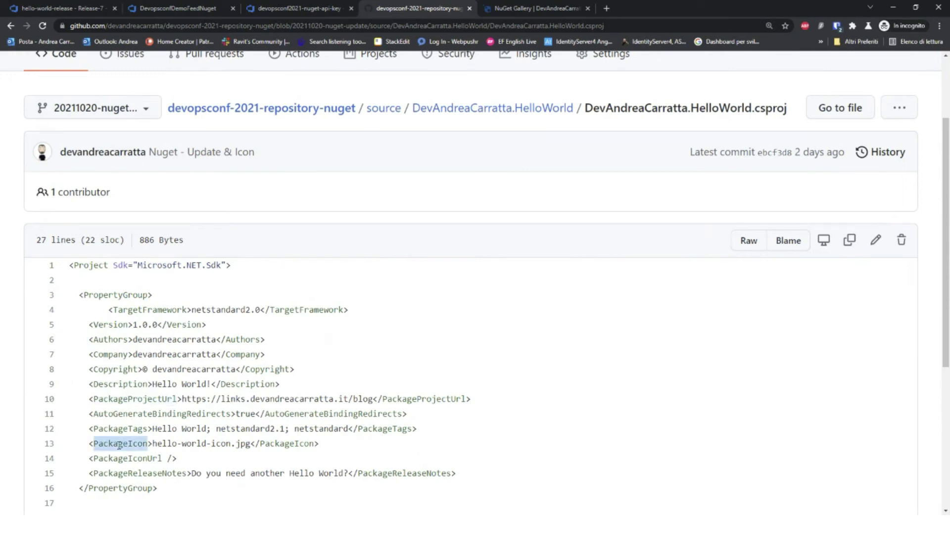
pyautogui.doubleClick(142, 473)
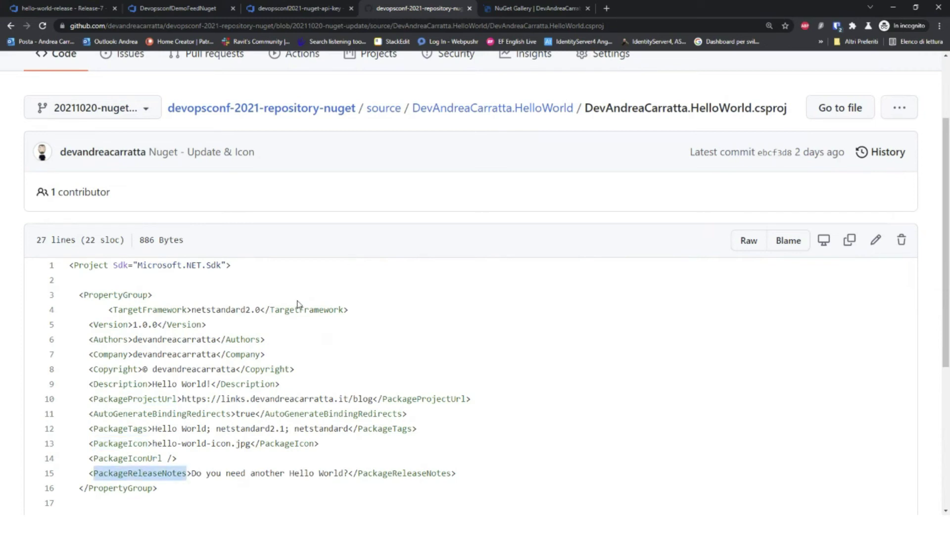
pyautogui.scroll(2, 297, 302)
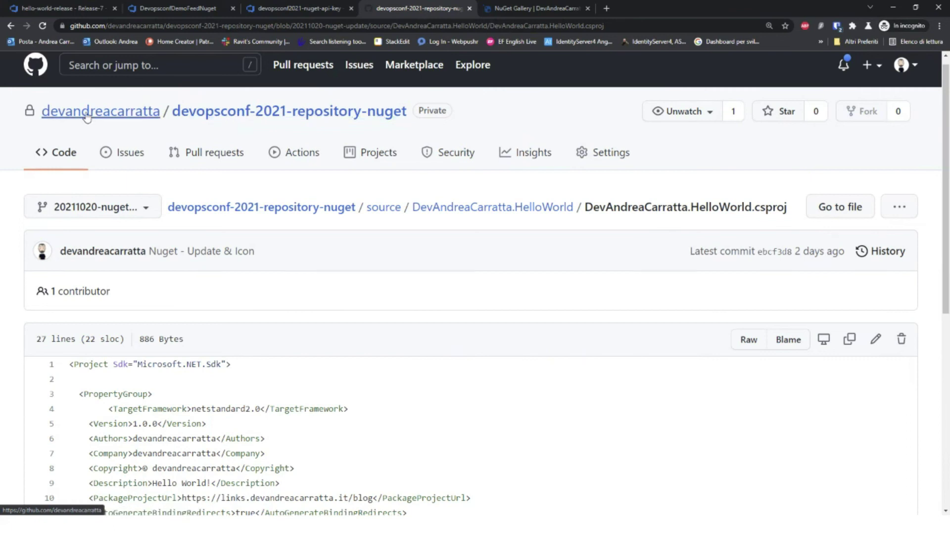
# Step: Check Release-7's progress, glance at the GitHub branch list, and return to Release-7
pyautogui.moveTo(86, 116)
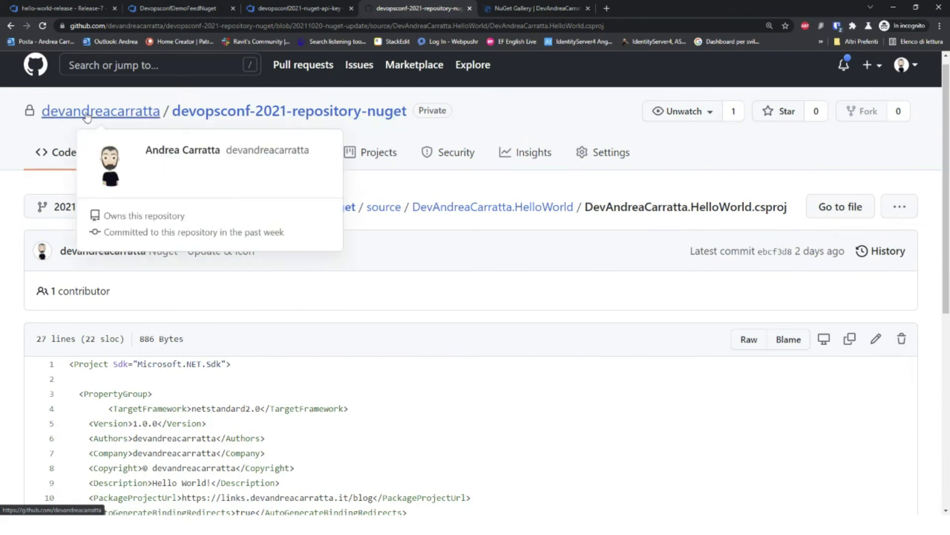
pyautogui.click(81, 7)
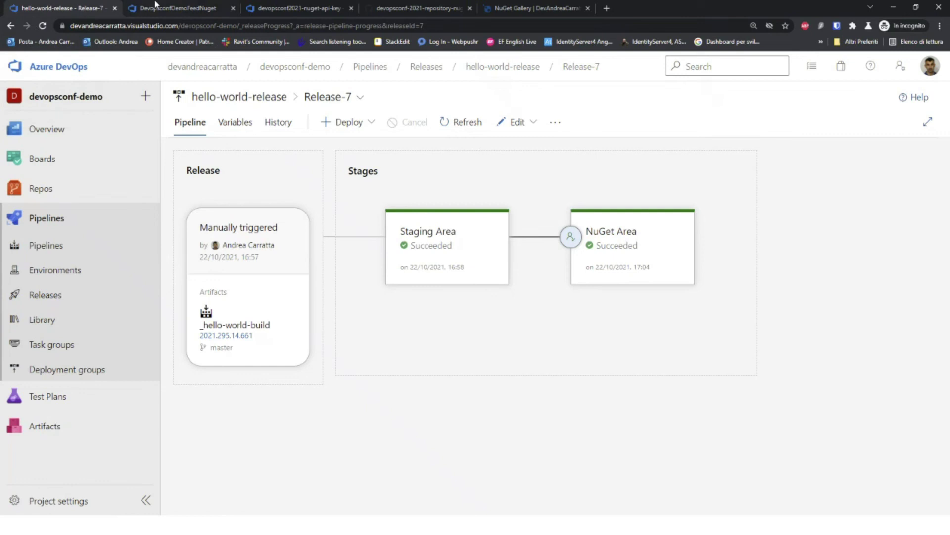
pyautogui.click(418, 8)
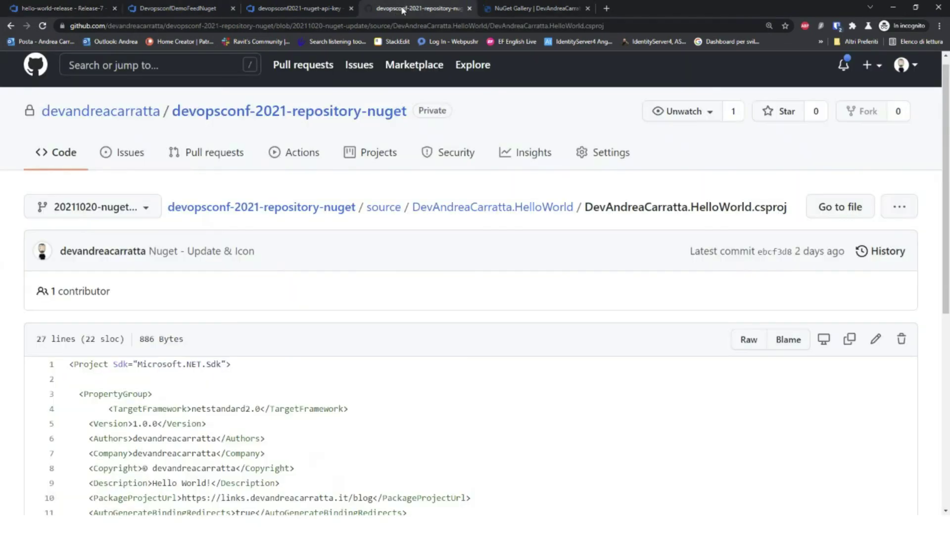
pyautogui.click(99, 206)
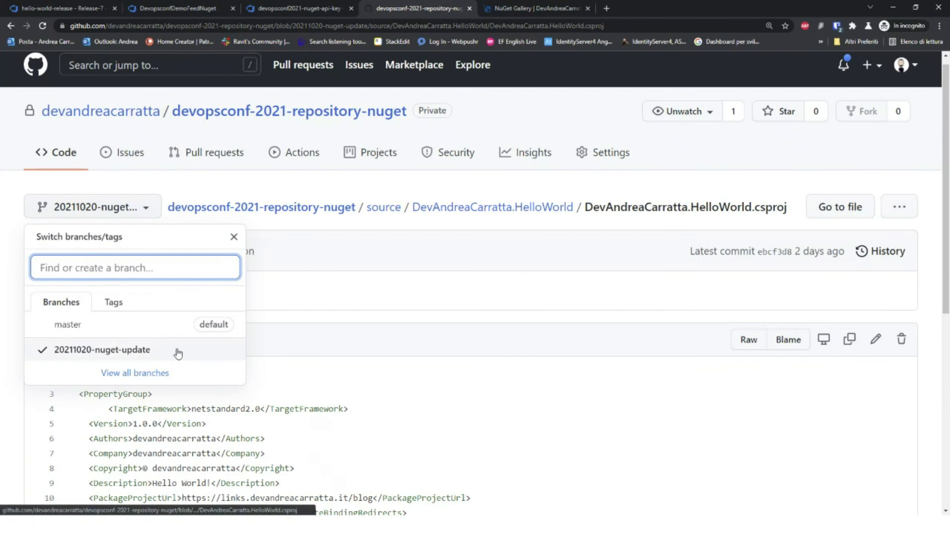
pyautogui.click(61, 7)
pyautogui.moveTo(79, 190)
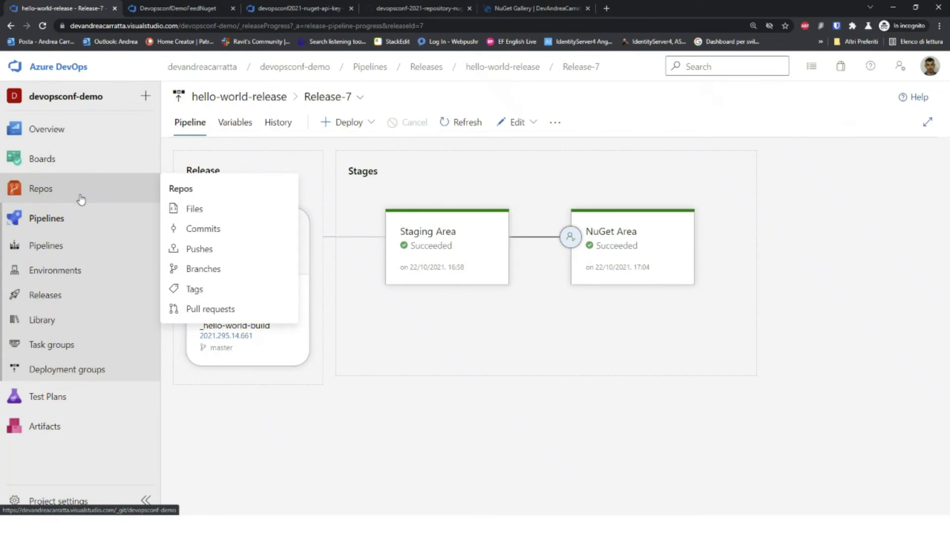
# Step: Queue a hello-world-build run on branch 20211020-nuget-update, producing run 2021.295.15.662
pyautogui.click(81, 199)
pyautogui.click(73, 167)
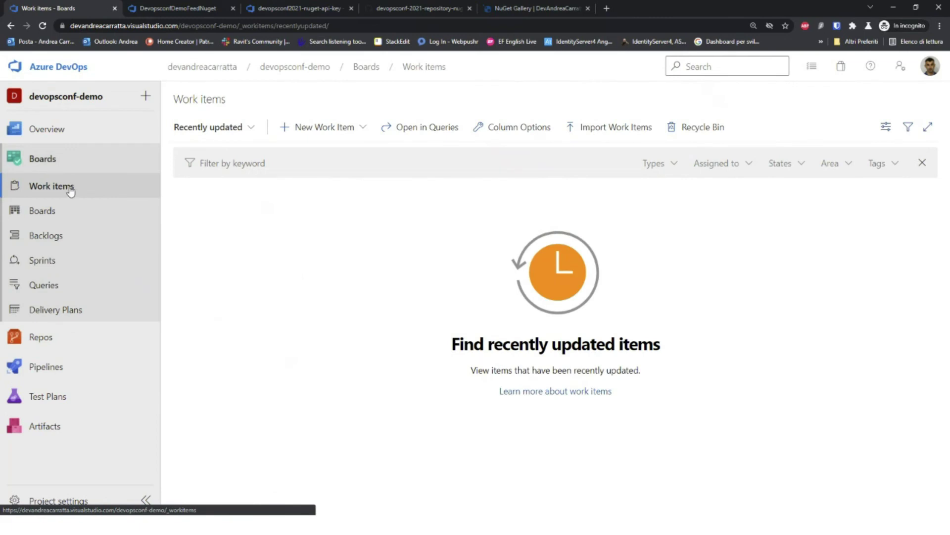
pyautogui.moveTo(50, 368)
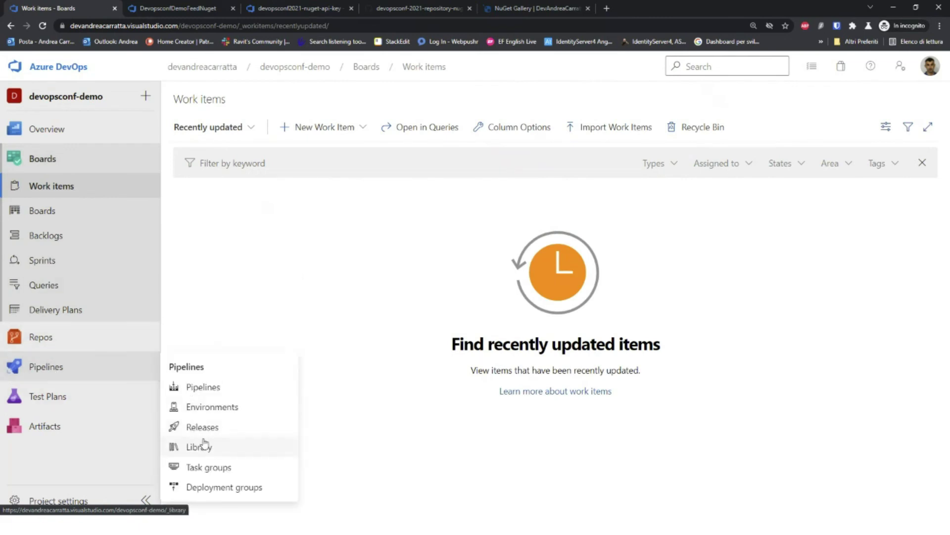
pyautogui.click(203, 389)
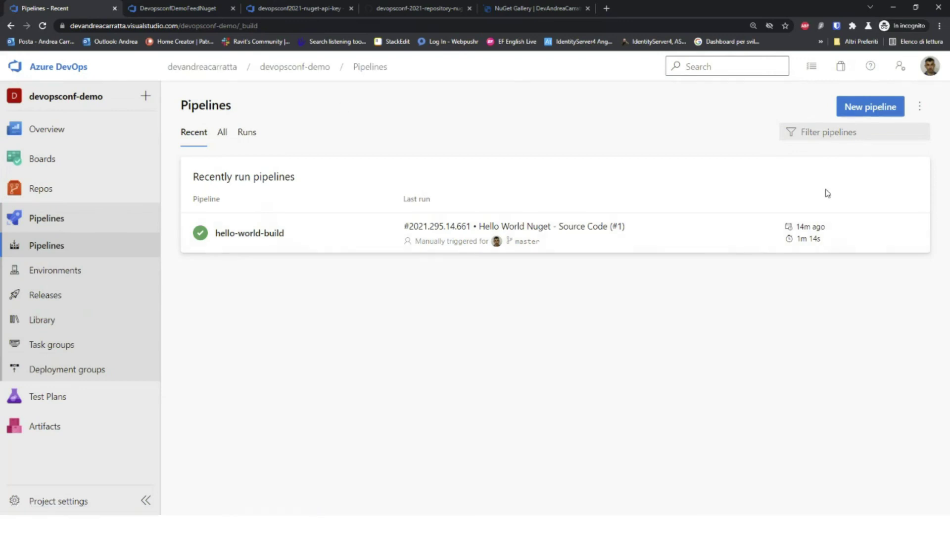
pyautogui.click(891, 240)
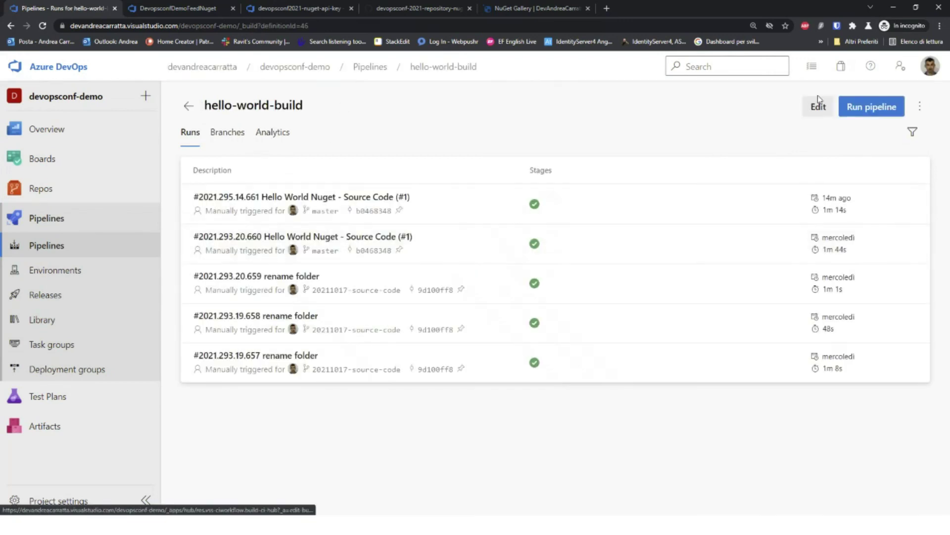
pyautogui.click(874, 110)
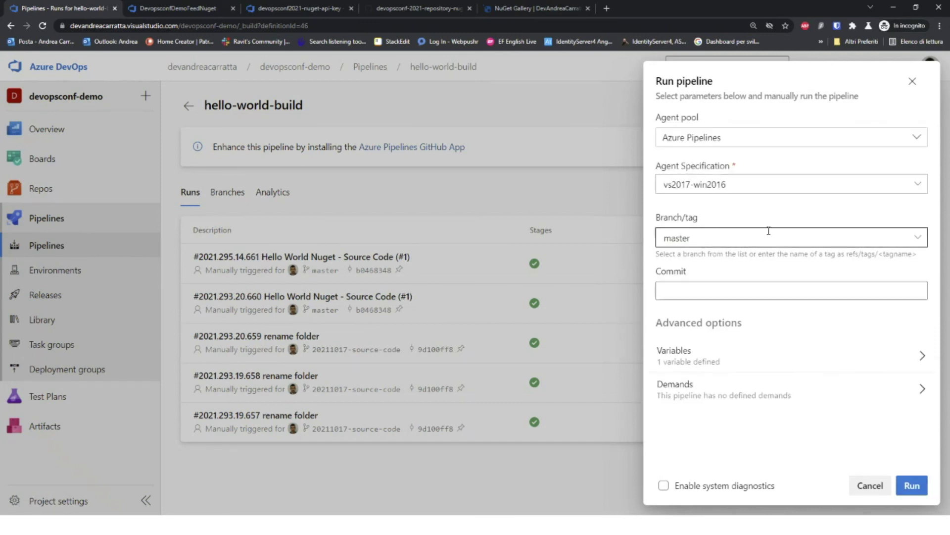
pyautogui.click(918, 238)
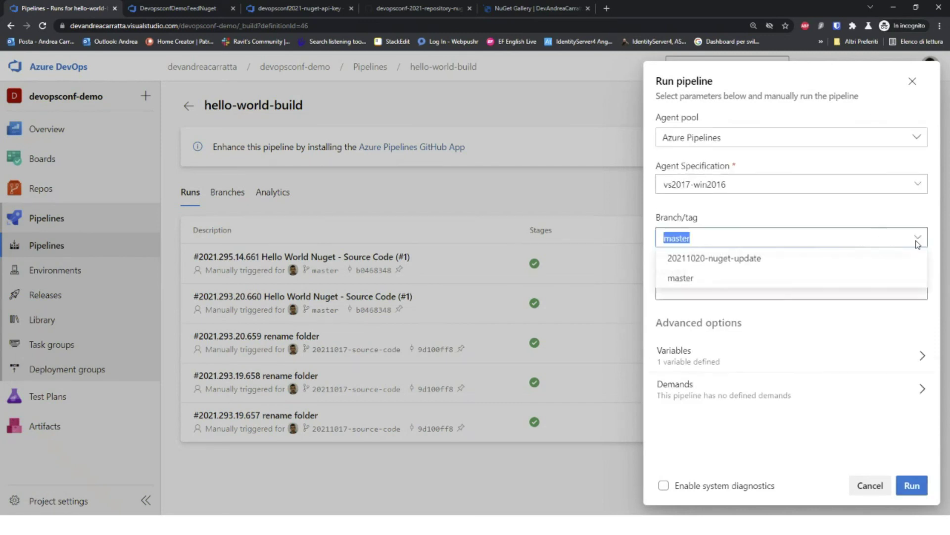
pyautogui.click(738, 263)
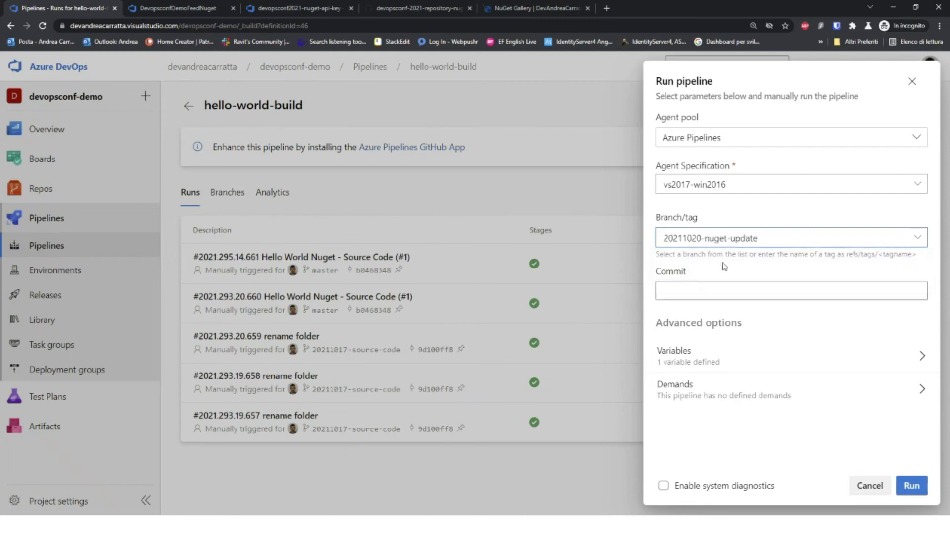
pyautogui.click(913, 486)
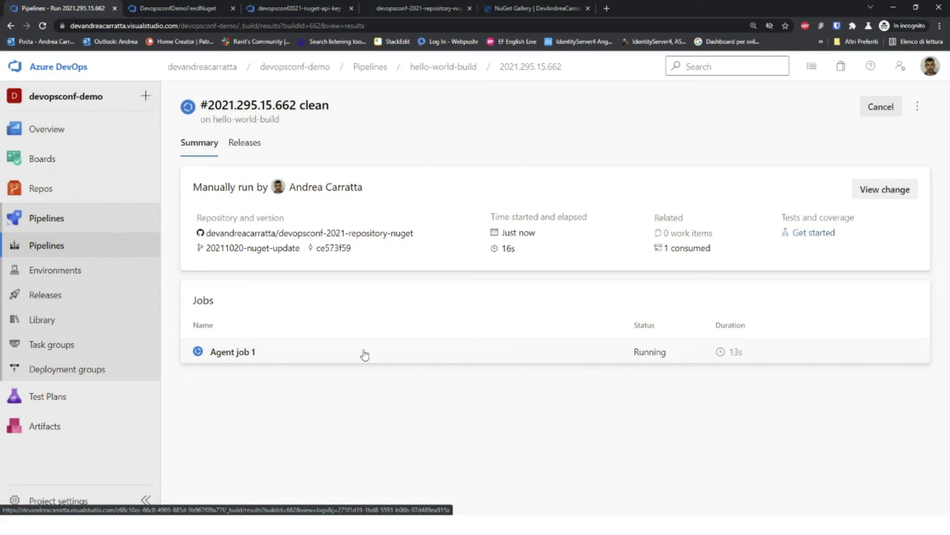
# Step: Watch run 2021.295.15.662's Agent job 1 progress on the summary page
pyautogui.click(365, 354)
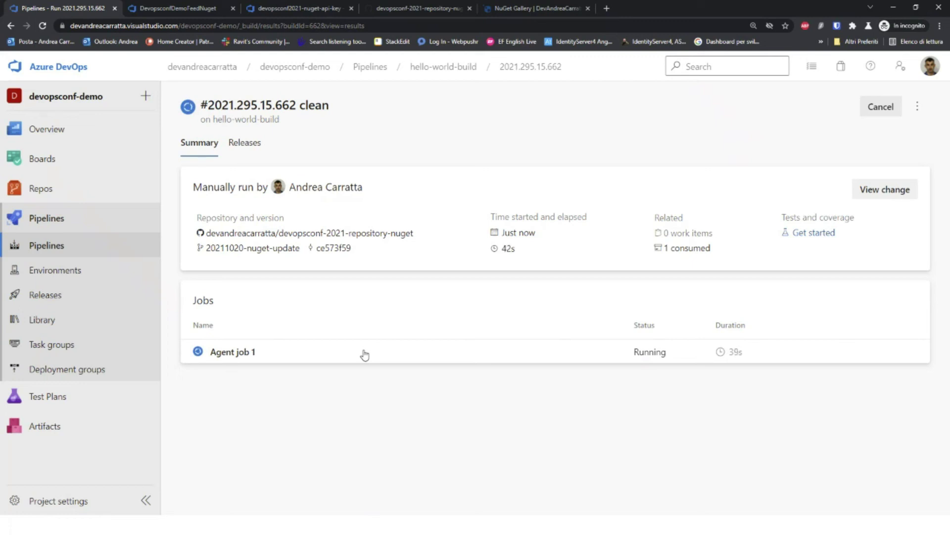
pyautogui.hotkey('alt', 'Tab')
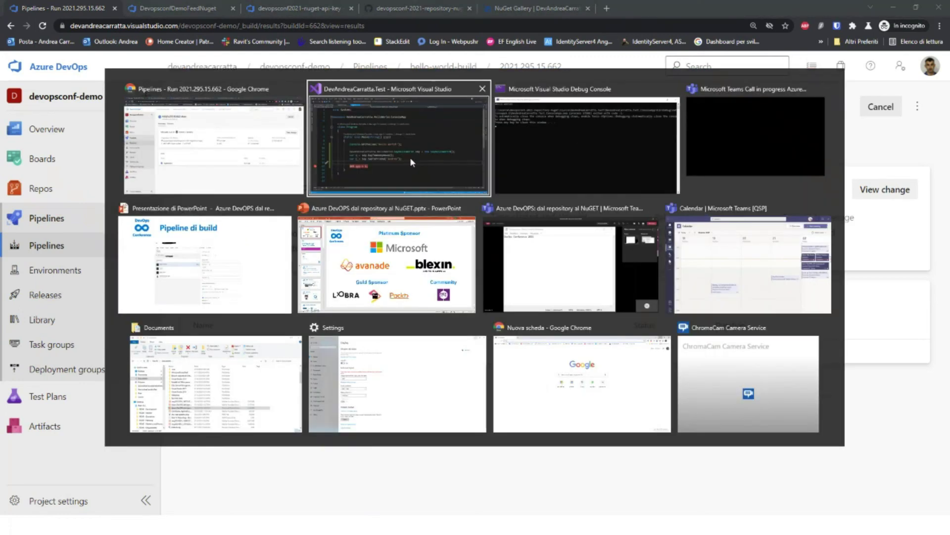
# Step: Open SayHelloWorldTest.cs from the UnitTest project and highlight SayToAnonymousTest's "Hello World!" assertion
pyautogui.click(410, 156)
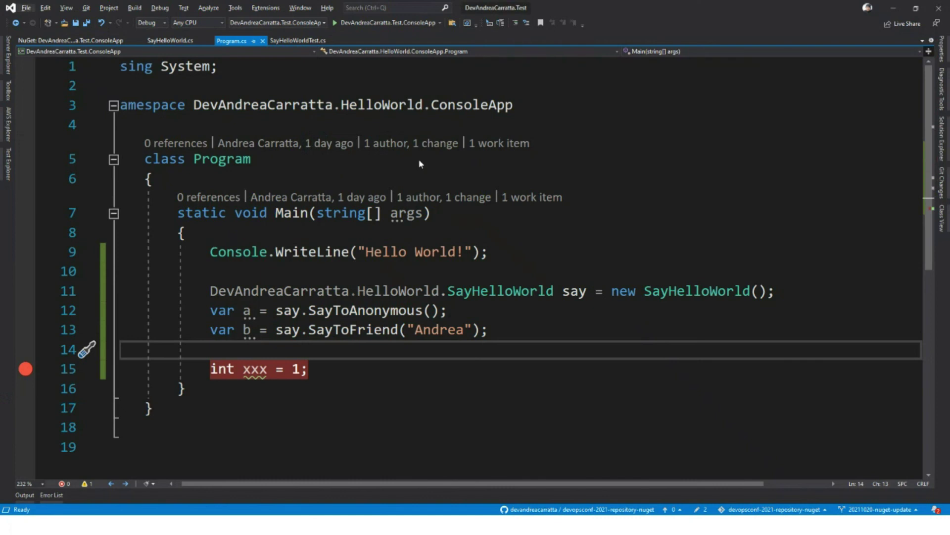
pyautogui.click(942, 131)
pyautogui.click(830, 123)
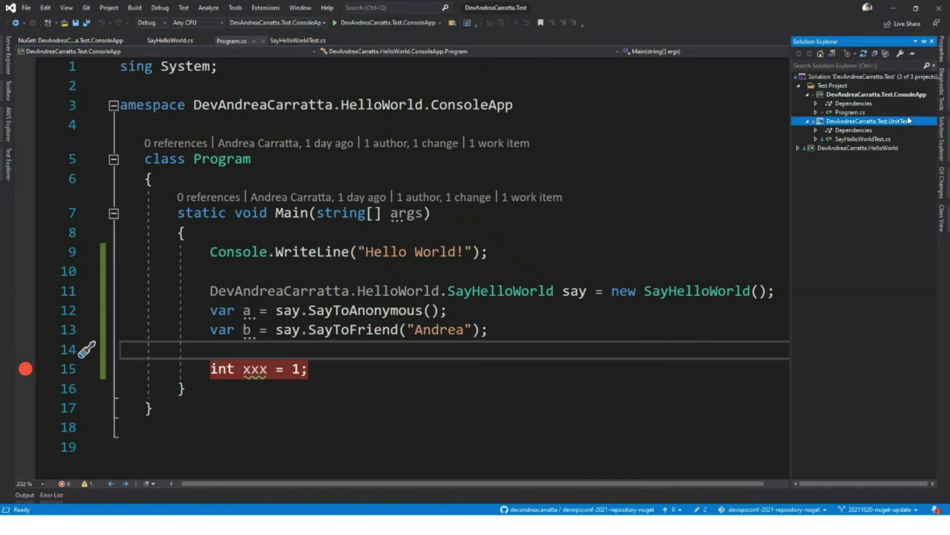
pyautogui.click(871, 139)
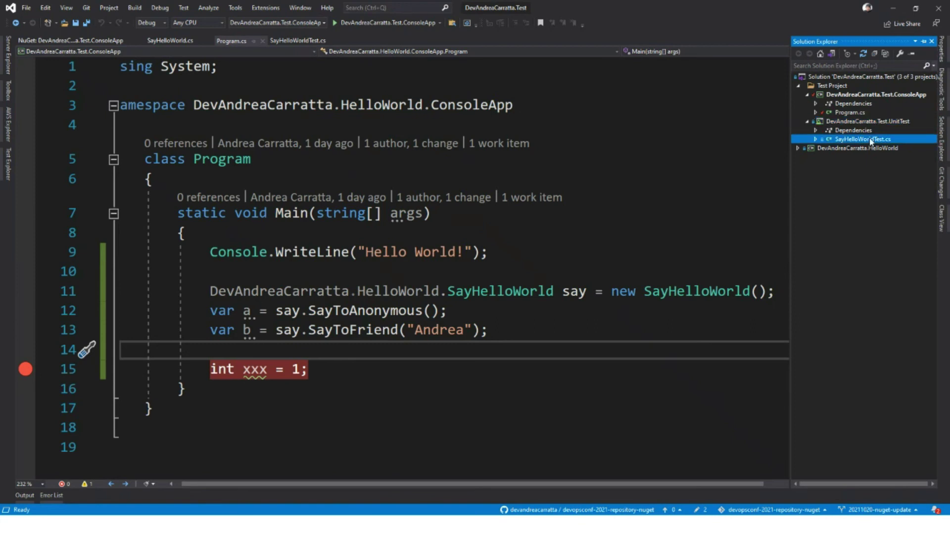
pyautogui.doubleClick(872, 140)
pyautogui.scroll(-1, 468, 330)
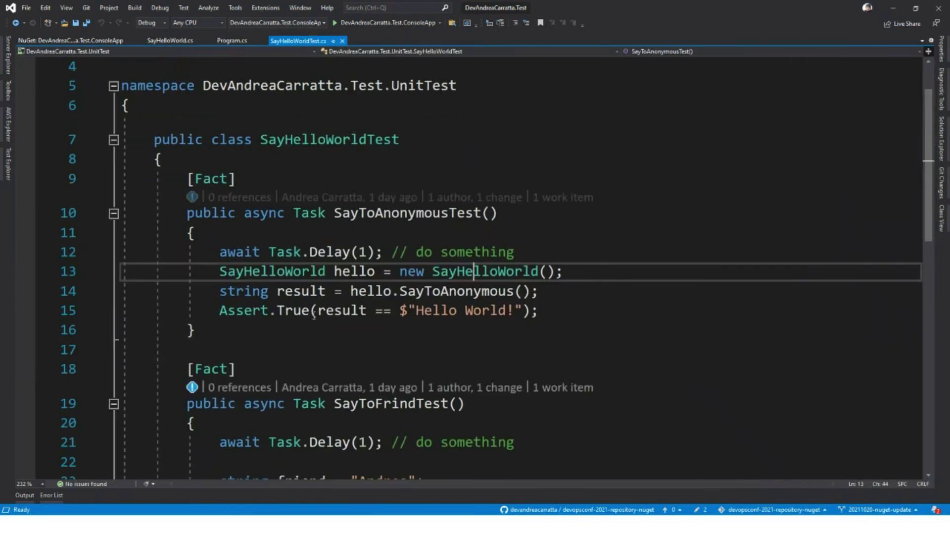
pyautogui.moveTo(318, 310); pyautogui.dragTo(523, 310)
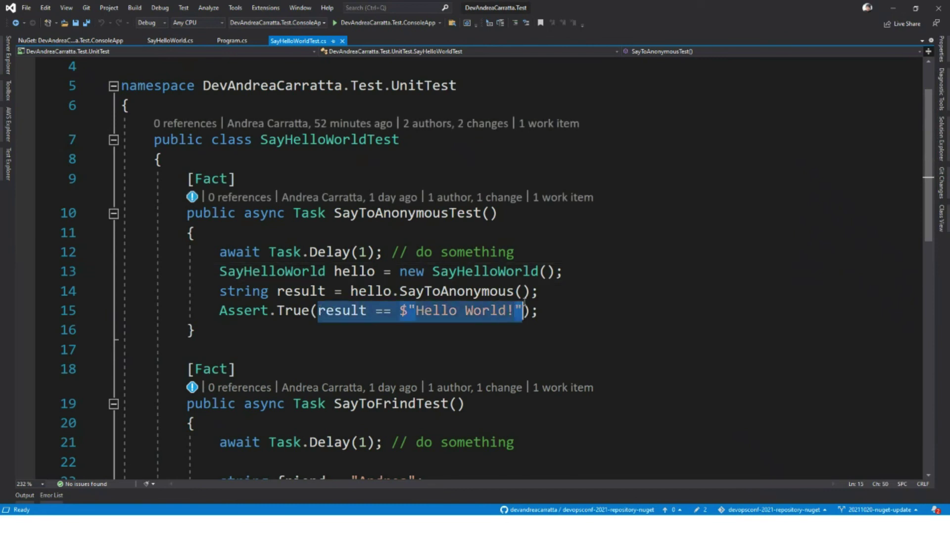
pyautogui.scroll(-3, 598, 319)
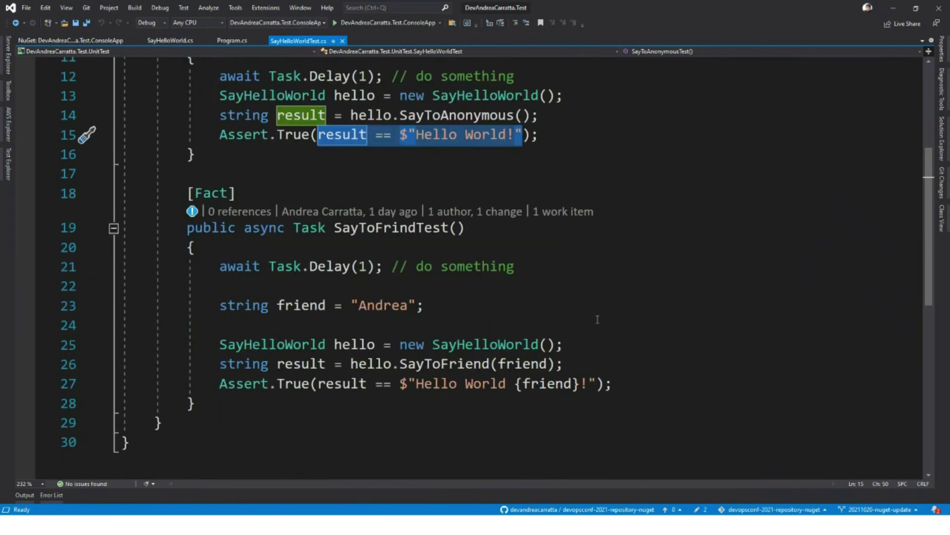
pyautogui.scroll(2, 341, 286)
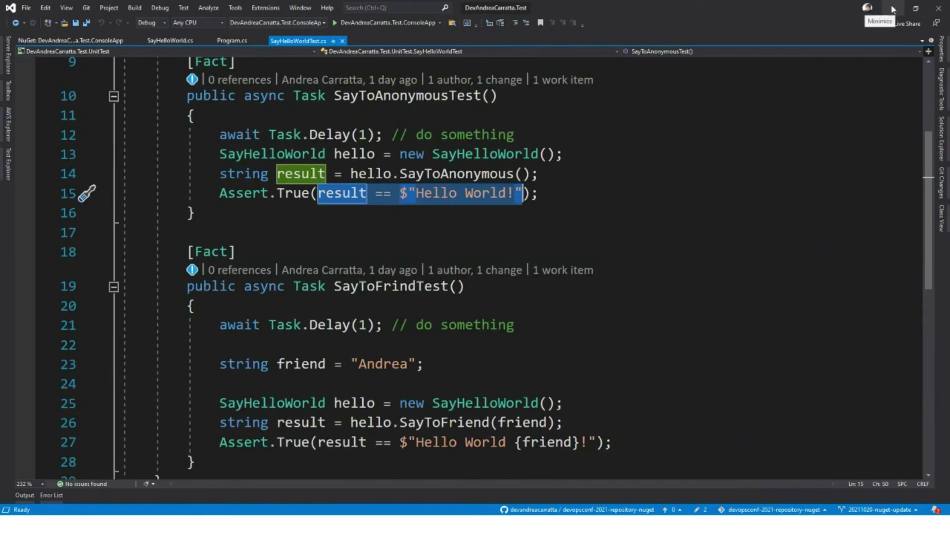
pyautogui.hotkey('alt', 'Tab')
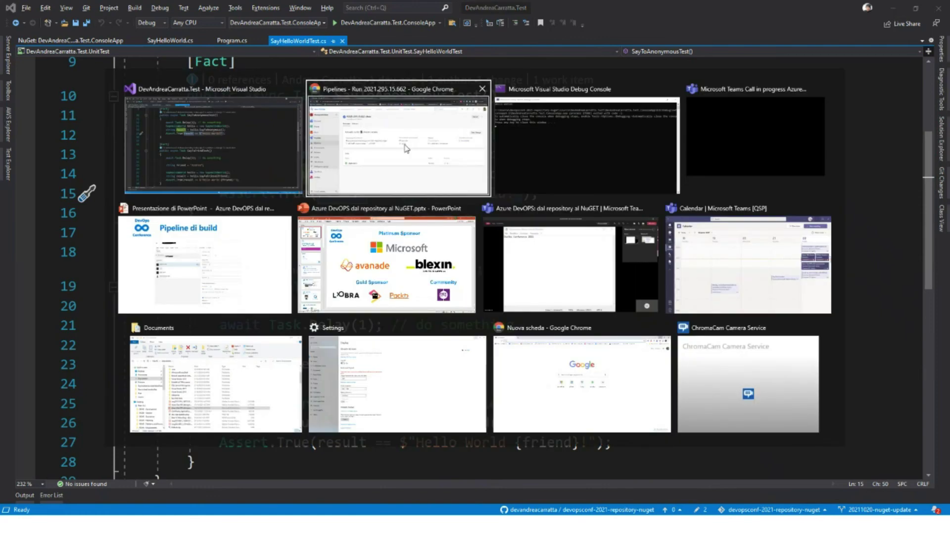
pyautogui.click(408, 148)
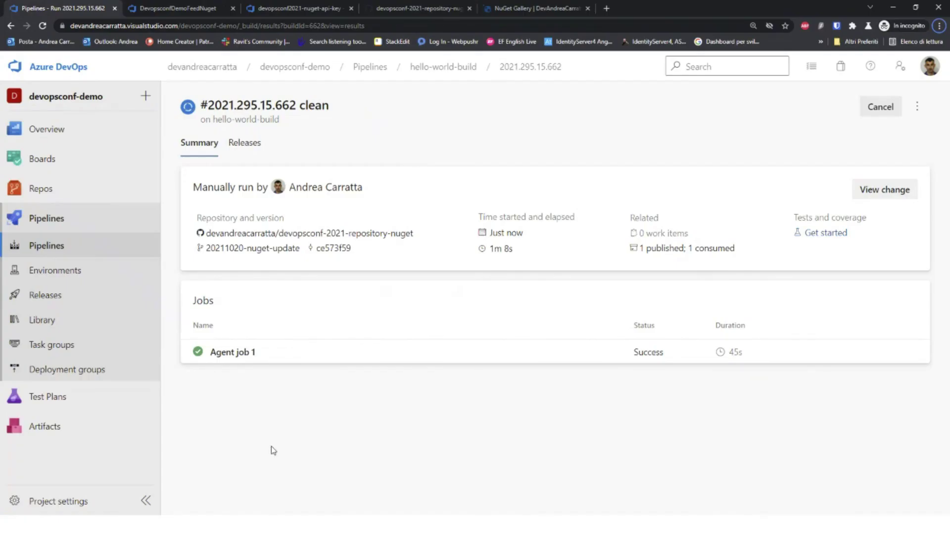
# Step: Refresh run 2021.295.15.662 to confirm success in 1m 13s, then open the hello-world-release releases
pyautogui.press('F5')
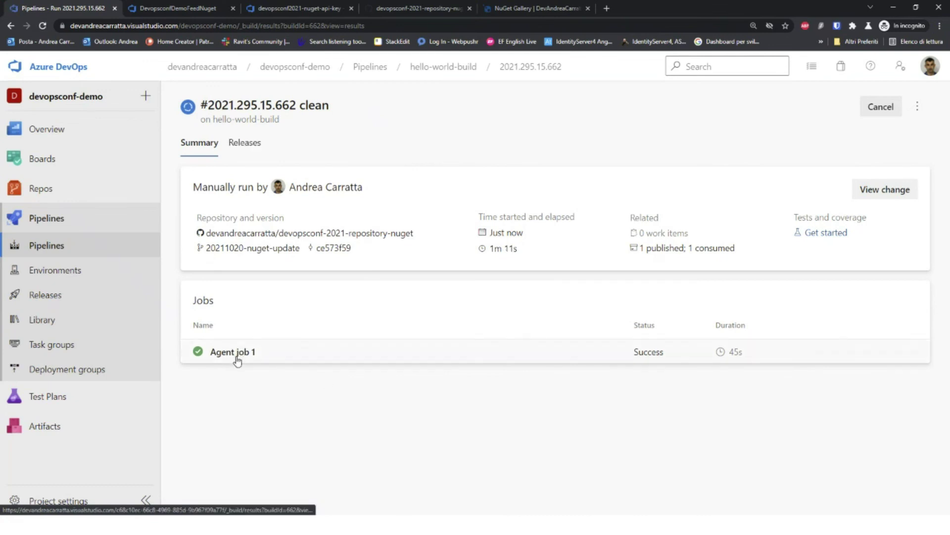
pyautogui.click(237, 357)
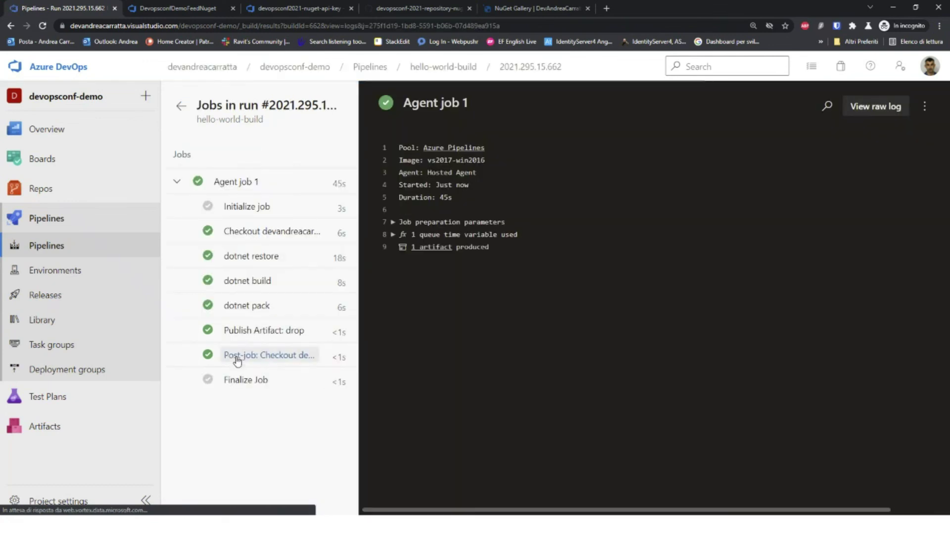
pyautogui.click(440, 68)
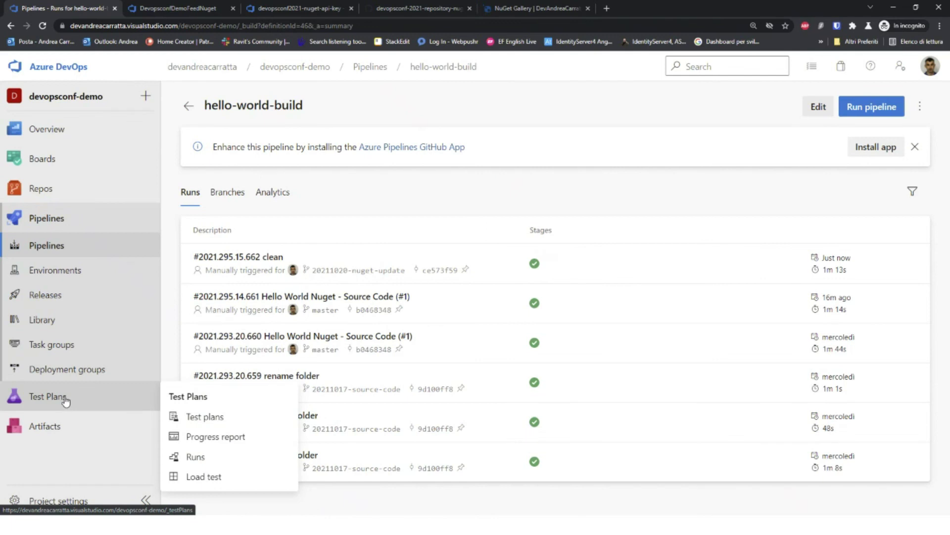
pyautogui.click(57, 295)
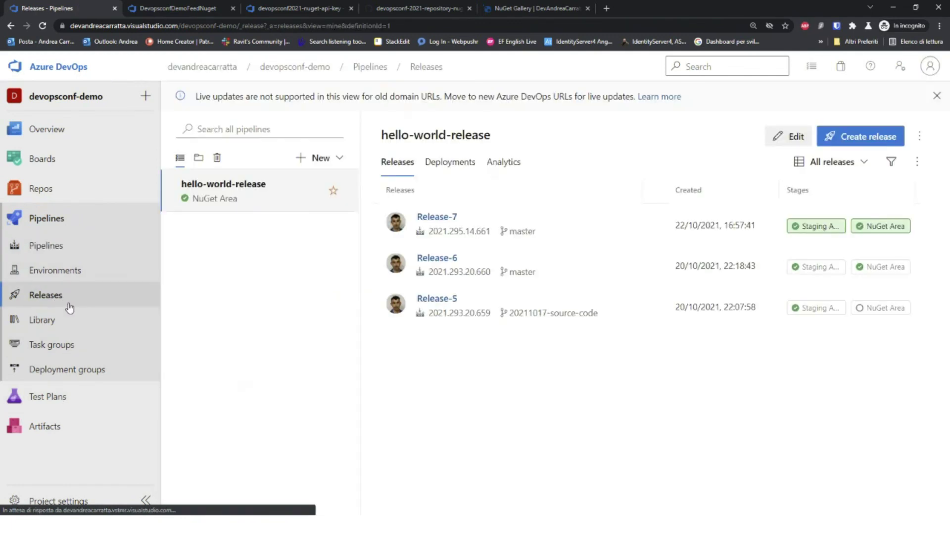
# Step: Create Release-8 from artifact version 2021.295.15.662 and open its progress page
pyautogui.click(864, 144)
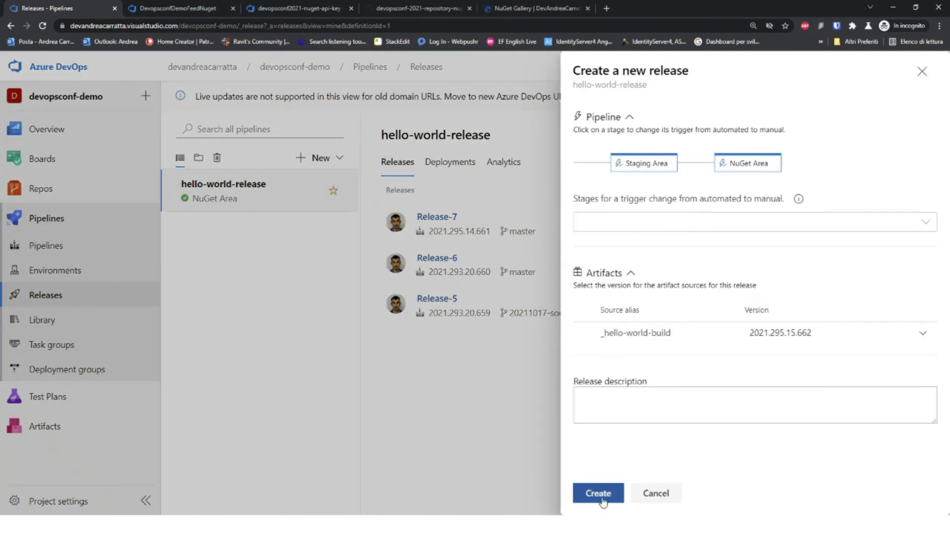
pyautogui.click(598, 493)
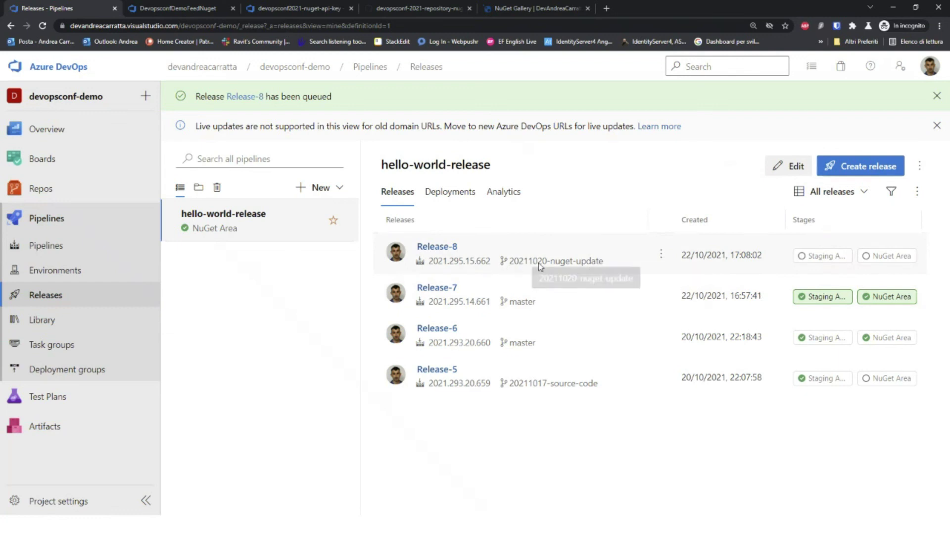
pyautogui.click(439, 247)
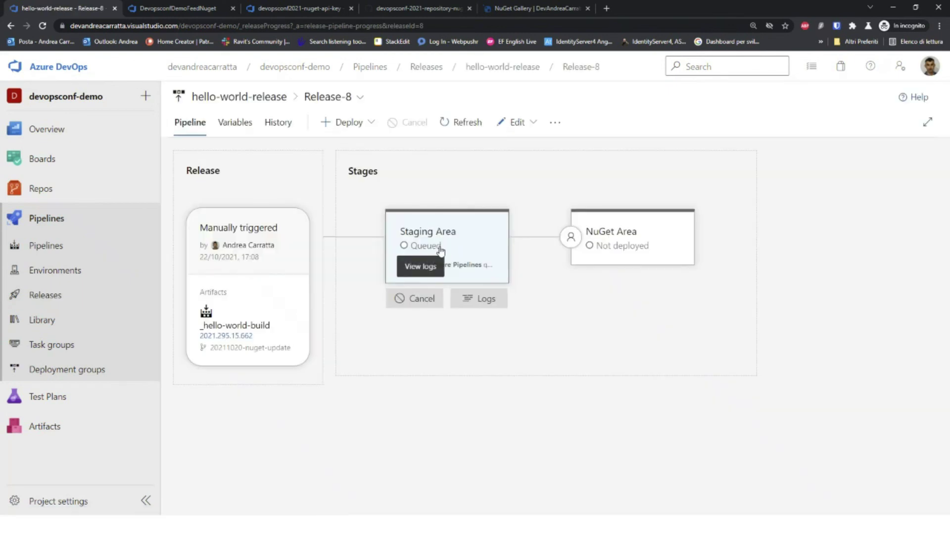
# Step: Refresh Release-8 to see Staging Area deploying, then reload the DevopsconfDemoFeedNuget HelloWorld versions
pyautogui.click(468, 124)
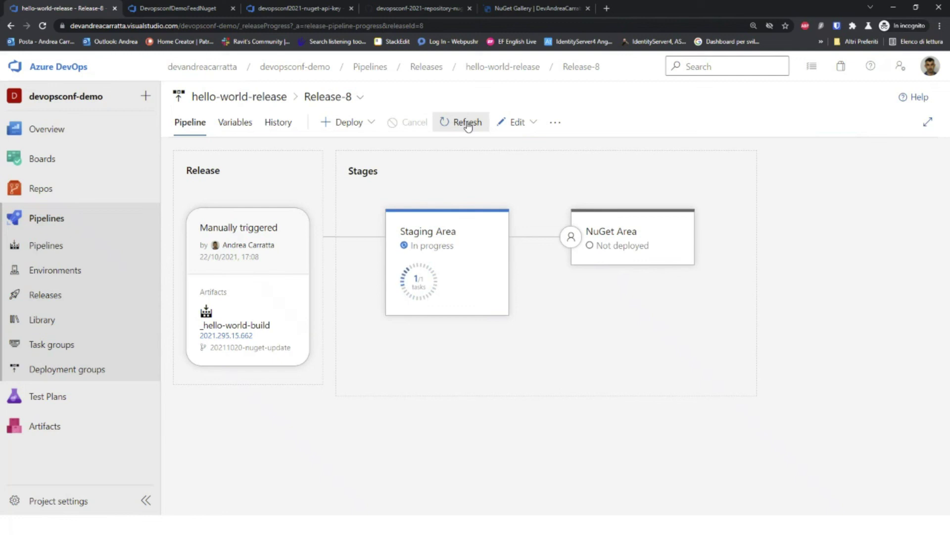
pyautogui.click(196, 10)
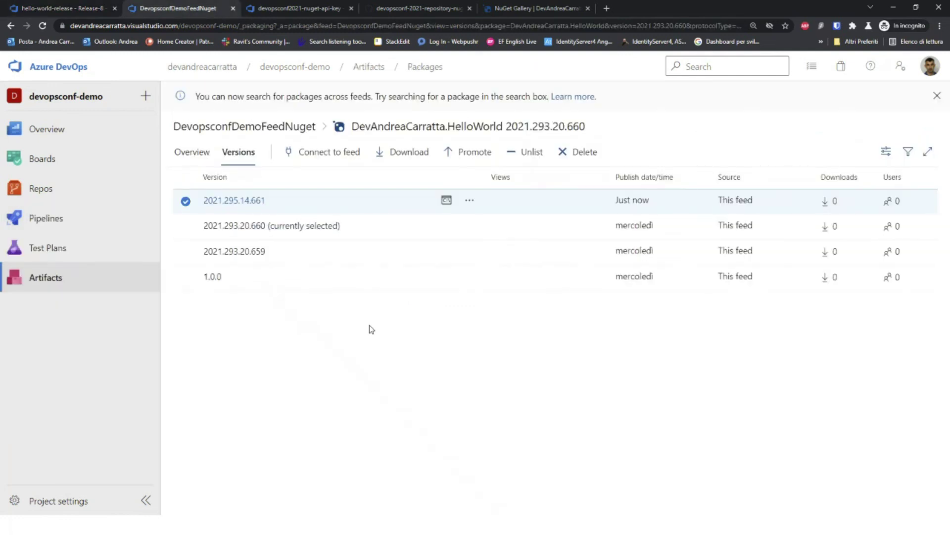
pyautogui.press('F5')
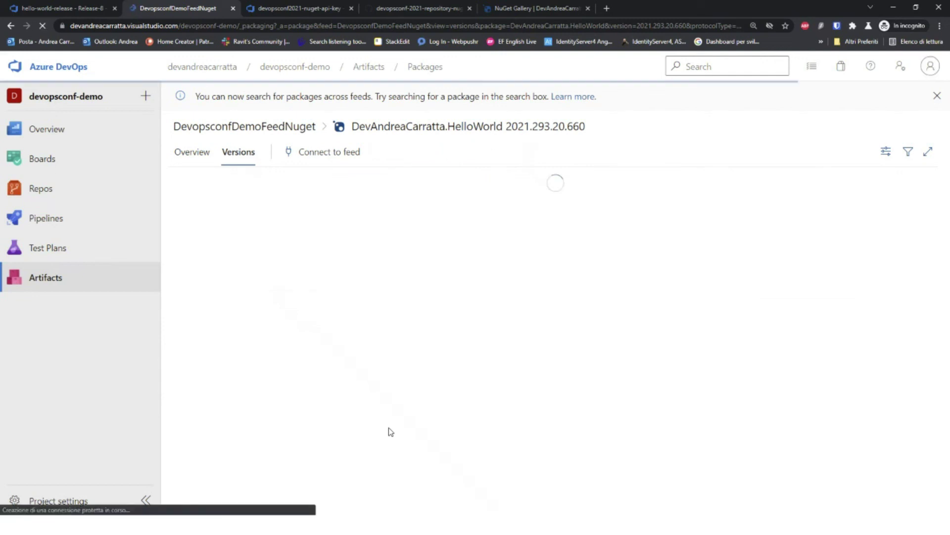